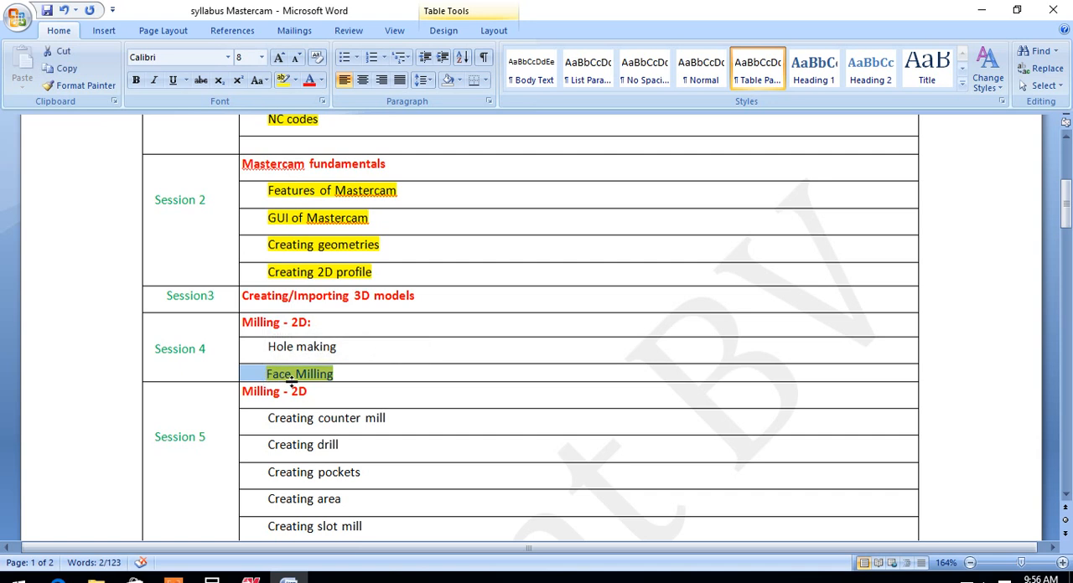
Switch from the syllabus document to Mastercam and examine the rectangular block up close and from different angles, ending in isometric view
{"action": "left_click", "coordinate": [346, 373]}
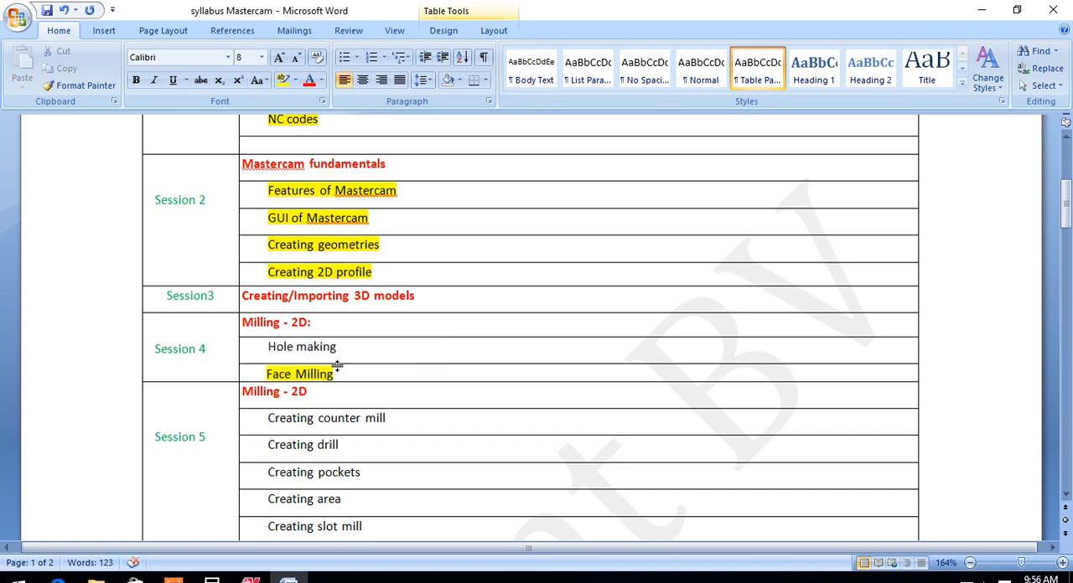
{"action": "left_click", "coordinate": [250, 579]}
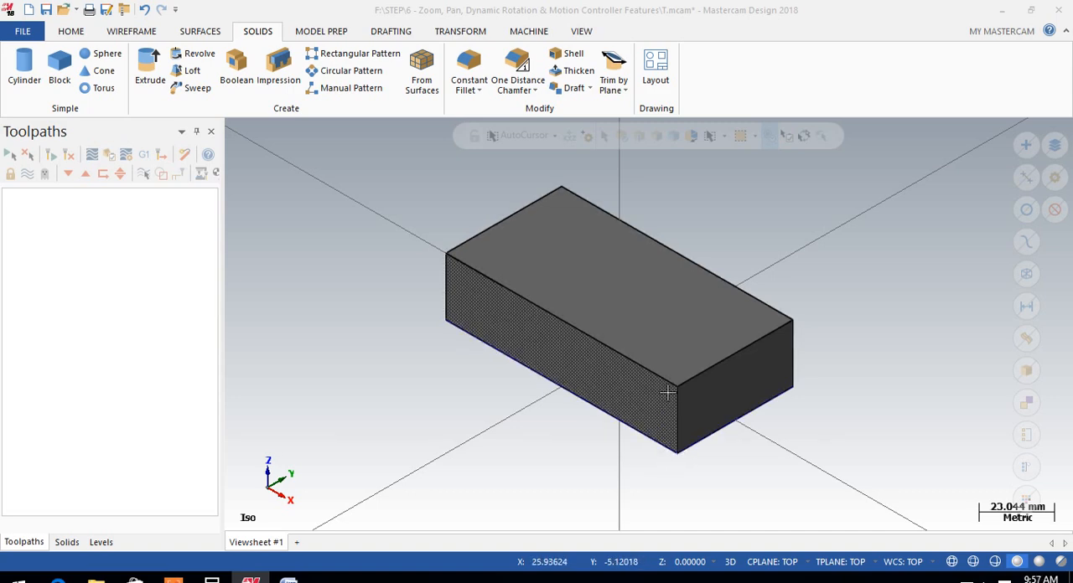
{"action": "scroll", "coordinate": [663, 377], "scroll_direction": "up", "scroll_amount": 3}
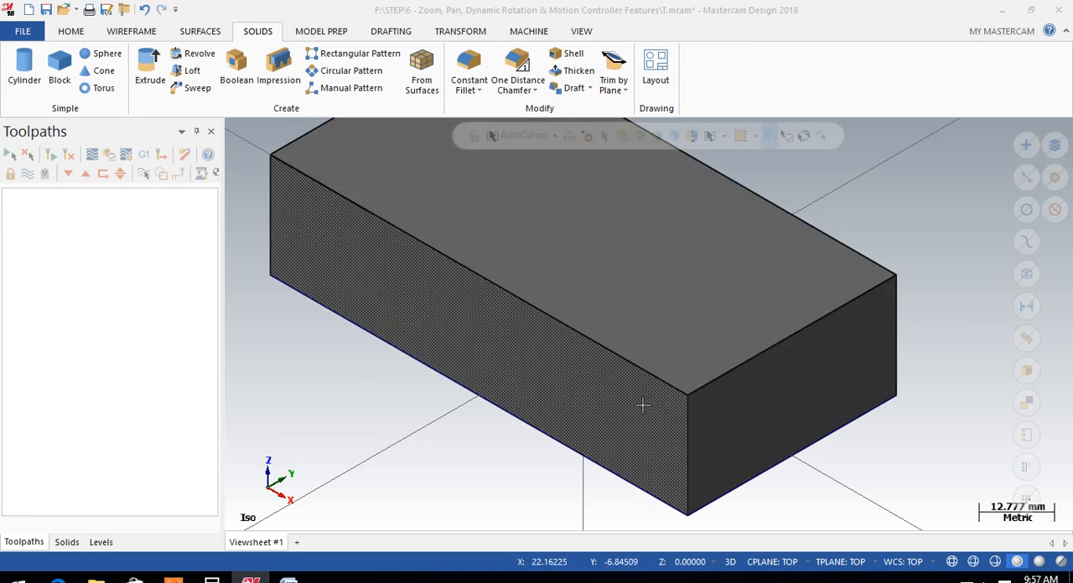
{"action": "scroll", "coordinate": [606, 415], "scroll_direction": "down", "scroll_amount": 2}
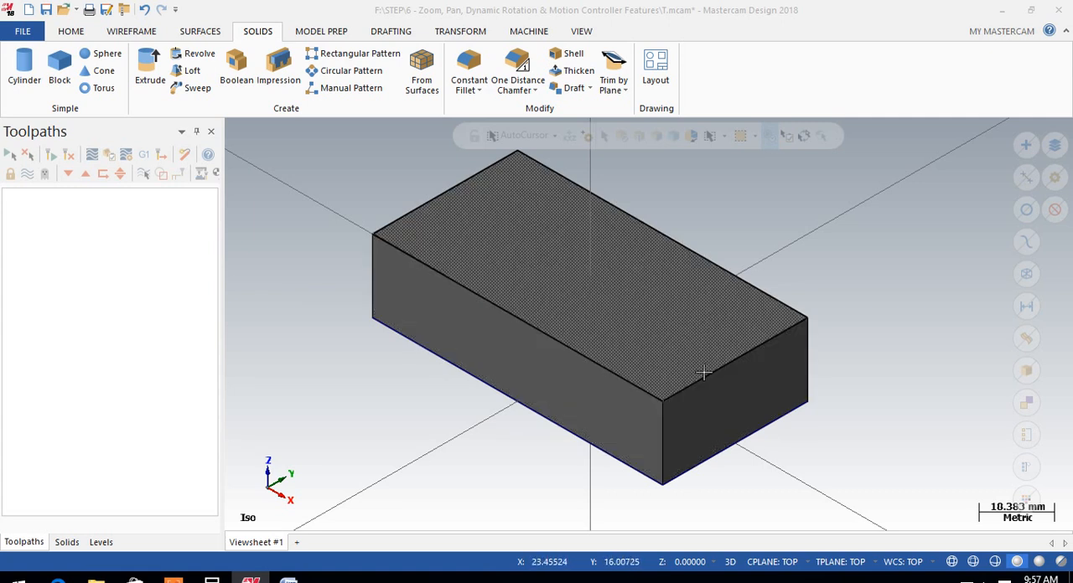
{"action": "scroll", "coordinate": [784, 259], "scroll_direction": "down", "scroll_amount": 5}
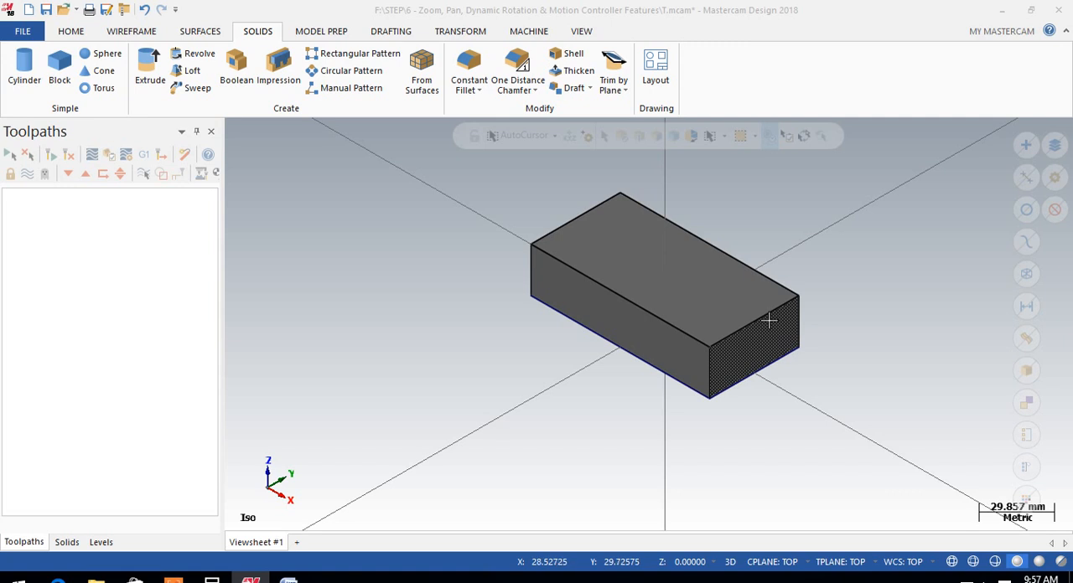
{"action": "scroll", "coordinate": [749, 307], "scroll_direction": "down", "scroll_amount": 1}
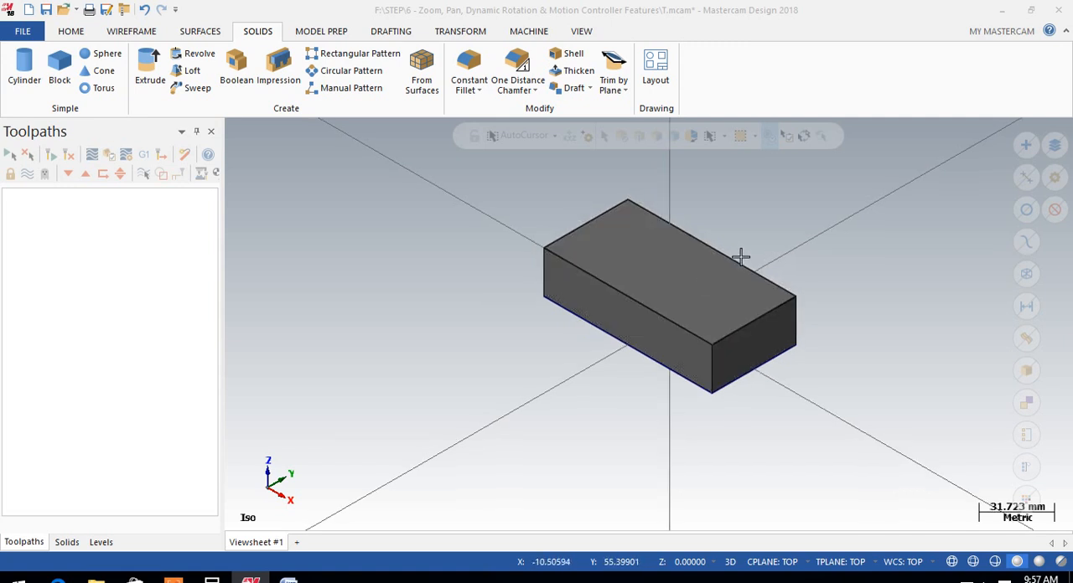
{"action": "scroll", "coordinate": [770, 275], "scroll_direction": "down", "scroll_amount": 2}
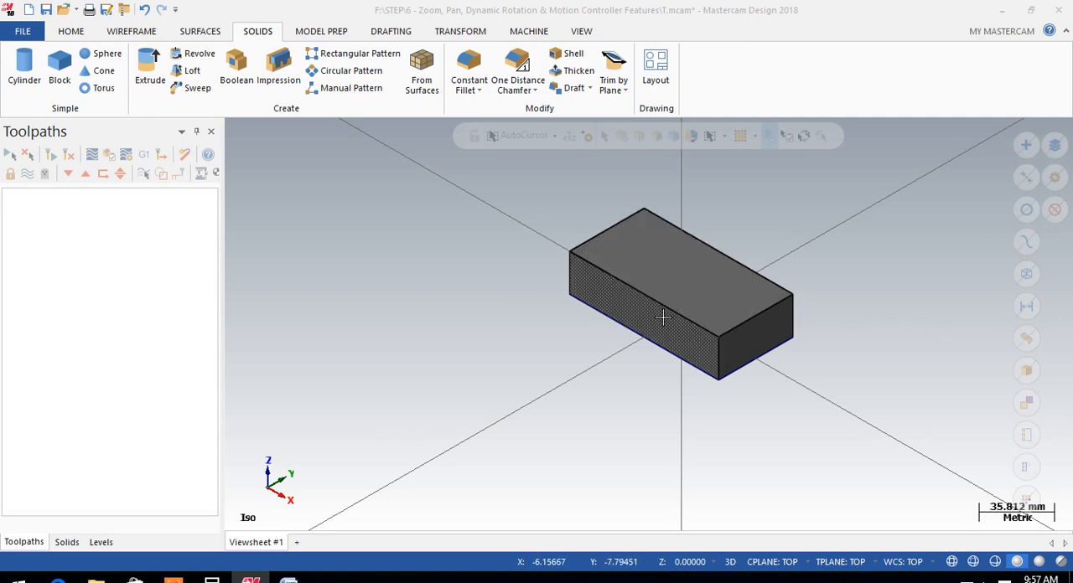
{"action": "scroll", "coordinate": [693, 194], "scroll_direction": "up", "scroll_amount": 3}
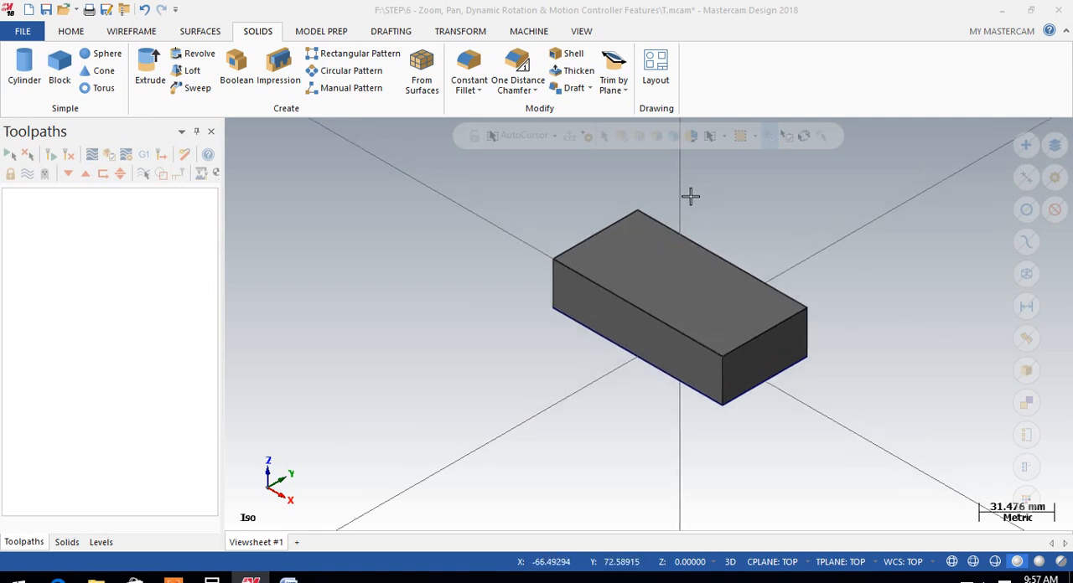
{"action": "mouse_move", "coordinate": [709, 267]}
{"action": "middle_mouse_down"}
{"action": "mouse_move", "coordinate": [707, 229]}
{"action": "mouse_move", "coordinate": [735, 218]}
{"action": "mouse_move", "coordinate": [778, 232]}
{"action": "middle_mouse_up"}
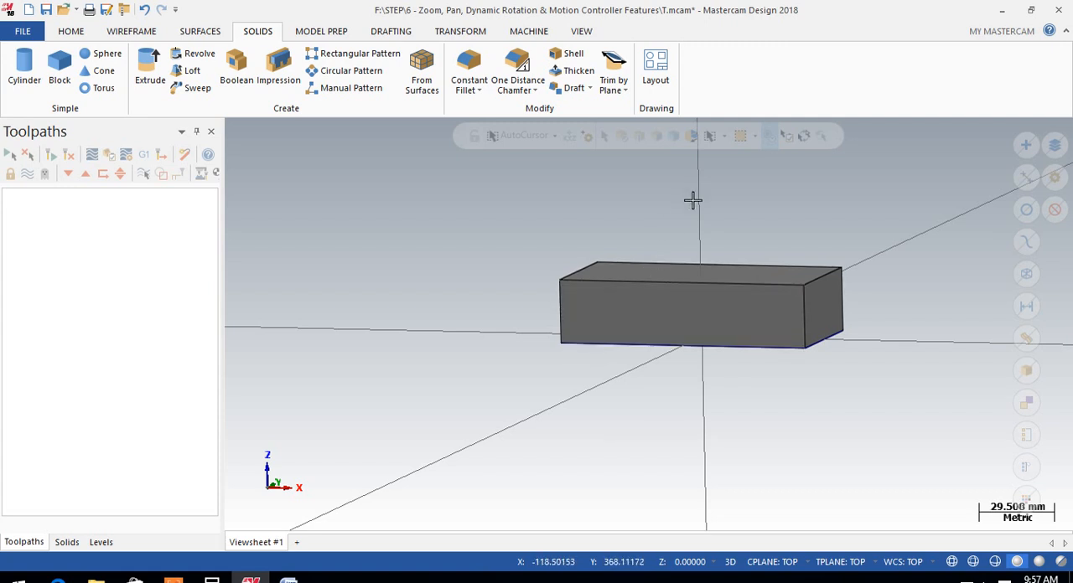
{"action": "right_click", "coordinate": [817, 182]}
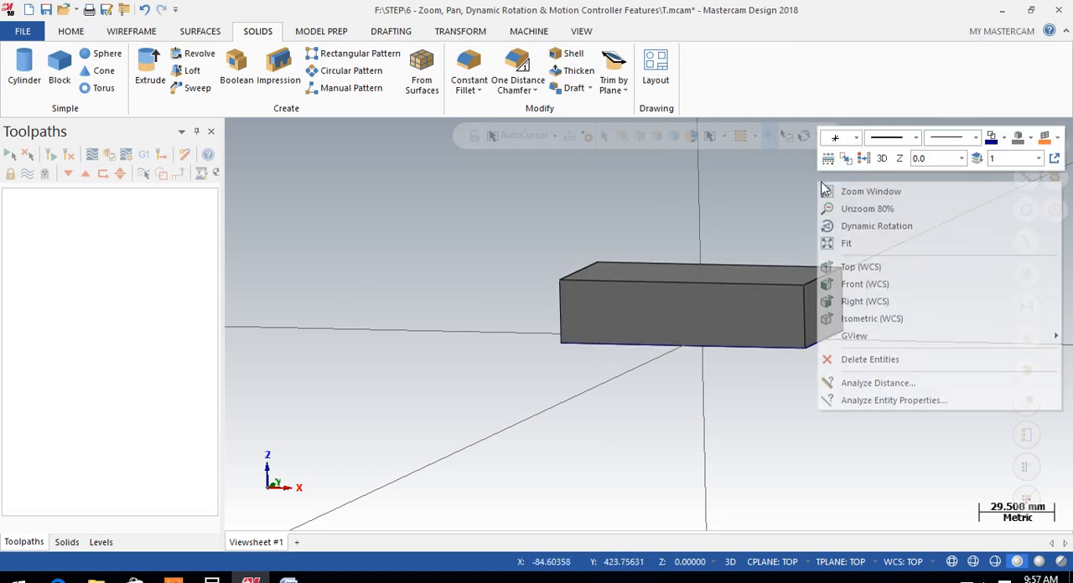
{"action": "left_click", "coordinate": [841, 314]}
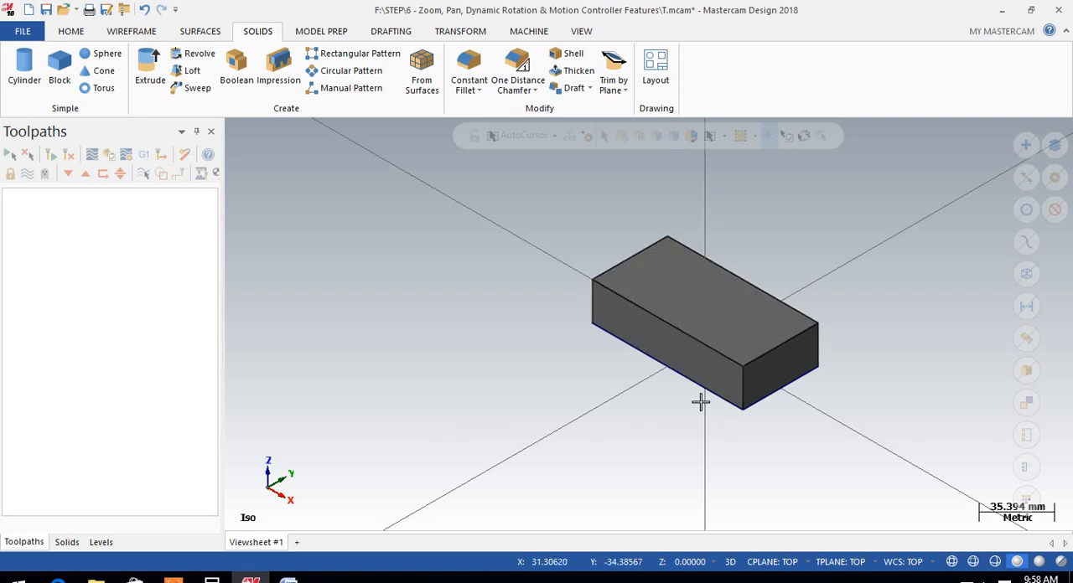
Inspect the block's position relative to the origin in the front view and return to the isometric view
{"action": "middle_click_drag", "start_coordinate": [685, 434], "coordinate": [824, 316]}
{"action": "right_click", "coordinate": [824, 316]}
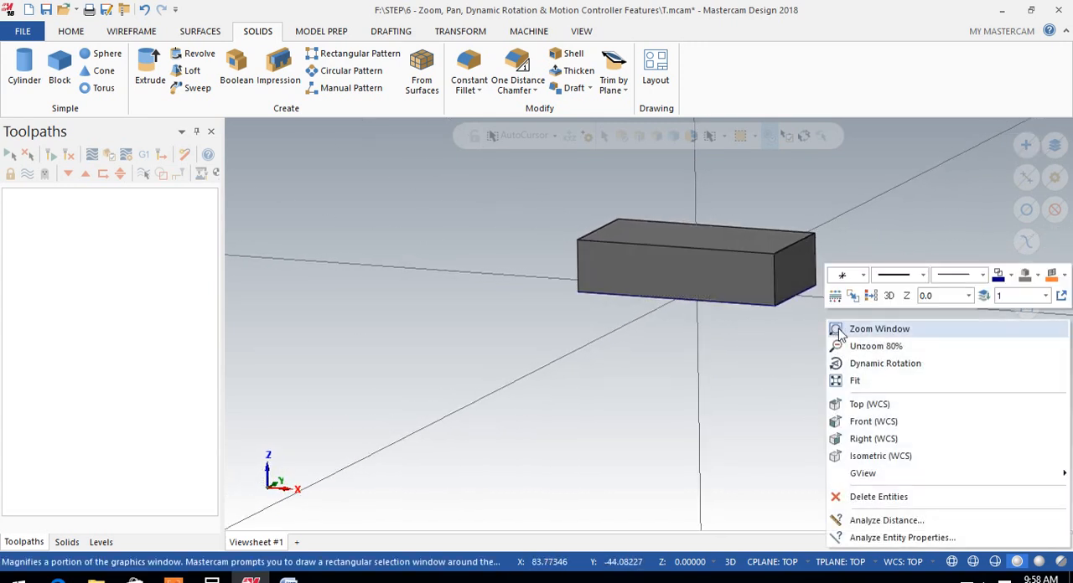
{"action": "left_click", "coordinate": [863, 422]}
{"action": "scroll", "coordinate": [679, 410], "scroll_direction": "down", "scroll_amount": 1}
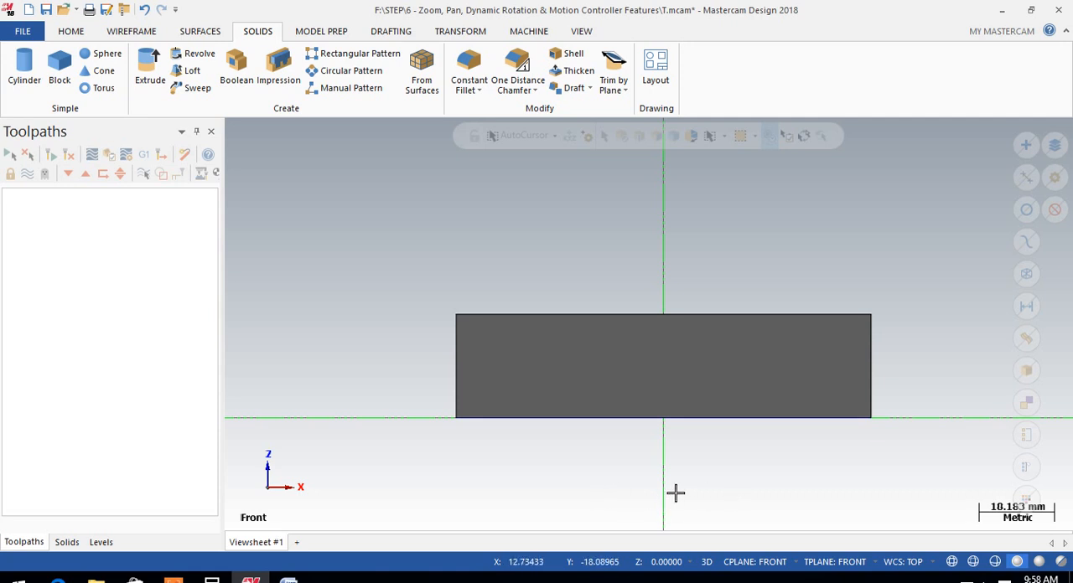
{"action": "right_click", "coordinate": [855, 247]}
{"action": "left_click", "coordinate": [882, 384]}
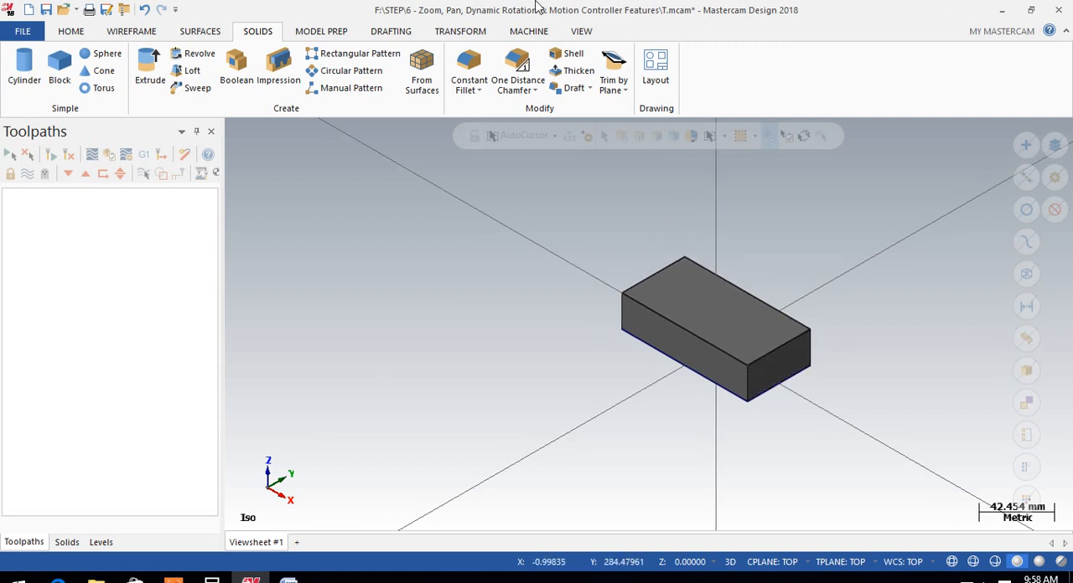
Move the block to the origin, using the centre of its top face as the point to translate from
{"action": "left_click", "coordinate": [461, 31]}
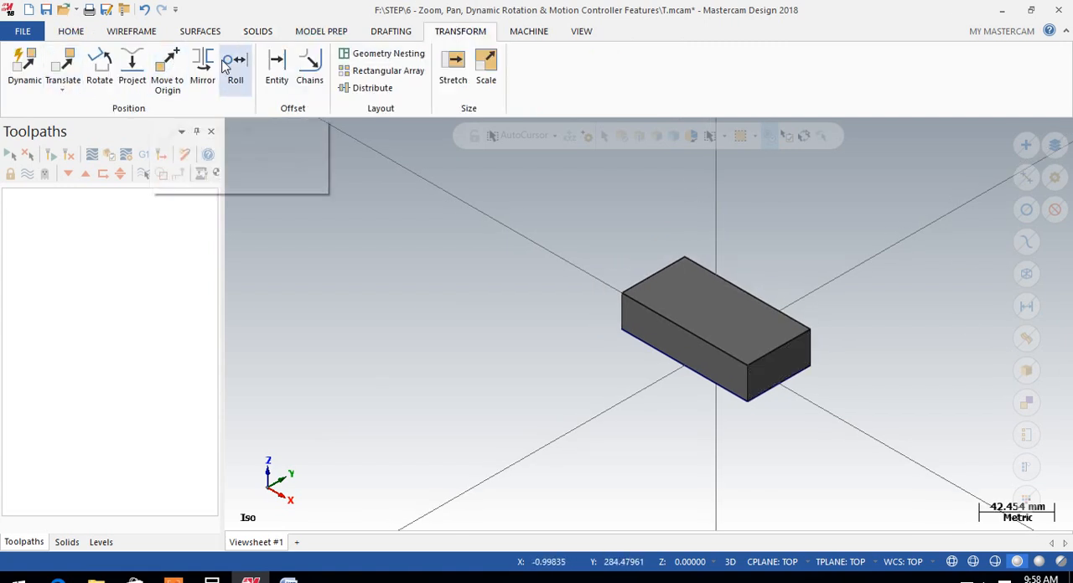
{"action": "left_click", "coordinate": [170, 76]}
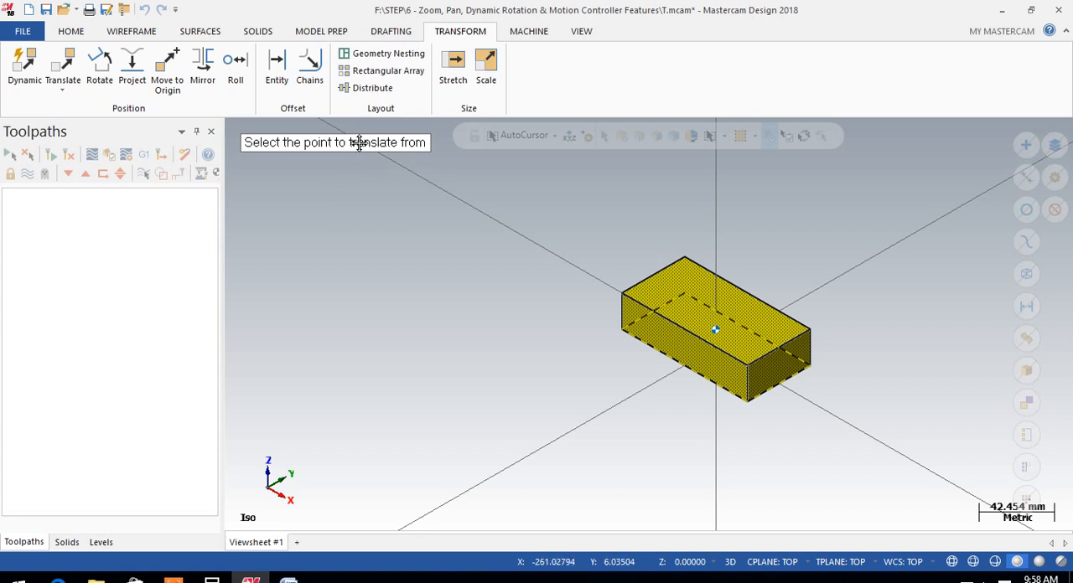
{"action": "scroll", "coordinate": [738, 324], "scroll_direction": "up", "scroll_amount": 5}
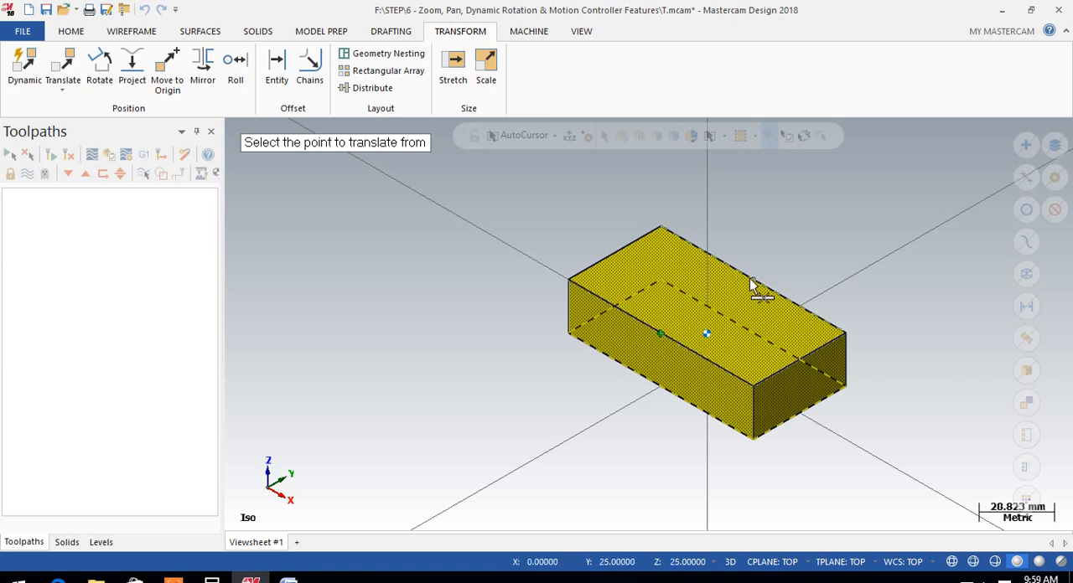
{"action": "left_click", "coordinate": [708, 309]}
Check the moved block against the origin in the front view, and clear its transform result colours in isometric view
{"action": "scroll", "coordinate": [661, 356], "scroll_direction": "down", "scroll_amount": 5}
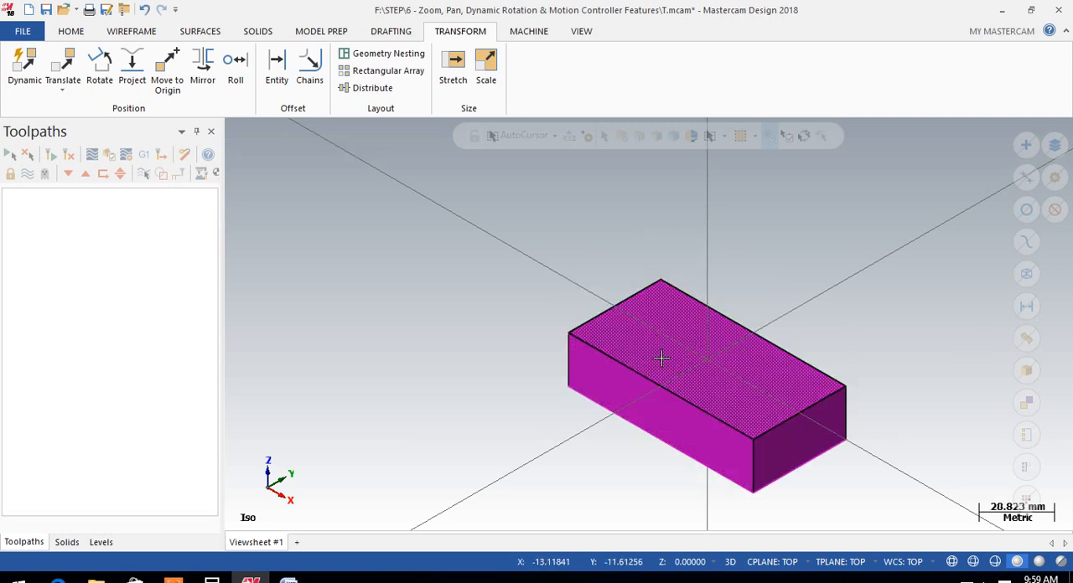
{"action": "middle_click_drag", "start_coordinate": [826, 405], "coordinate": [838, 299]}
{"action": "right_click", "coordinate": [836, 281]}
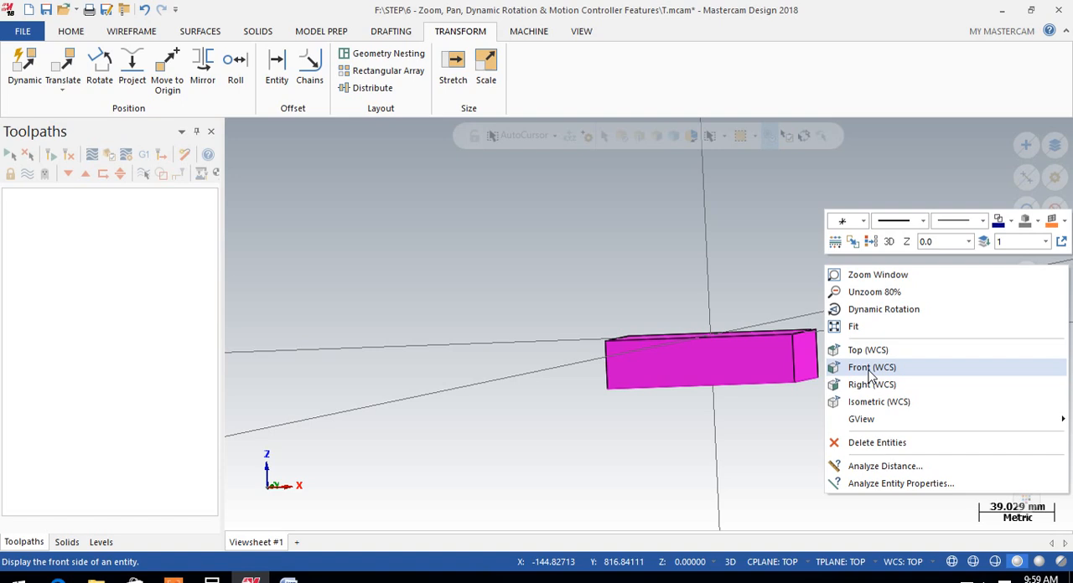
{"action": "left_click", "coordinate": [870, 368]}
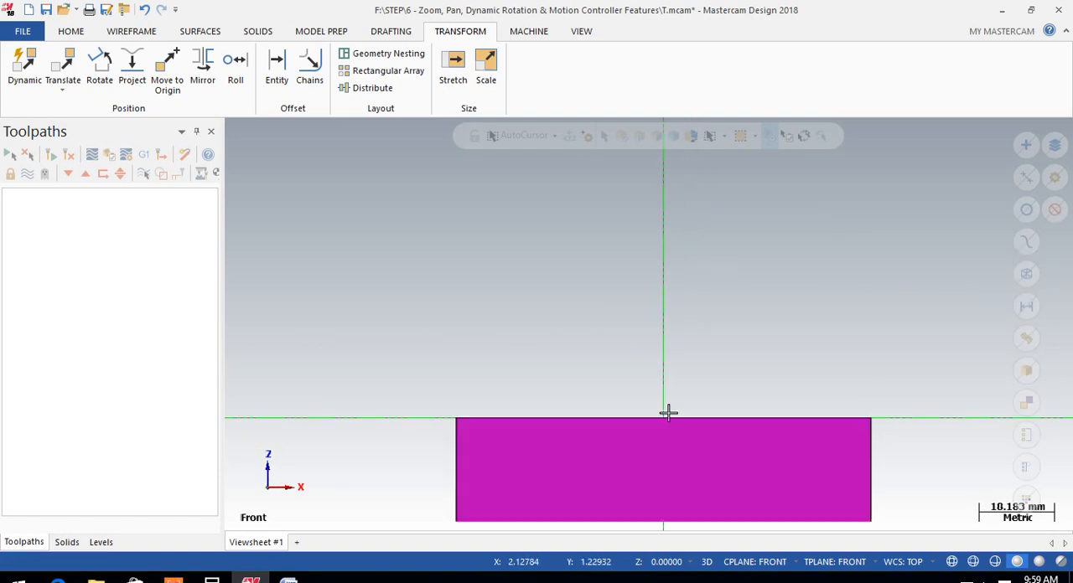
{"action": "scroll", "coordinate": [752, 280], "scroll_direction": "down", "scroll_amount": 1}
{"action": "right_click", "coordinate": [804, 247]}
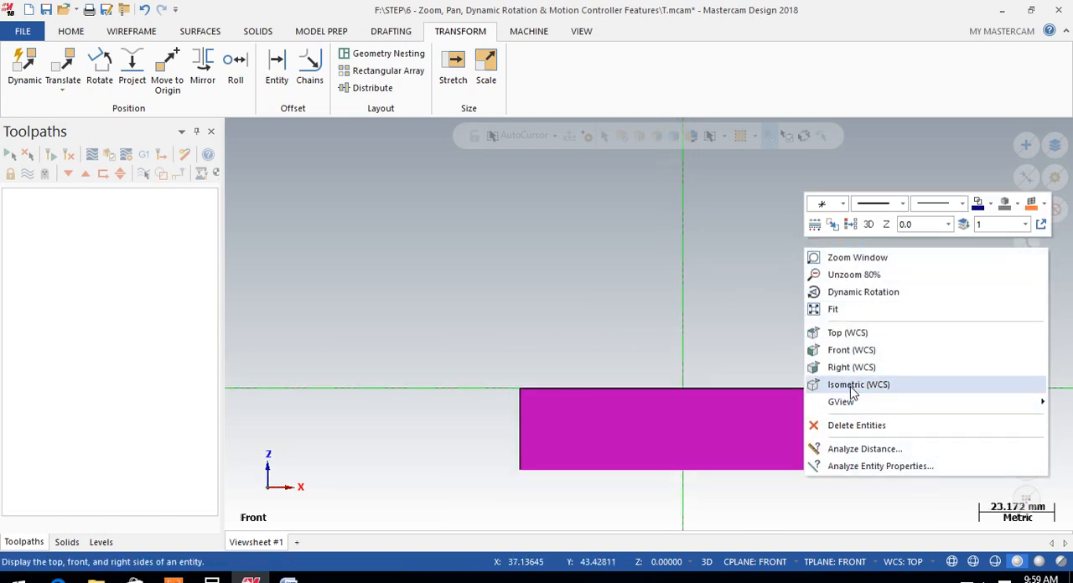
{"action": "left_click", "coordinate": [850, 384]}
{"action": "right_click", "coordinate": [882, 293]}
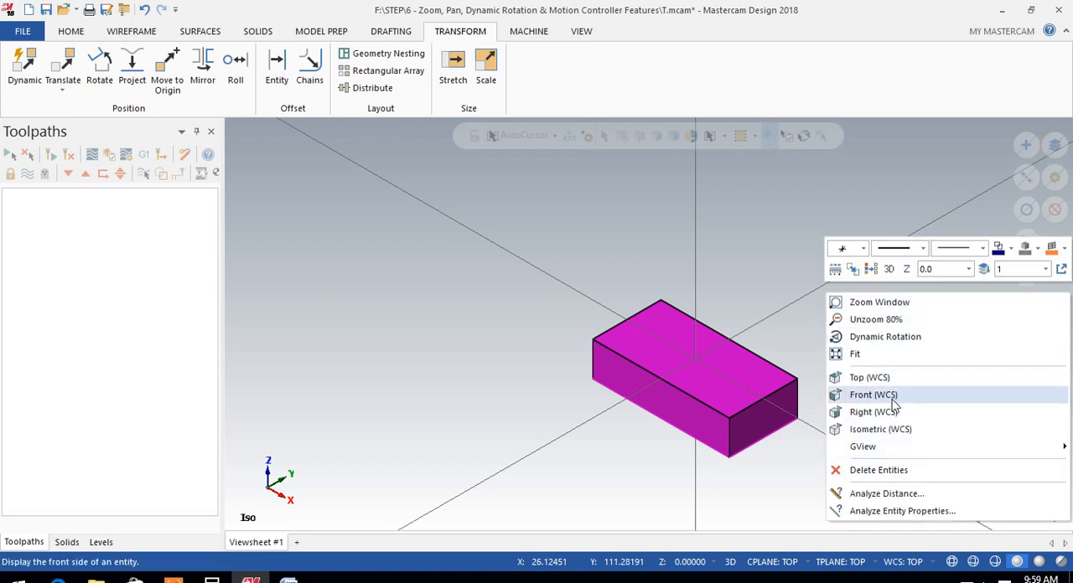
{"action": "left_click", "coordinate": [871, 269]}
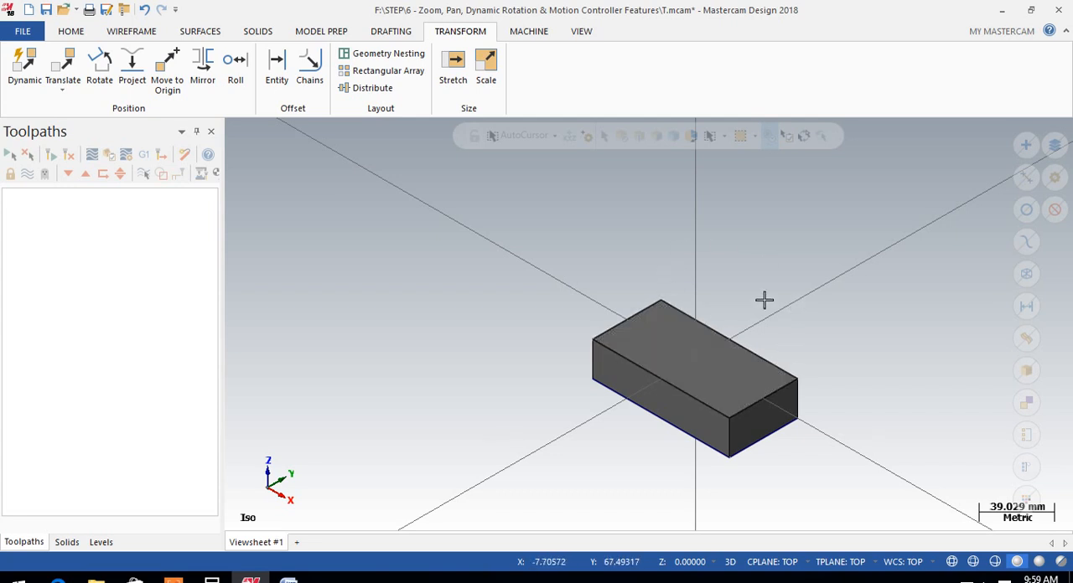
Add the default mill machine and open the file properties of its machine group
{"action": "left_click", "coordinate": [525, 32]}
{"action": "left_click", "coordinate": [20, 94]}
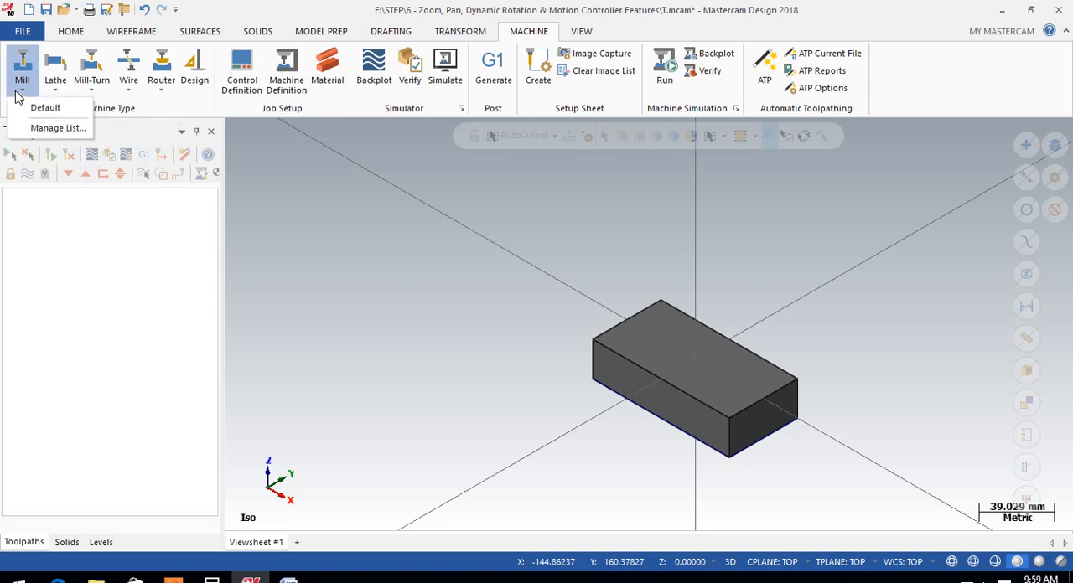
{"action": "left_click", "coordinate": [34, 106]}
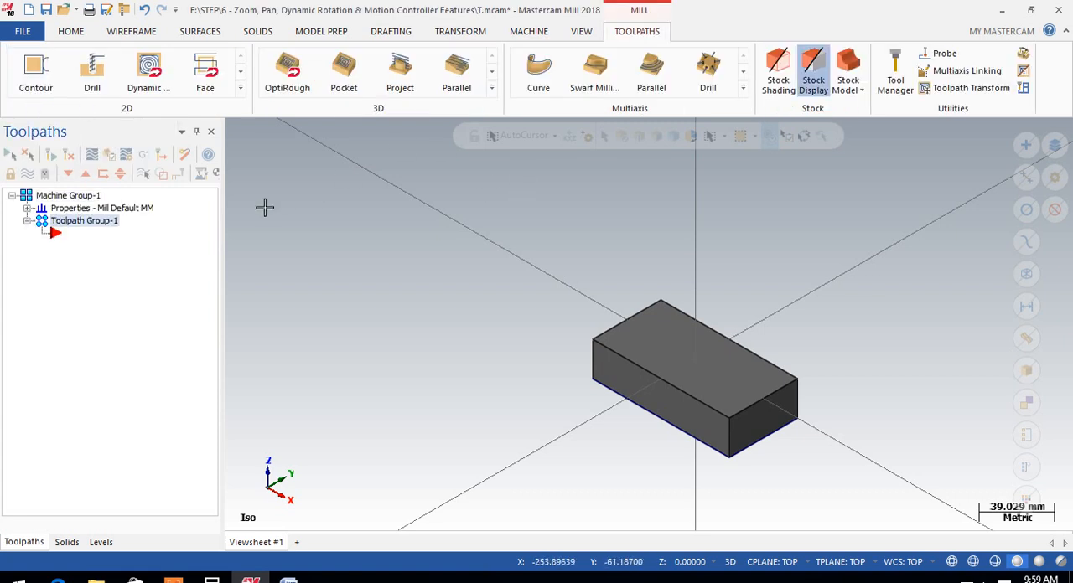
{"action": "left_click", "coordinate": [27, 208]}
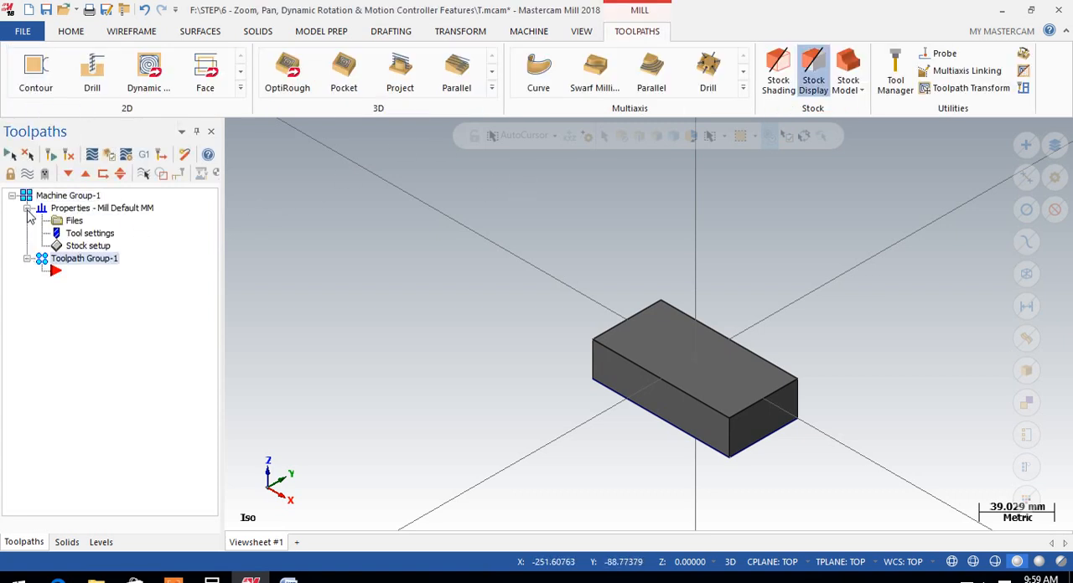
{"action": "double_click", "coordinate": [75, 221]}
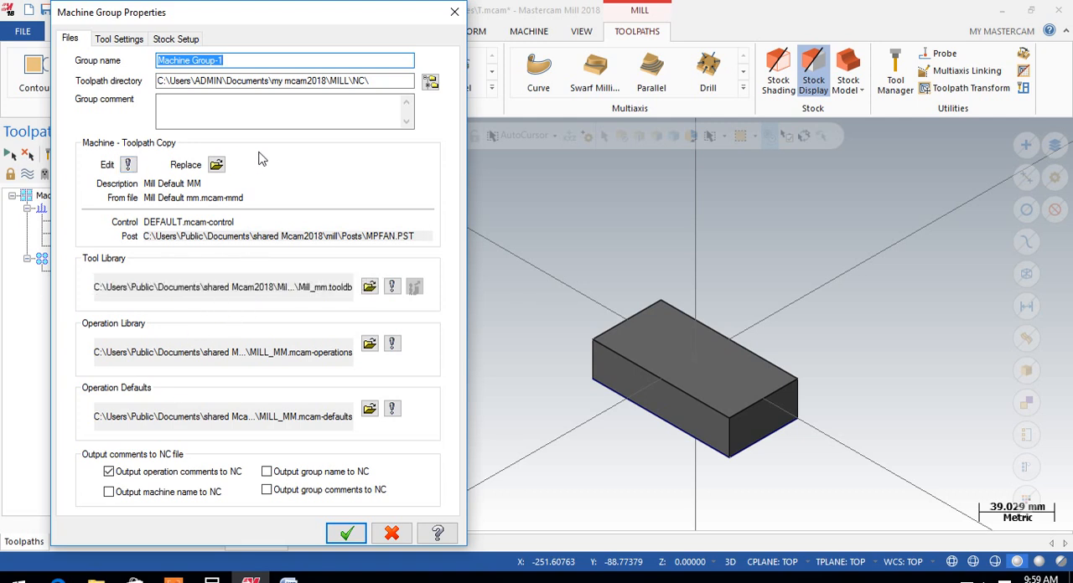
Try the user-defined feed calculation, arc feed adjustment and sequential tool numbering in the tool settings, and restore the original options
{"action": "left_click", "coordinate": [117, 39]}
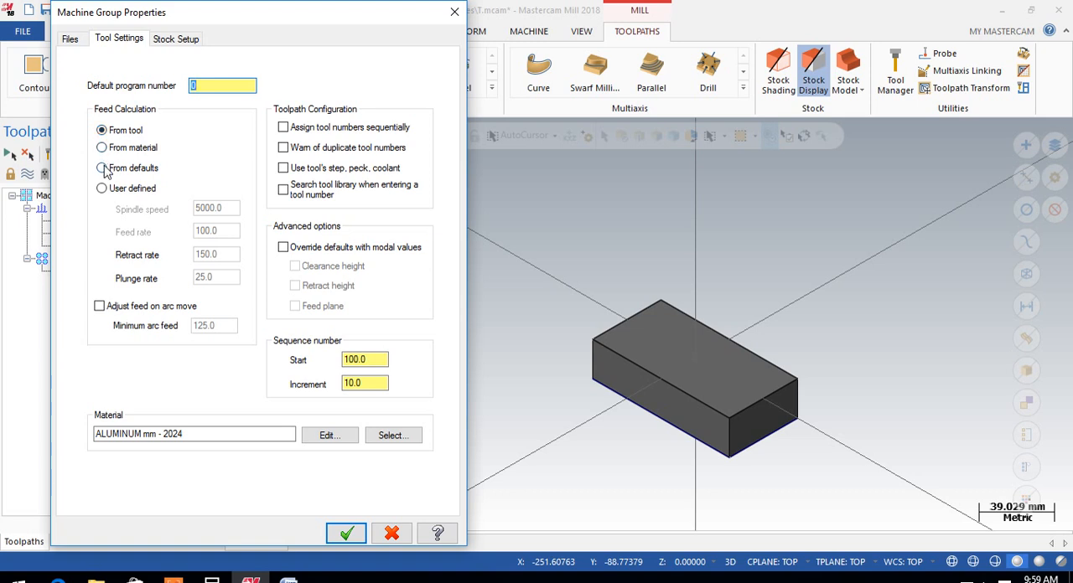
{"action": "left_click", "coordinate": [101, 190]}
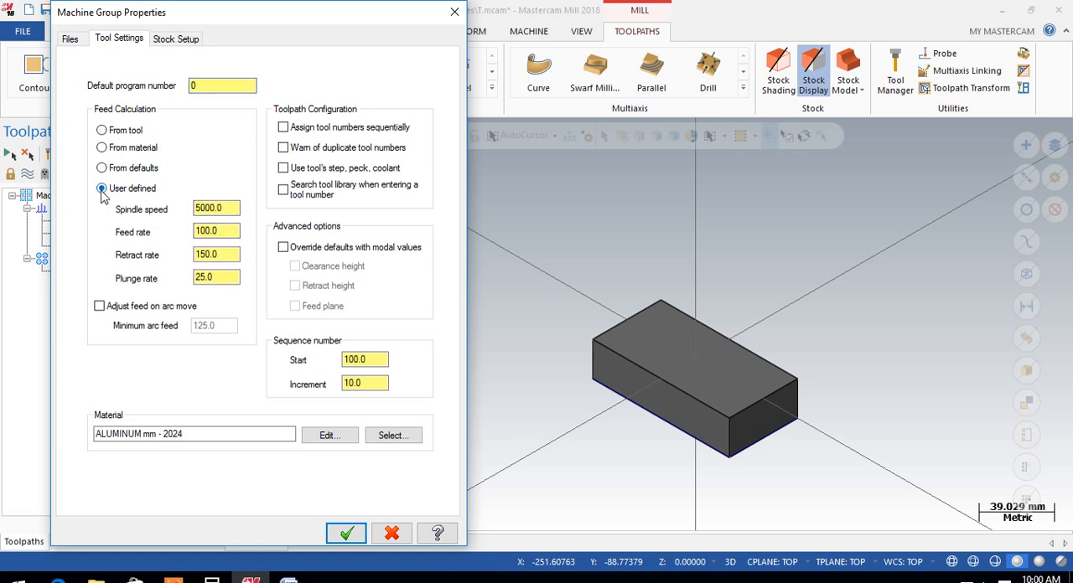
{"action": "left_click", "coordinate": [99, 309]}
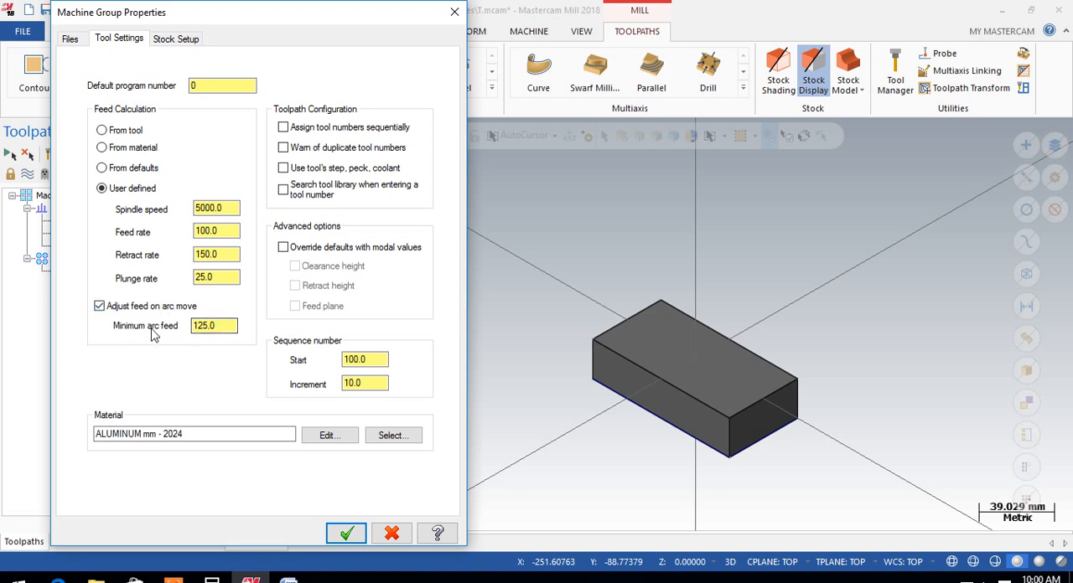
{"action": "left_click", "coordinate": [99, 307]}
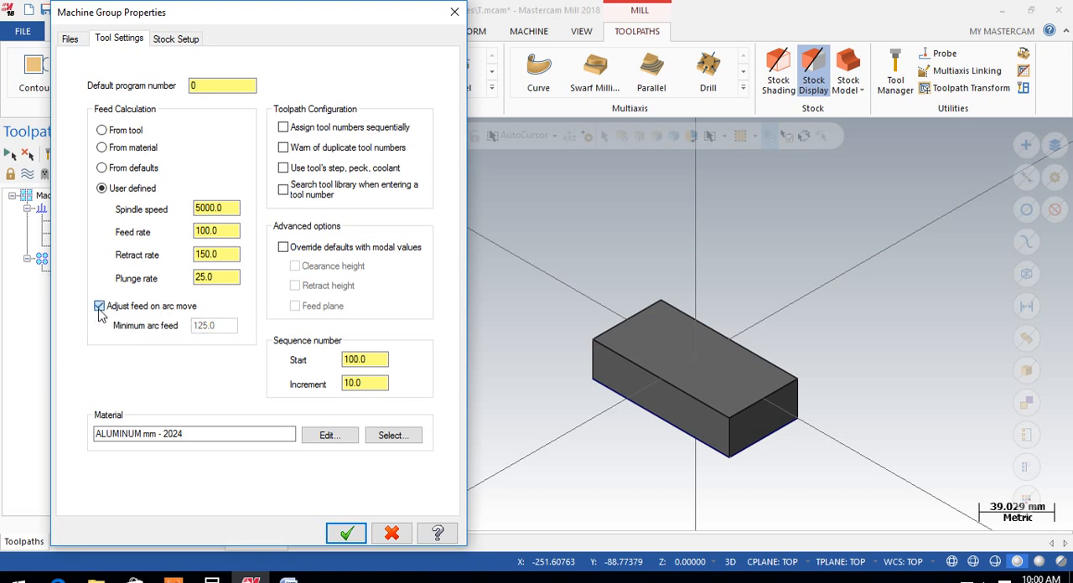
{"action": "left_click", "coordinate": [102, 132]}
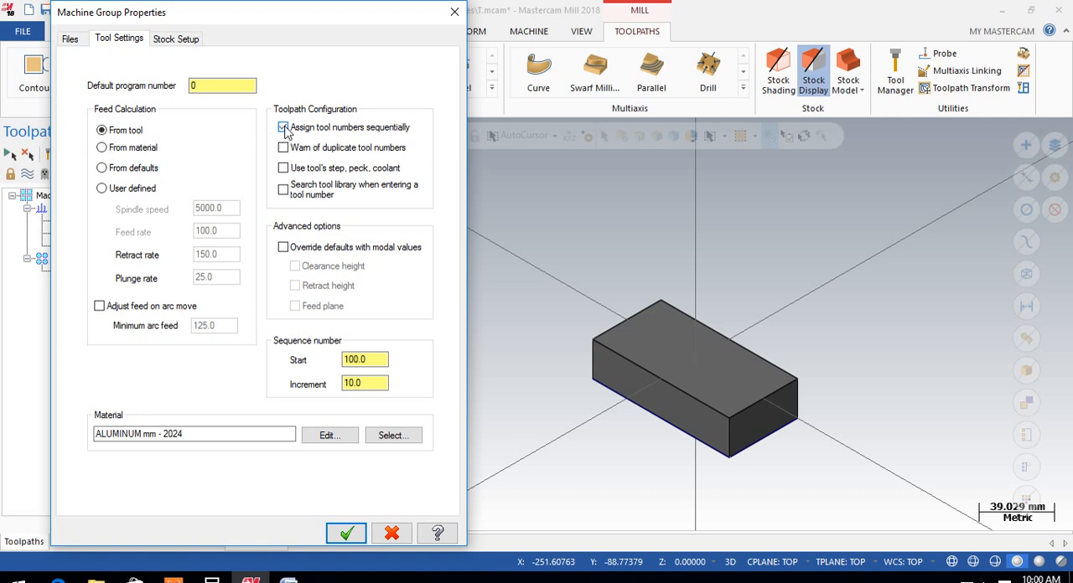
{"action": "left_click", "coordinate": [283, 128]}
Review the machine group's file and tool settings and bring up its stock setup
{"action": "left_click", "coordinate": [164, 39]}
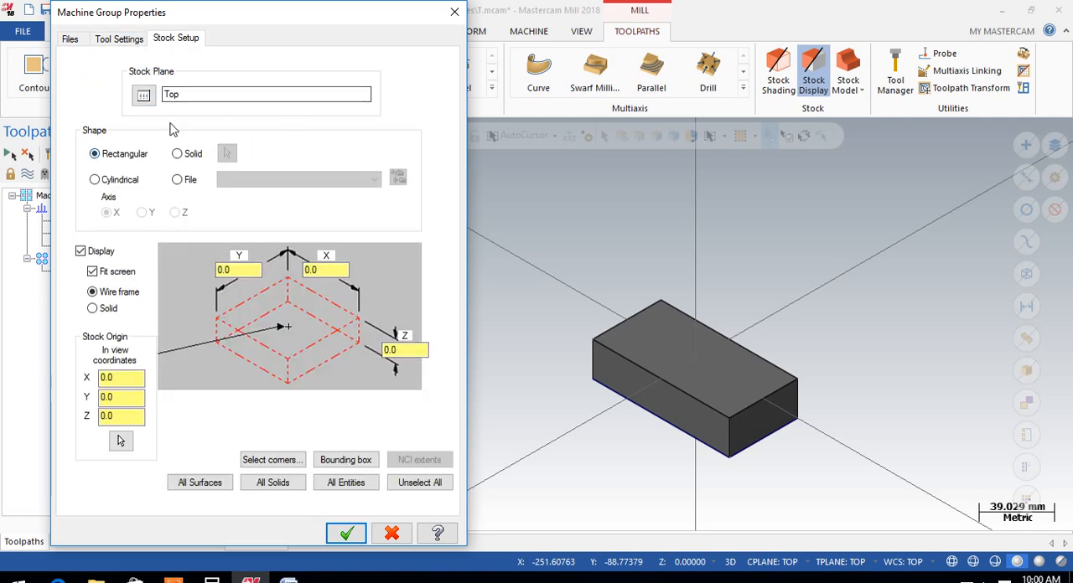
{"action": "left_click", "coordinate": [70, 40]}
{"action": "left_click", "coordinate": [117, 38]}
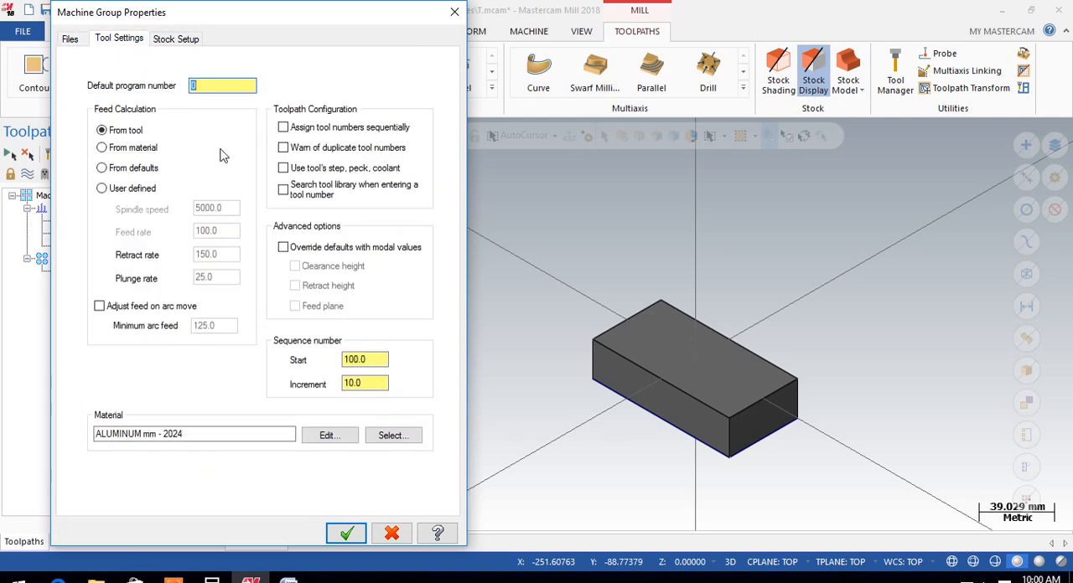
{"action": "left_click", "coordinate": [172, 39]}
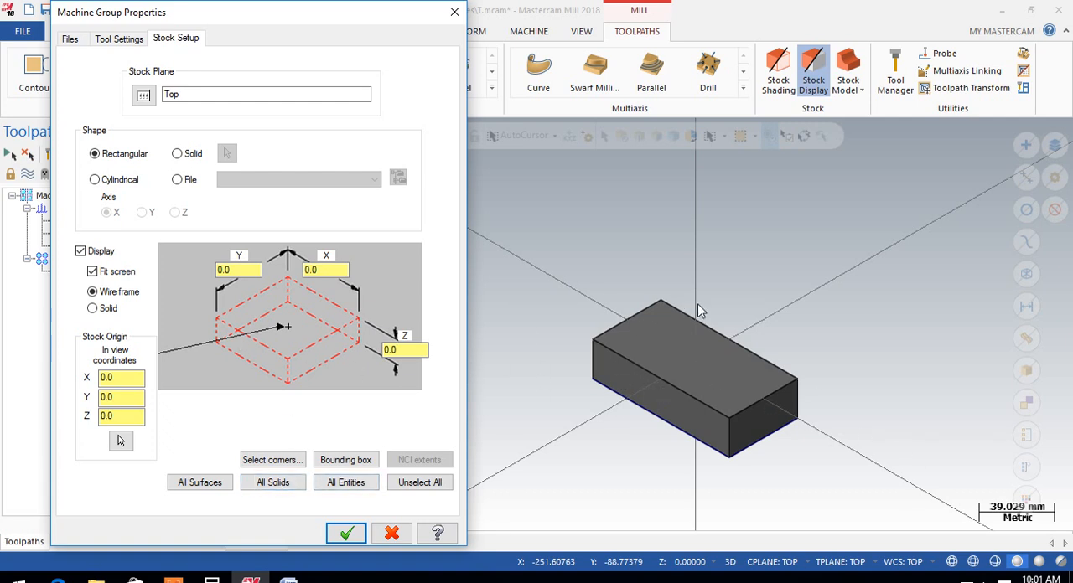
Size the rectangular stock from all solids and go over its X and Z dimensions
{"action": "left_click", "coordinate": [272, 482]}
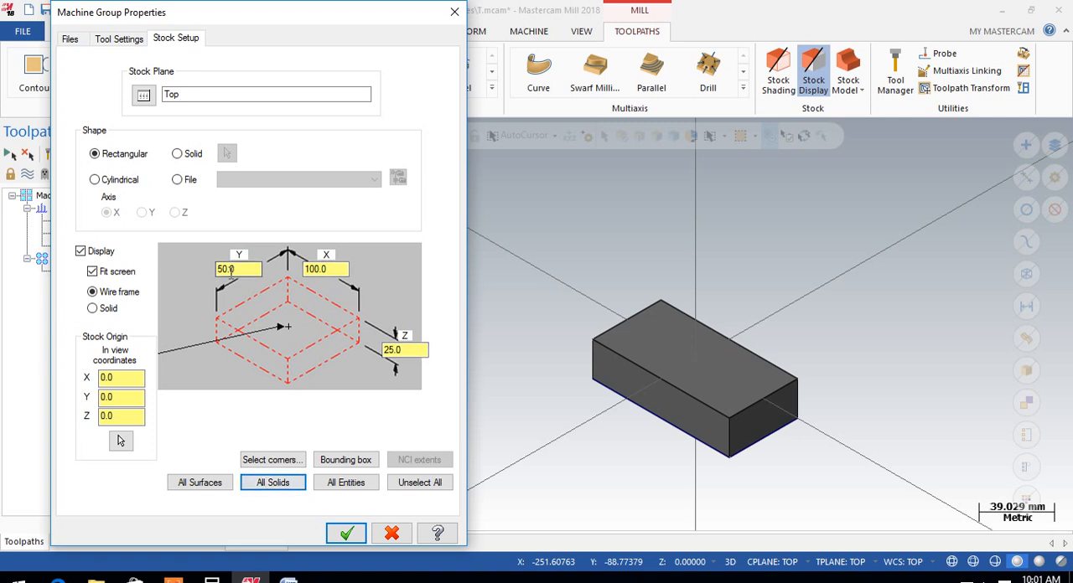
{"action": "left_click_drag", "start_coordinate": [335, 269], "coordinate": [308, 267]}
{"action": "left_click_drag", "start_coordinate": [406, 351], "coordinate": [358, 351]}
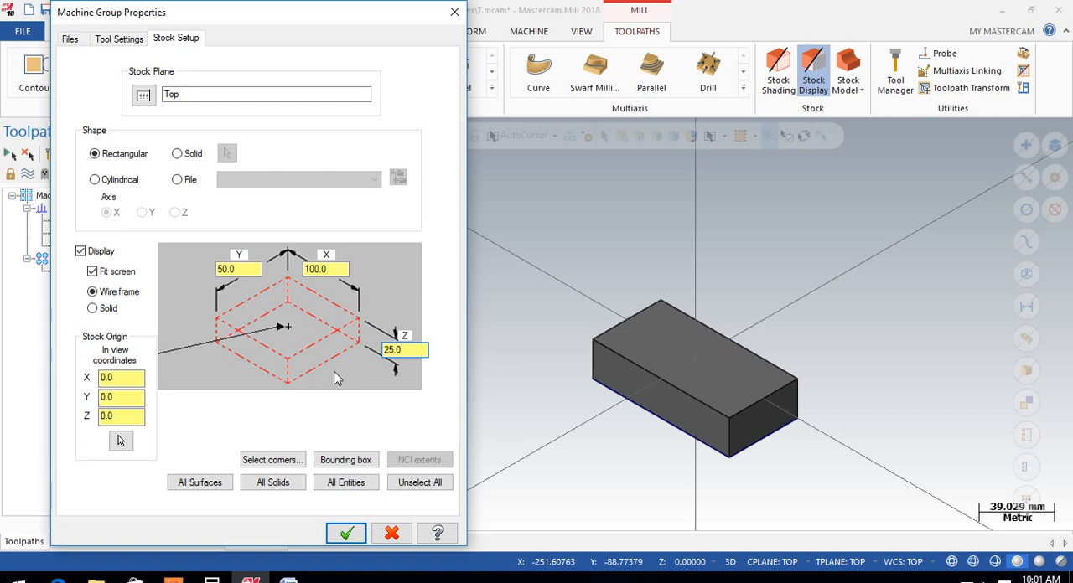
{"action": "left_click_drag", "start_coordinate": [401, 350], "coordinate": [388, 353]}
Set the stock origin's Z to 5.0, accept the stock setup and check the stock outline in the front view
{"action": "double_click", "coordinate": [123, 417]}
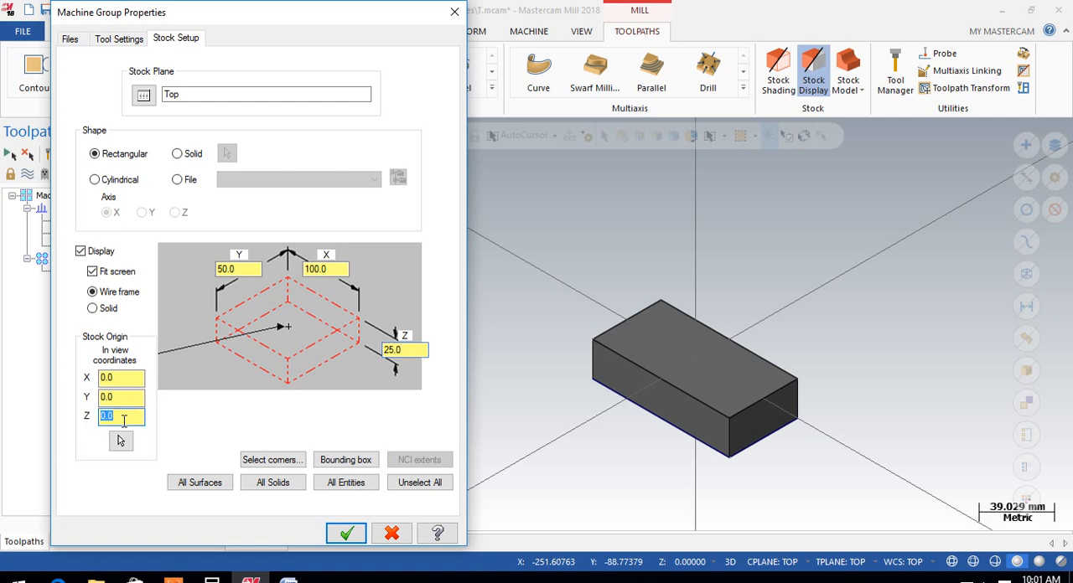
{"action": "type", "text": "5.0"}
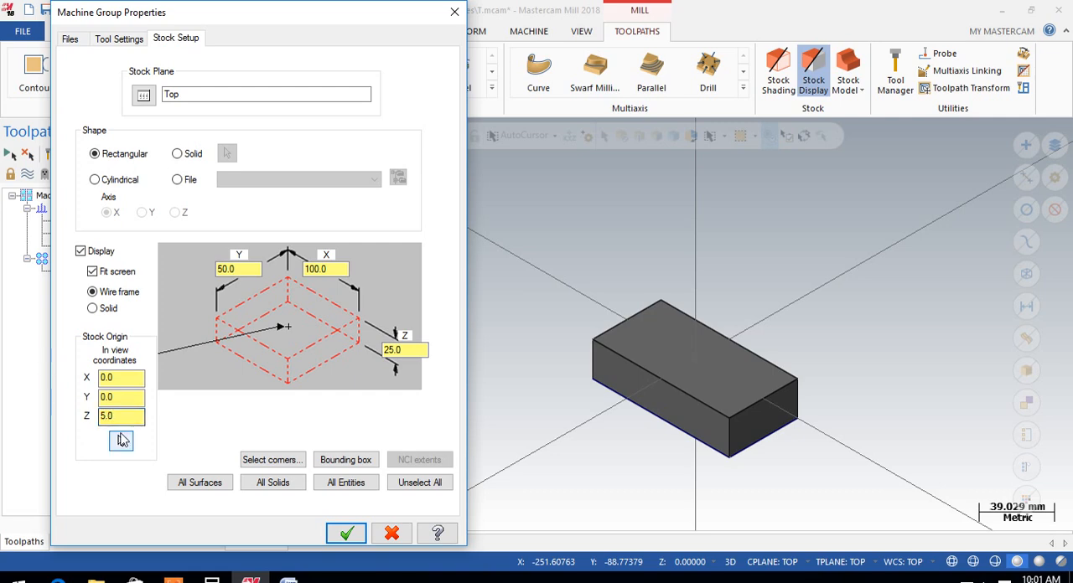
{"action": "left_click", "coordinate": [346, 535]}
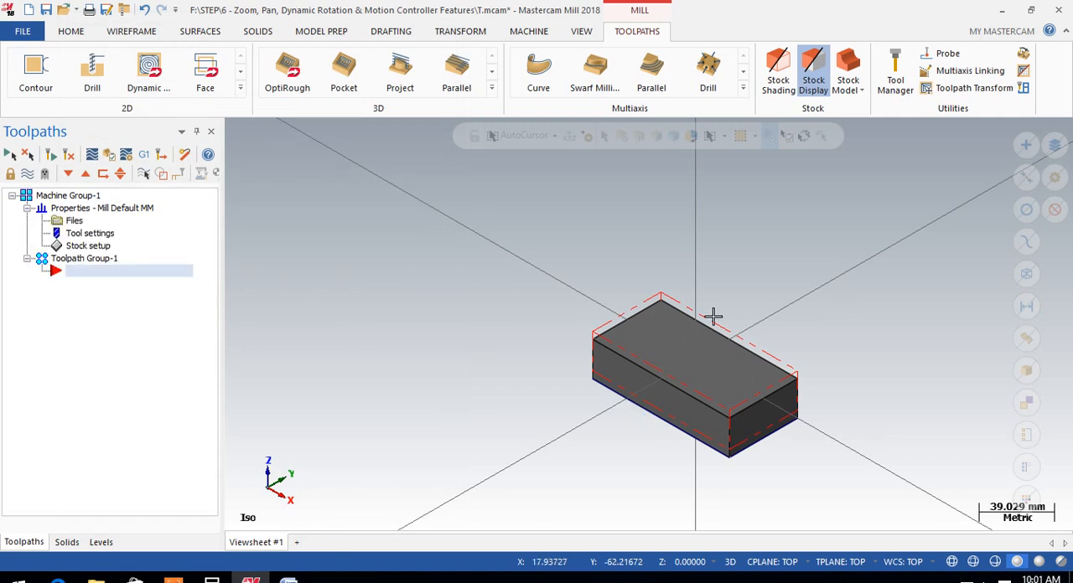
{"action": "right_click", "coordinate": [862, 208]}
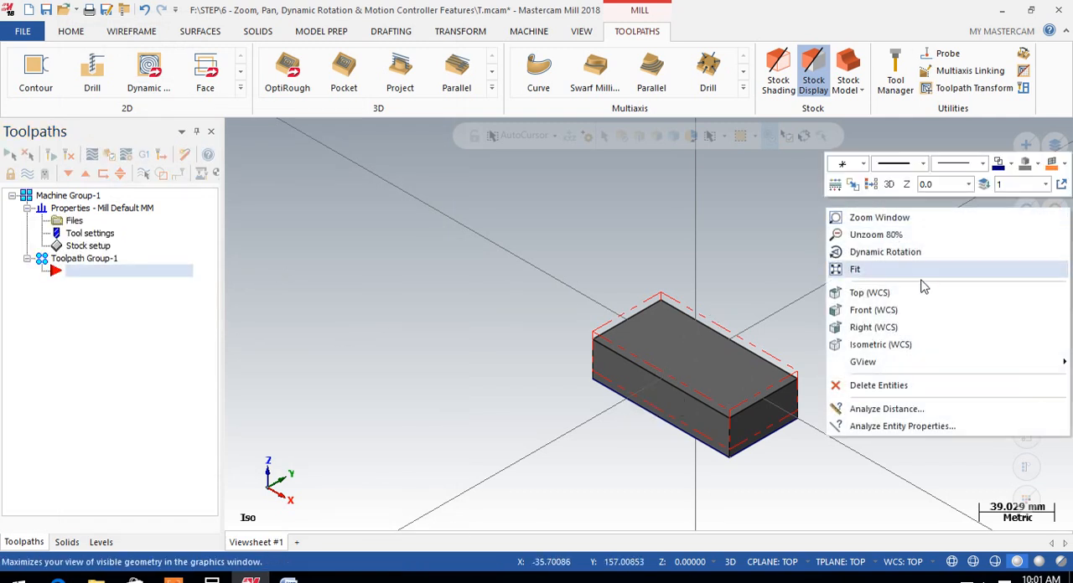
{"action": "left_click", "coordinate": [863, 309]}
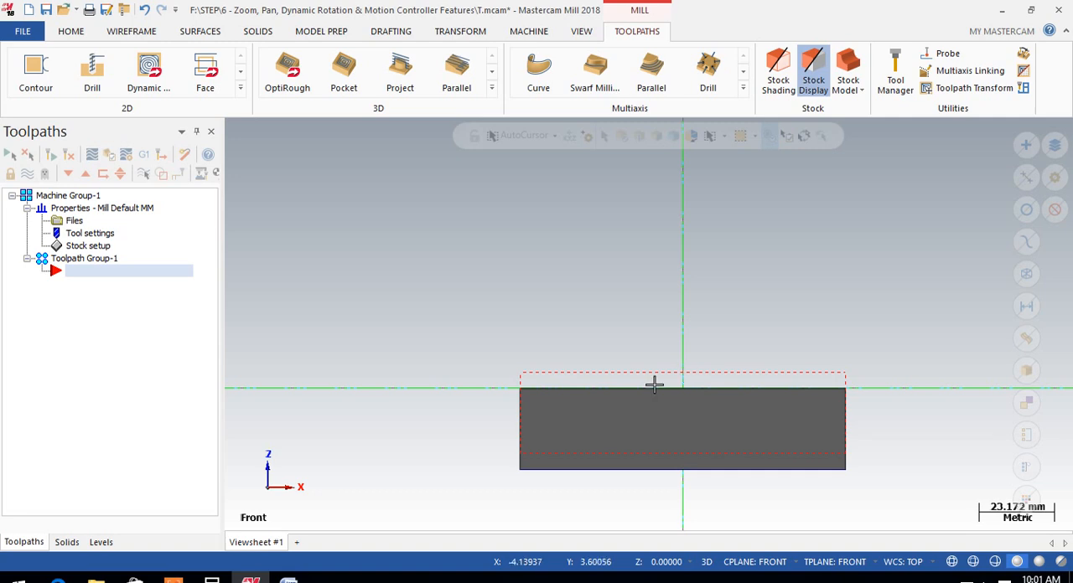
Reopen the stock setup and set the stock's Z dimension to 30.0 mm
{"action": "left_click", "coordinate": [77, 248]}
{"action": "left_click", "coordinate": [106, 416]}
{"action": "left_click", "coordinate": [408, 349]}
{"action": "left_click_drag", "start_coordinate": [409, 349], "coordinate": [367, 348]}
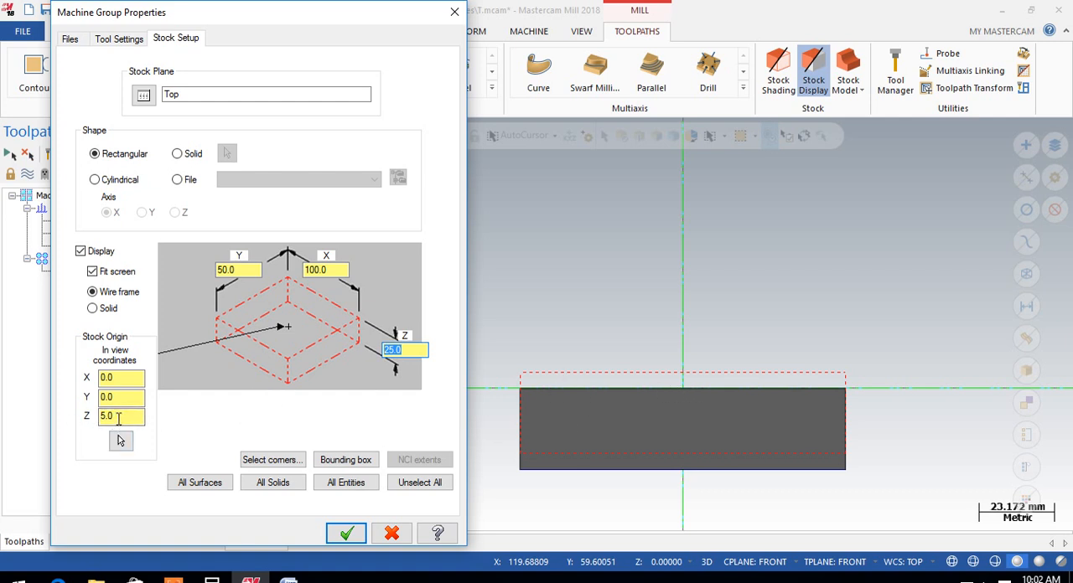
{"action": "type", "text": "3"}
{"action": "key", "text": "Tab"}
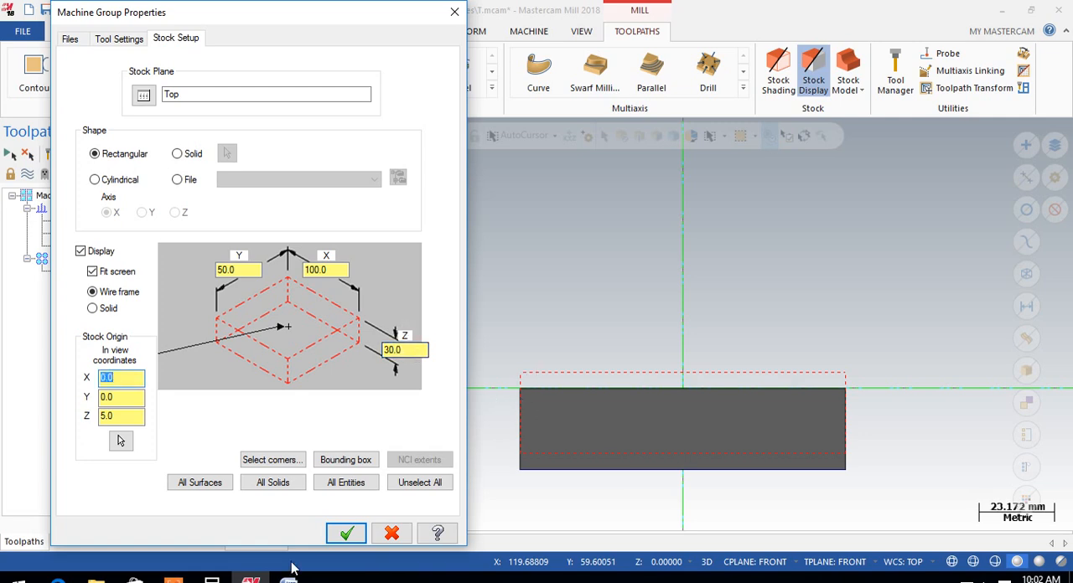
{"action": "left_click", "coordinate": [344, 533]}
Examine the stock outline around the block in the front, isometric and rotated views
{"action": "scroll", "coordinate": [539, 385], "scroll_direction": "up", "scroll_amount": 3}
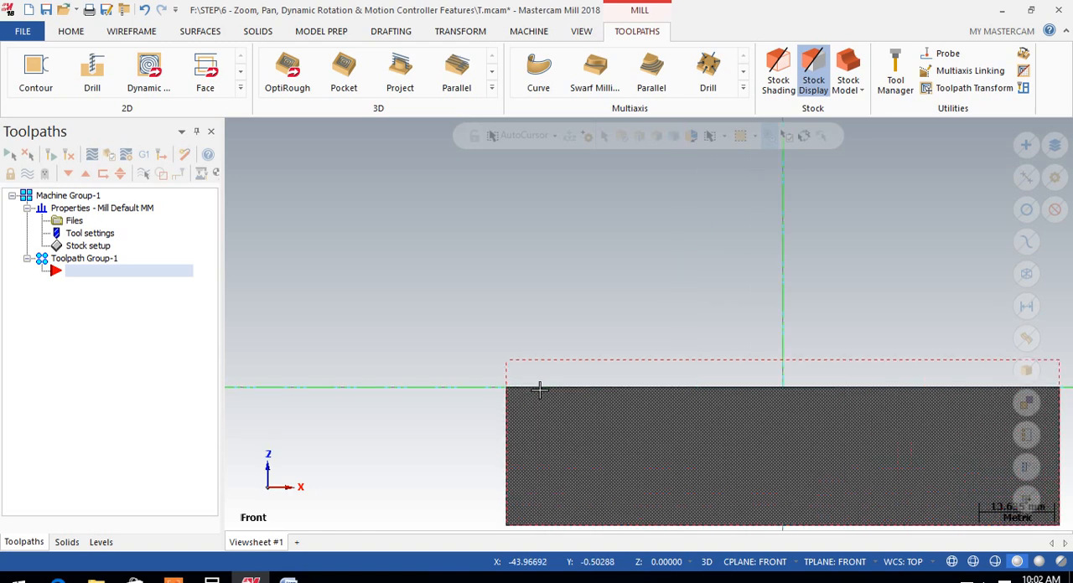
{"action": "scroll", "coordinate": [543, 423], "scroll_direction": "down", "scroll_amount": 2}
{"action": "scroll", "coordinate": [527, 507], "scroll_direction": "up", "scroll_amount": 3}
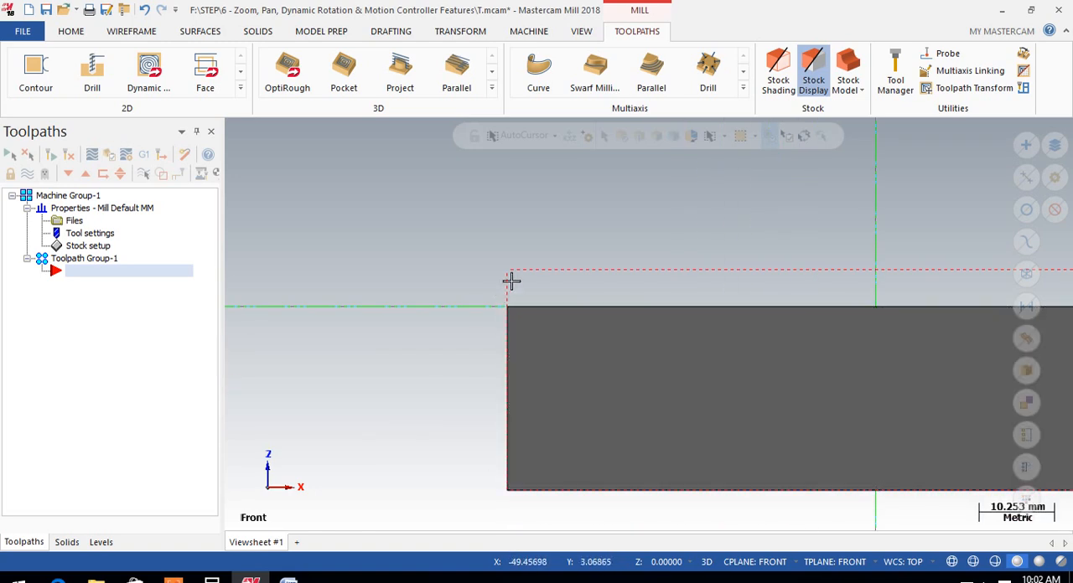
{"action": "scroll", "coordinate": [511, 305], "scroll_direction": "down", "scroll_amount": 1}
{"action": "scroll", "coordinate": [511, 306], "scroll_direction": "down", "scroll_amount": 2}
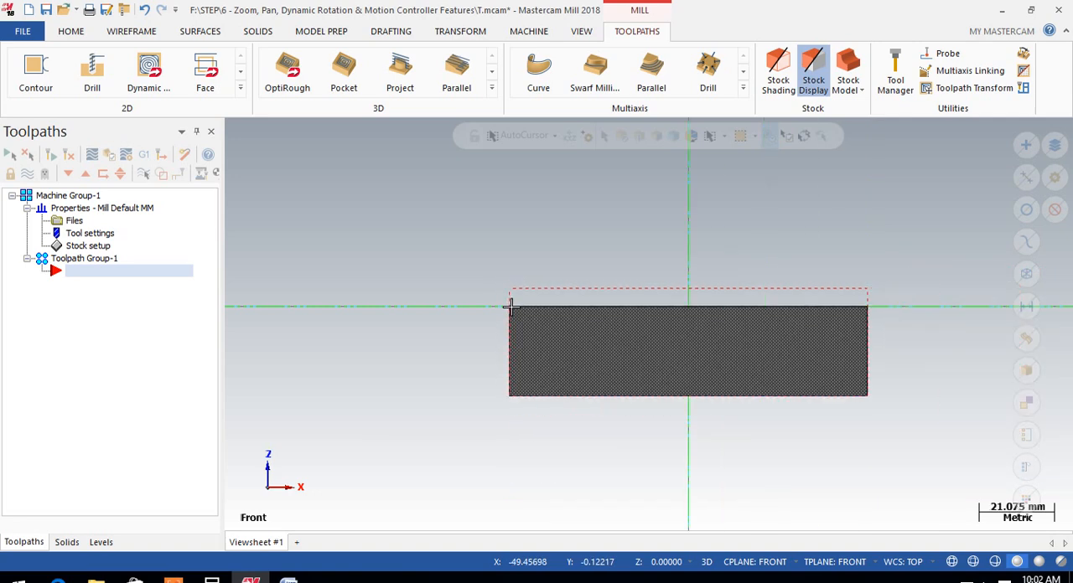
{"action": "right_click", "coordinate": [771, 223]}
{"action": "left_click", "coordinate": [826, 359]}
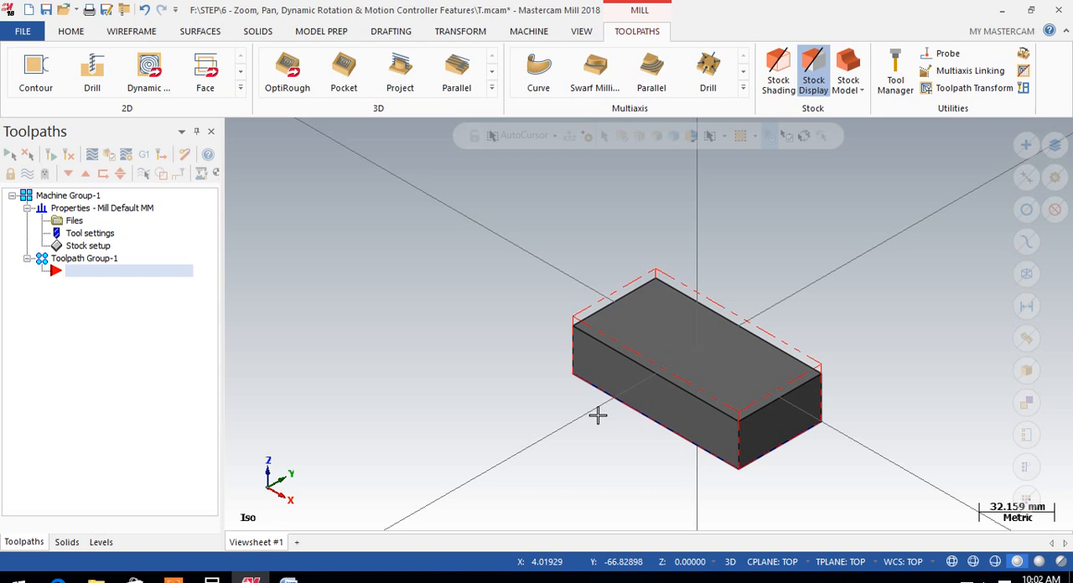
{"action": "scroll", "coordinate": [612, 415], "scroll_direction": "up", "scroll_amount": 1}
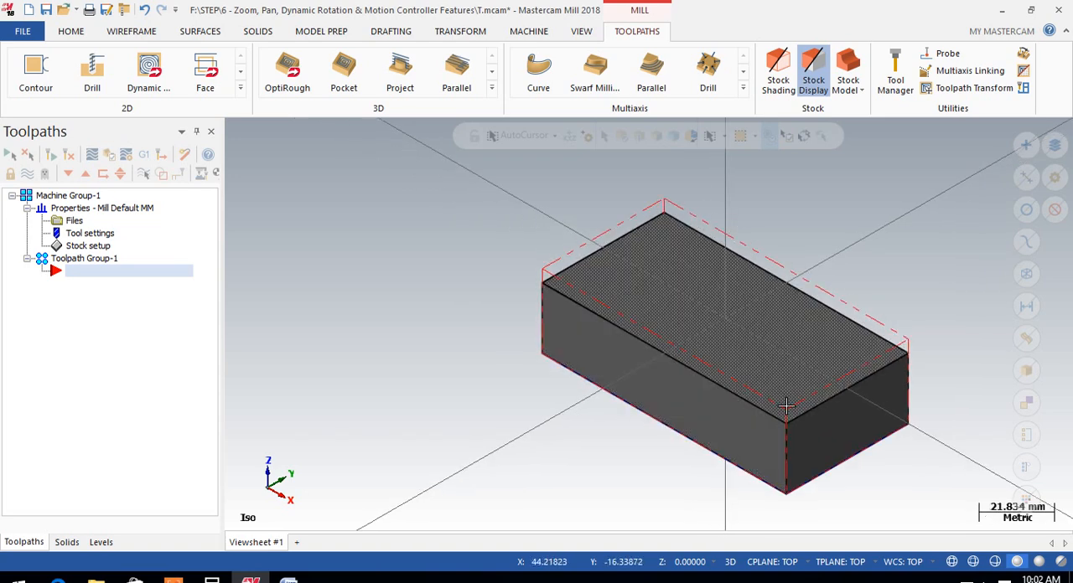
{"action": "mouse_move", "coordinate": [601, 335]}
{"action": "middle_mouse_down"}
{"action": "mouse_move", "coordinate": [623, 279]}
{"action": "mouse_move", "coordinate": [659, 288]}
{"action": "mouse_move", "coordinate": [696, 268]}
{"action": "mouse_move", "coordinate": [671, 283]}
{"action": "mouse_move", "coordinate": [543, 285]}
{"action": "middle_mouse_up"}
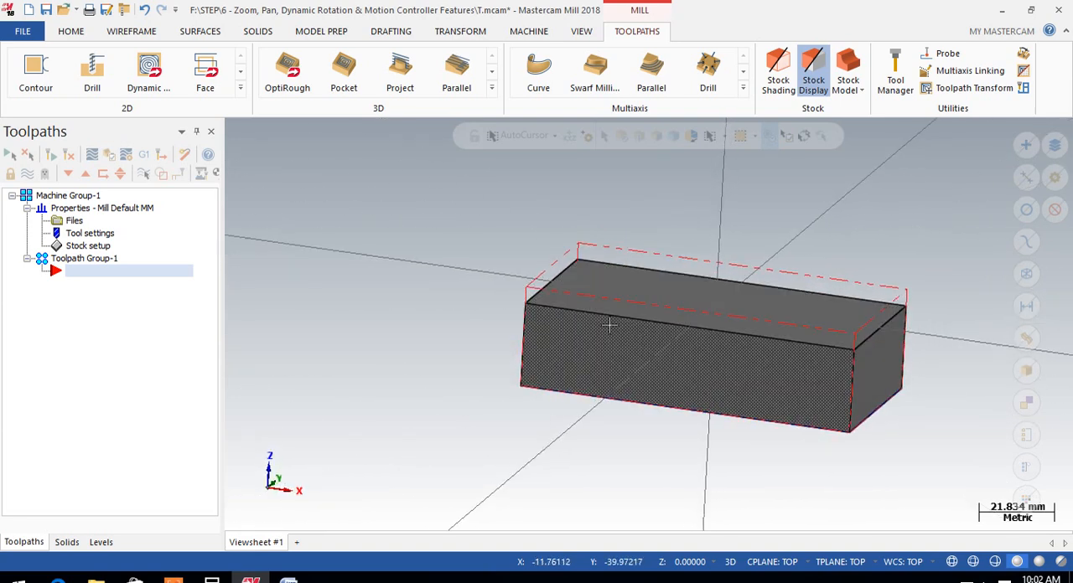
{"action": "scroll", "coordinate": [593, 336], "scroll_direction": "down", "scroll_amount": 3}
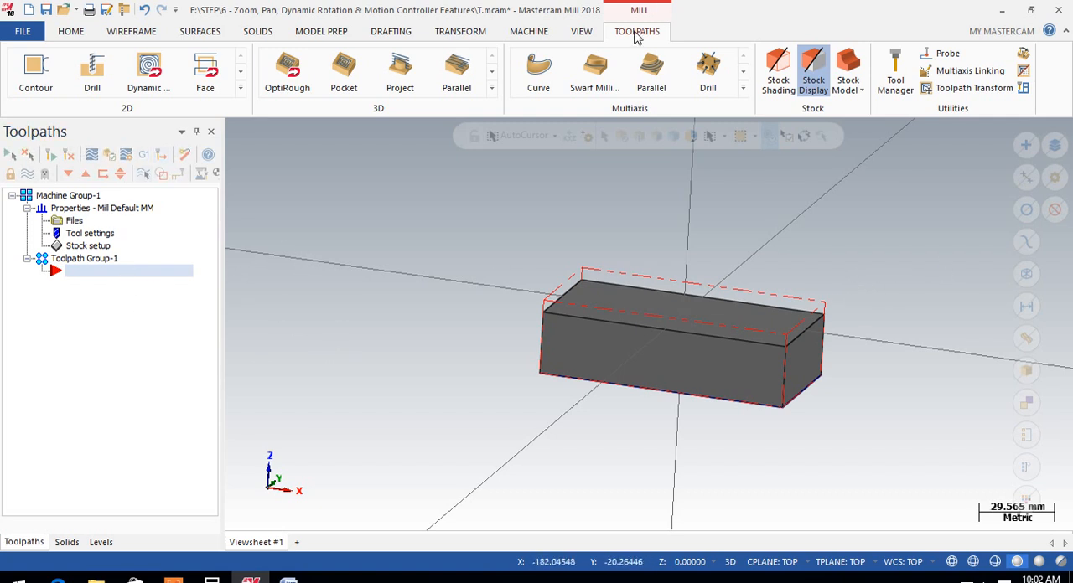
{"action": "left_click", "coordinate": [528, 31]}
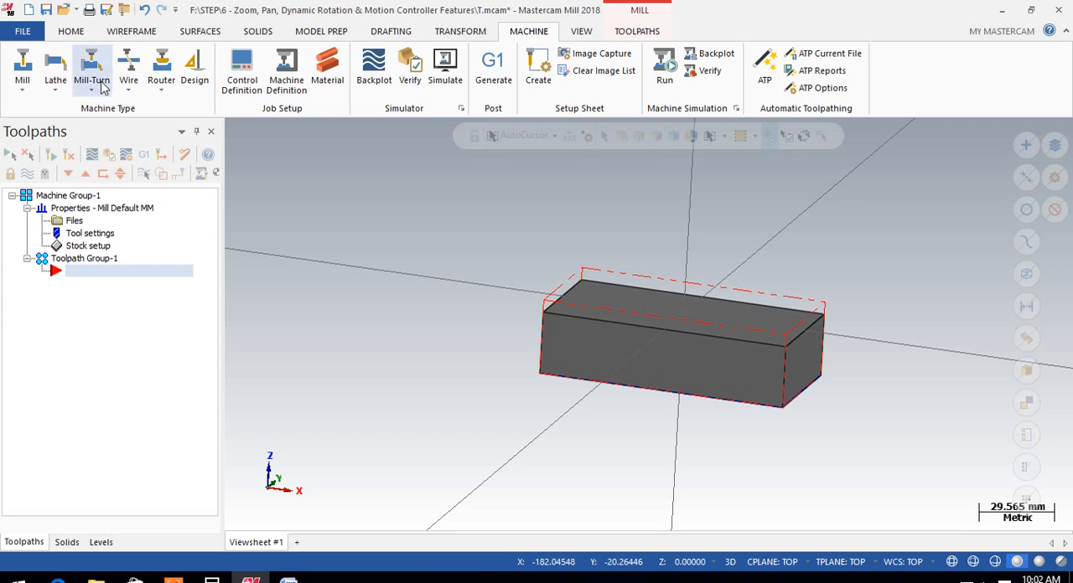
{"action": "left_click", "coordinate": [22, 96]}
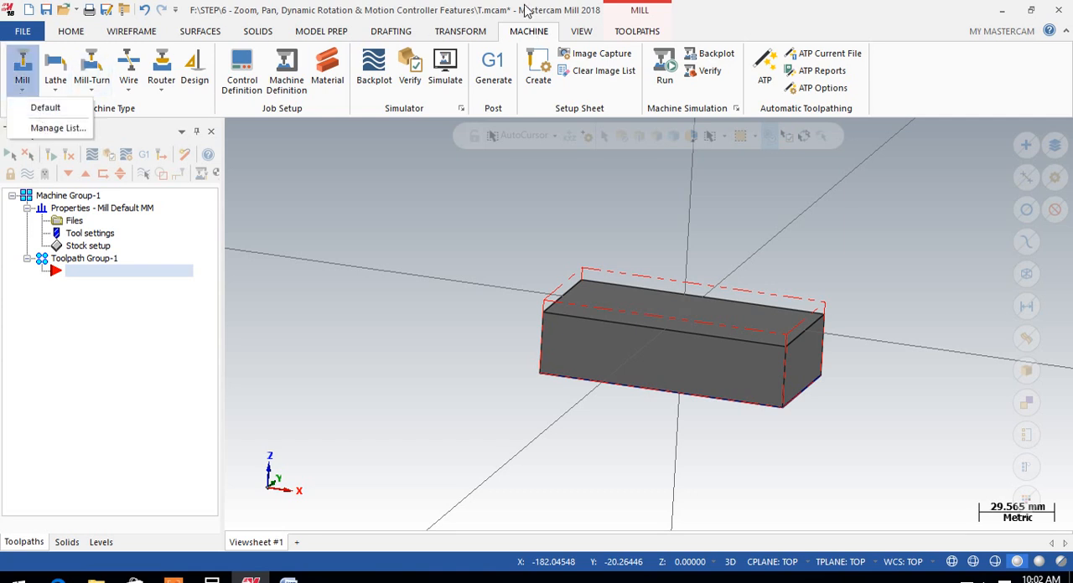
{"action": "left_click", "coordinate": [642, 34]}
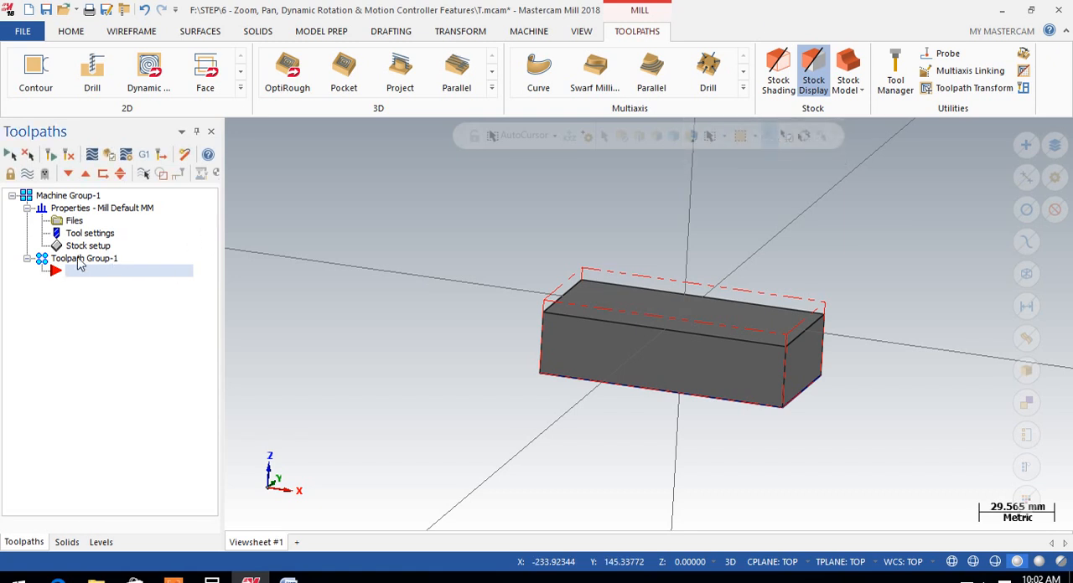
{"action": "right_click", "coordinate": [96, 273]}
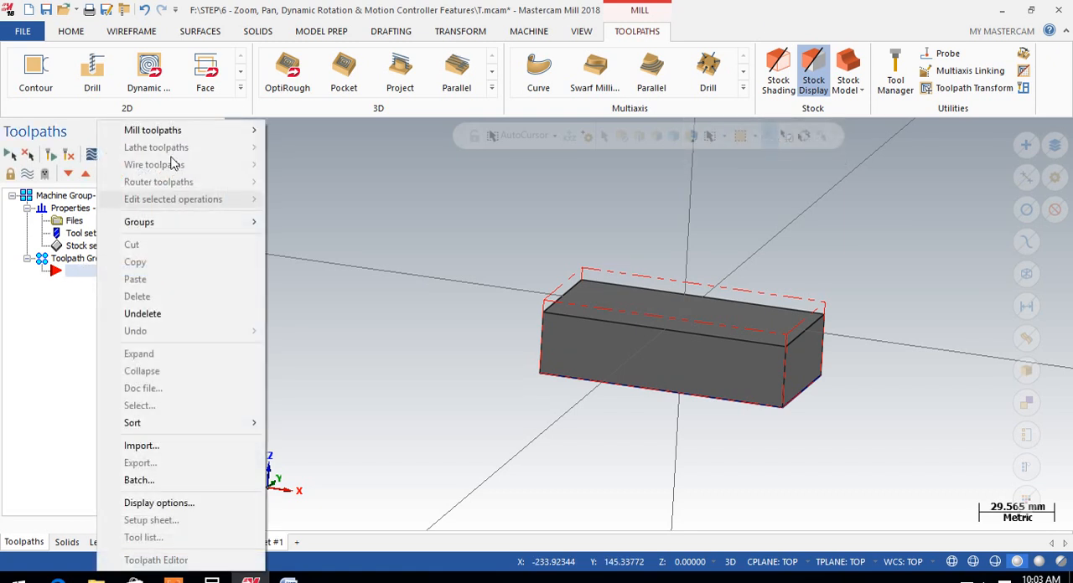
{"action": "mouse_move", "coordinate": [183, 136]}
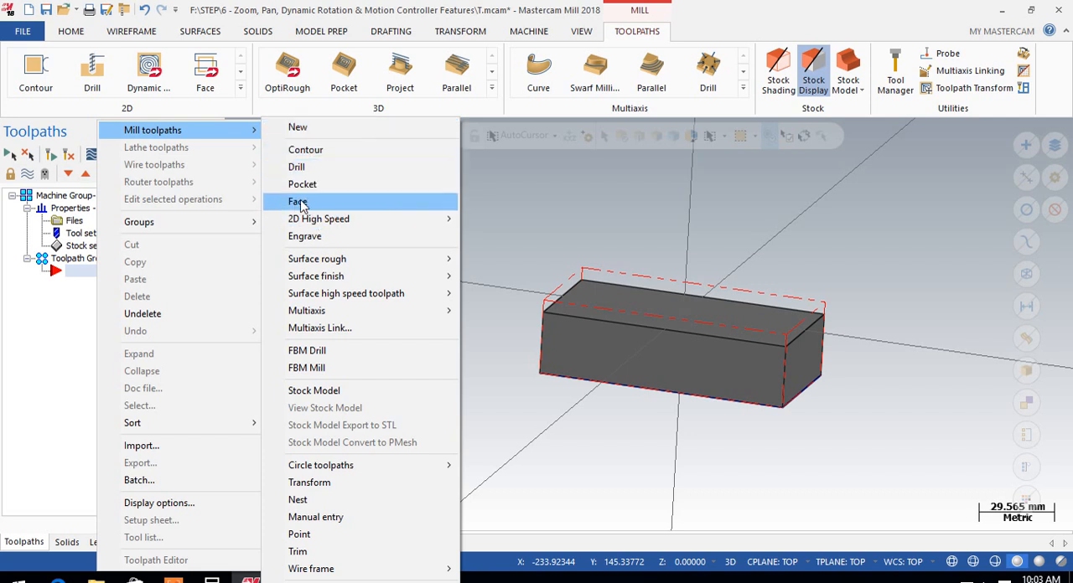
{"action": "left_click", "coordinate": [240, 88]}
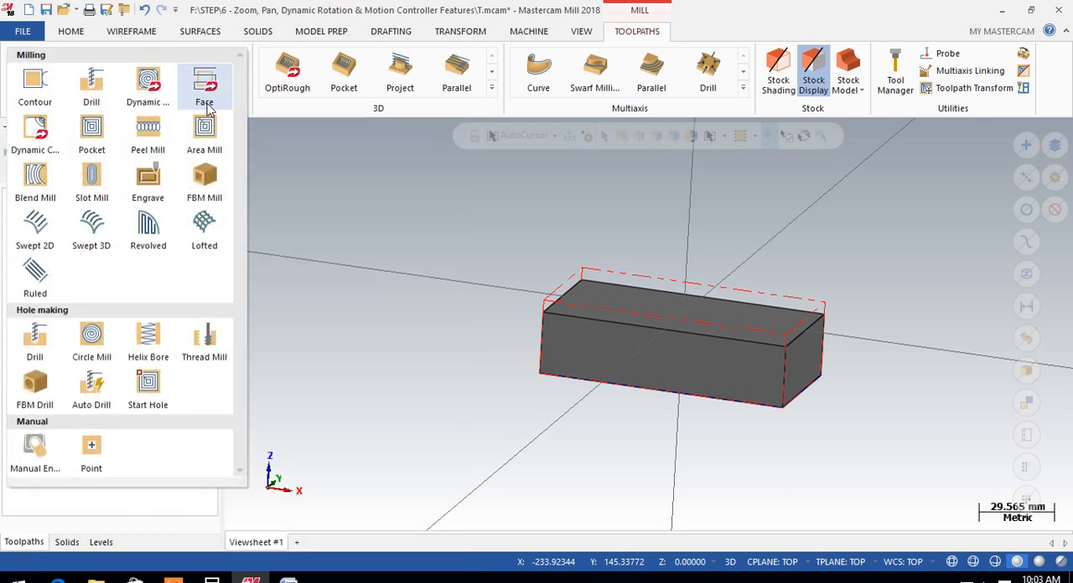
{"action": "left_click", "coordinate": [290, 177]}
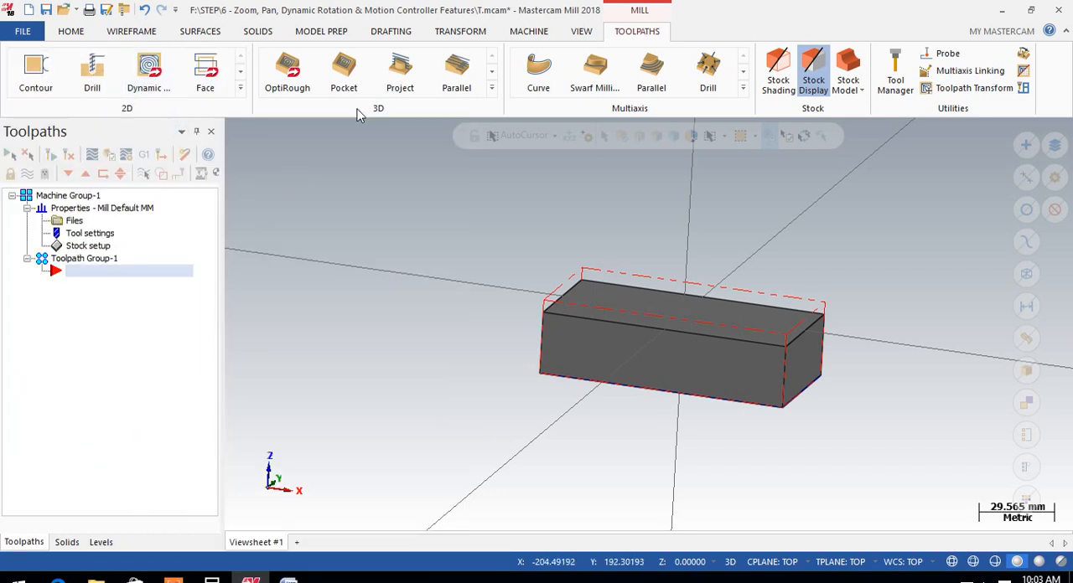
Start a 2D Face toolpath and inspect the block and its stock boundary for chaining
{"action": "left_click", "coordinate": [240, 87]}
{"action": "left_click", "coordinate": [207, 95]}
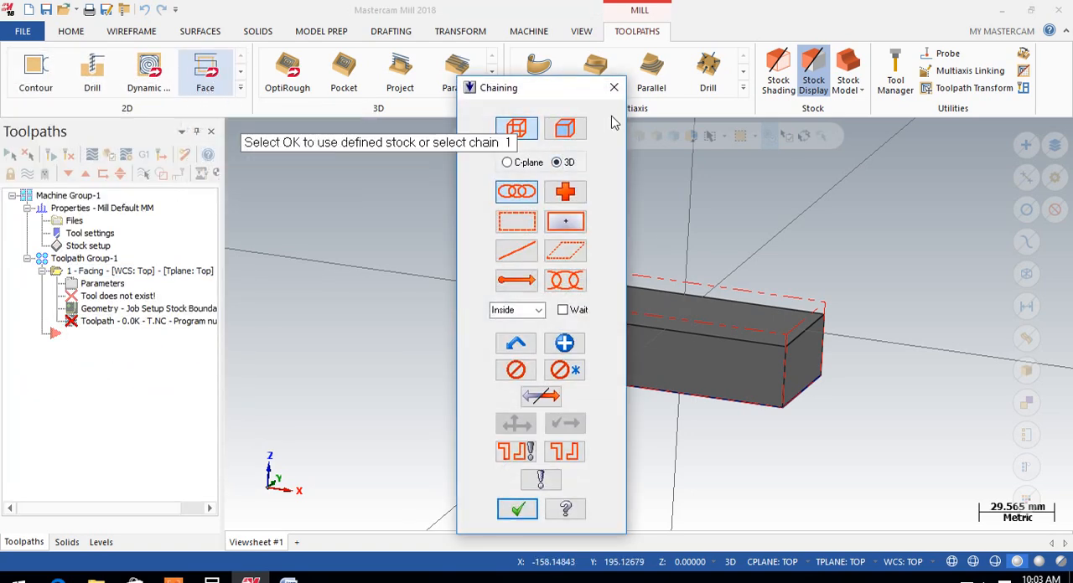
{"action": "scroll", "coordinate": [867, 327], "scroll_direction": "down", "scroll_amount": 1}
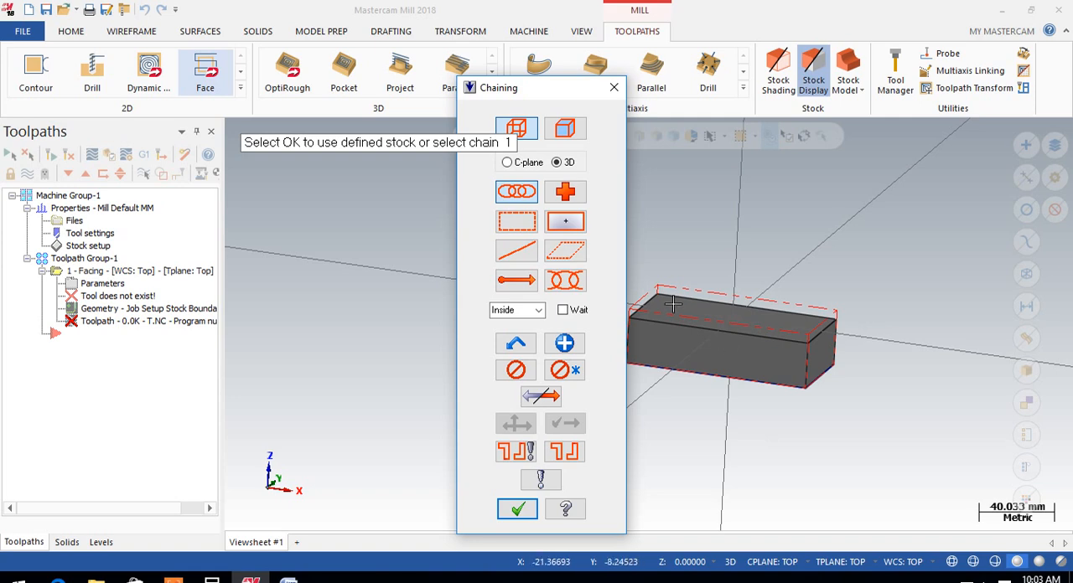
{"action": "scroll", "coordinate": [663, 296], "scroll_direction": "up", "scroll_amount": 2}
{"action": "mouse_move", "coordinate": [673, 286]}
{"action": "middle_mouse_down"}
{"action": "mouse_move", "coordinate": [707, 333]}
{"action": "mouse_move", "coordinate": [668, 278]}
{"action": "mouse_move", "coordinate": [684, 280]}
{"action": "middle_mouse_up"}
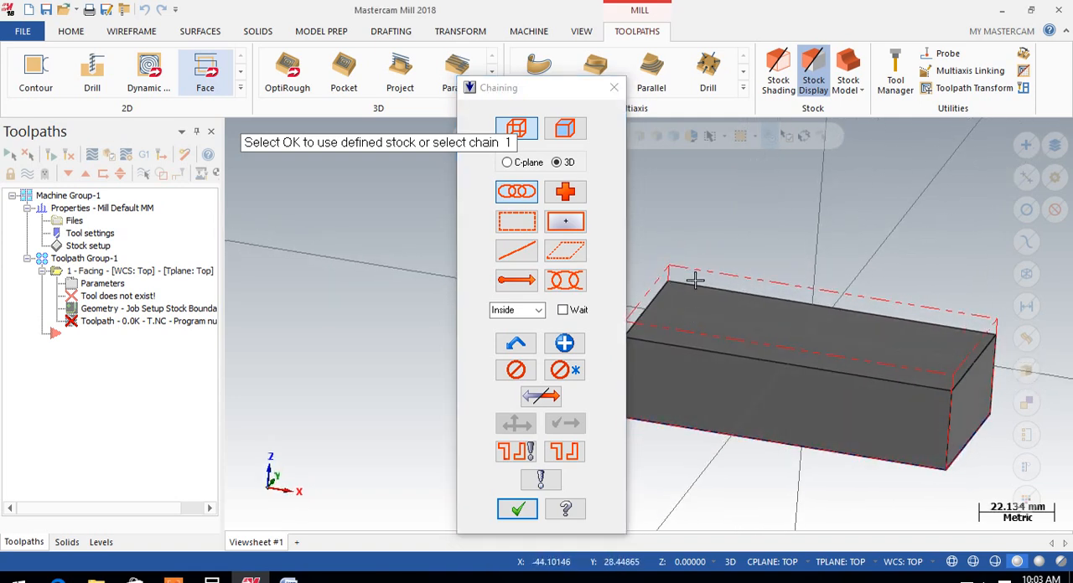
{"action": "scroll", "coordinate": [684, 280], "scroll_direction": "down", "scroll_amount": 1}
{"action": "scroll", "coordinate": [641, 293], "scroll_direction": "up", "scroll_amount": 1}
{"action": "scroll", "coordinate": [659, 298], "scroll_direction": "up", "scroll_amount": 1}
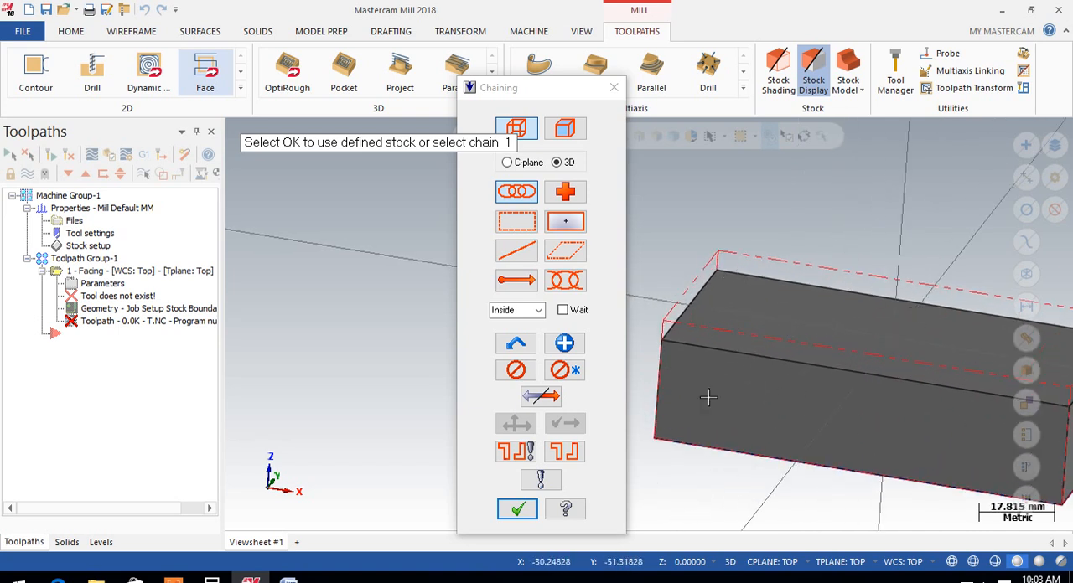
{"action": "scroll", "coordinate": [709, 398], "scroll_direction": "down", "scroll_amount": 1}
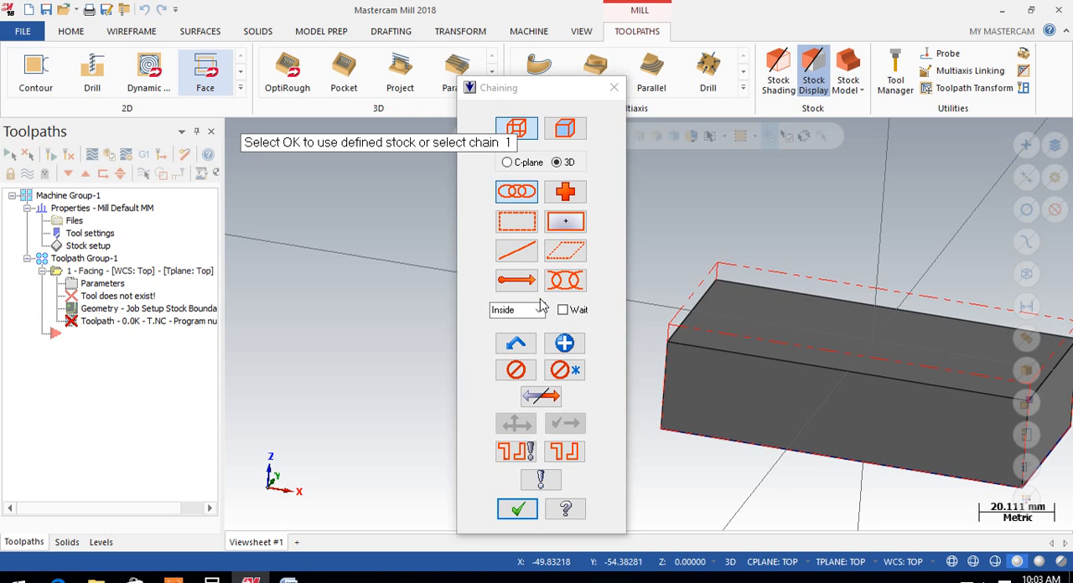
Try C-plane wireframe chaining, return to 3D, and switch the facing chain selection to solids
{"action": "left_click", "coordinate": [507, 162]}
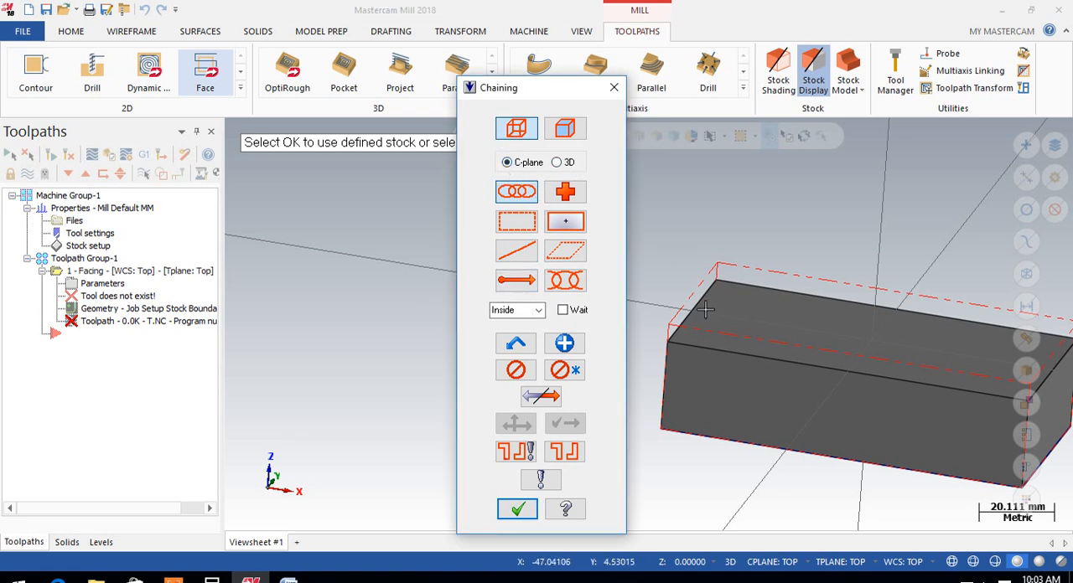
{"action": "scroll", "coordinate": [684, 323], "scroll_direction": "up", "scroll_amount": 2}
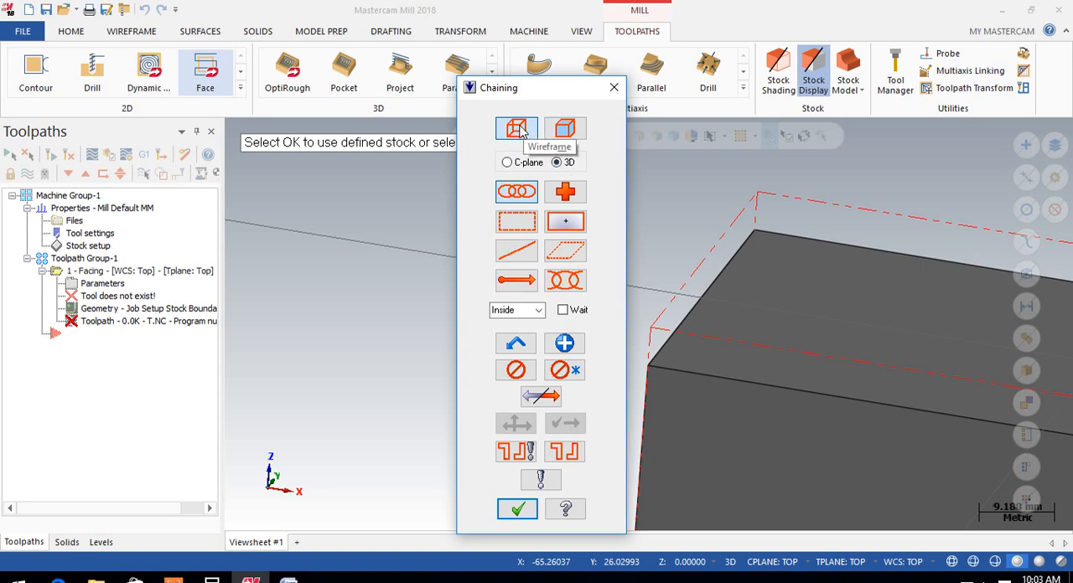
{"action": "scroll", "coordinate": [731, 320], "scroll_direction": "down", "scroll_amount": 3}
{"action": "mouse_move", "coordinate": [722, 418]}
{"action": "middle_mouse_down"}
{"action": "mouse_move", "coordinate": [747, 313]}
{"action": "mouse_move", "coordinate": [695, 501]}
{"action": "middle_mouse_up"}
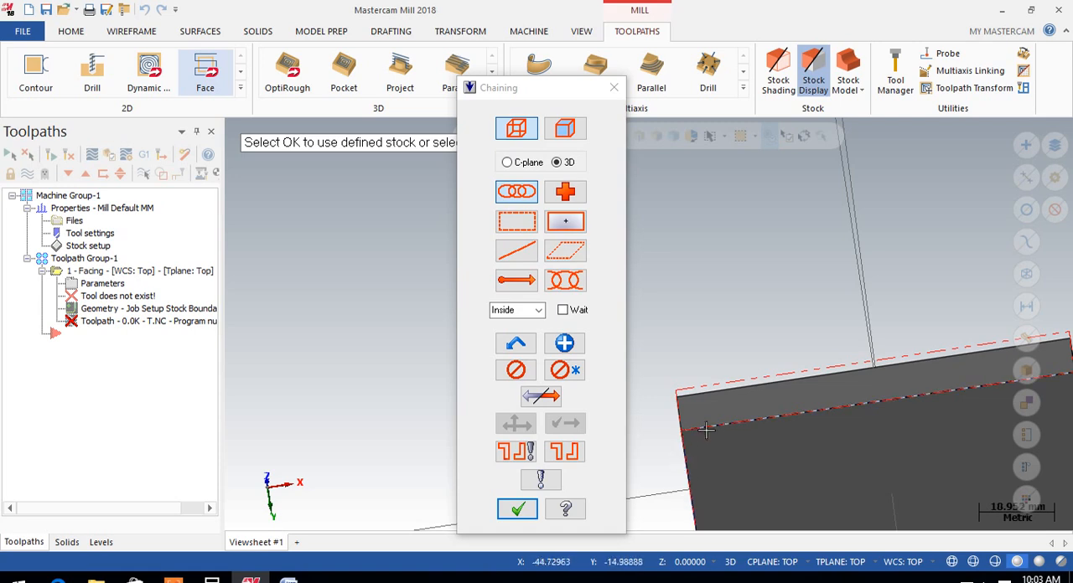
{"action": "scroll", "coordinate": [719, 427], "scroll_direction": "down", "scroll_amount": 3}
{"action": "middle_click_drag", "start_coordinate": [858, 271], "coordinate": [610, 412]}
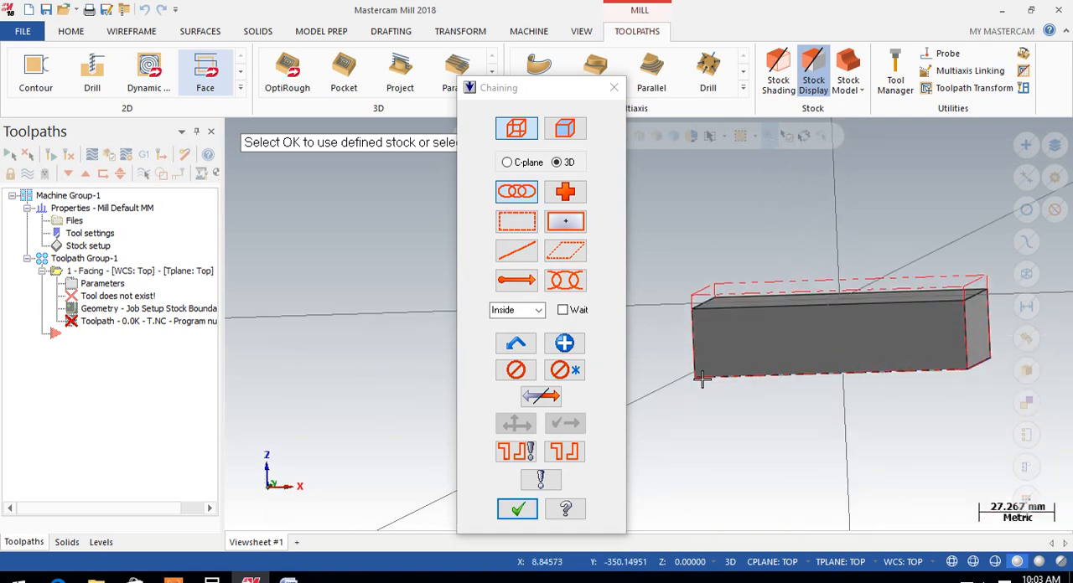
{"action": "scroll", "coordinate": [735, 215], "scroll_direction": "up", "scroll_amount": 2}
{"action": "middle_click_drag", "start_coordinate": [880, 209], "coordinate": [878, 232]}
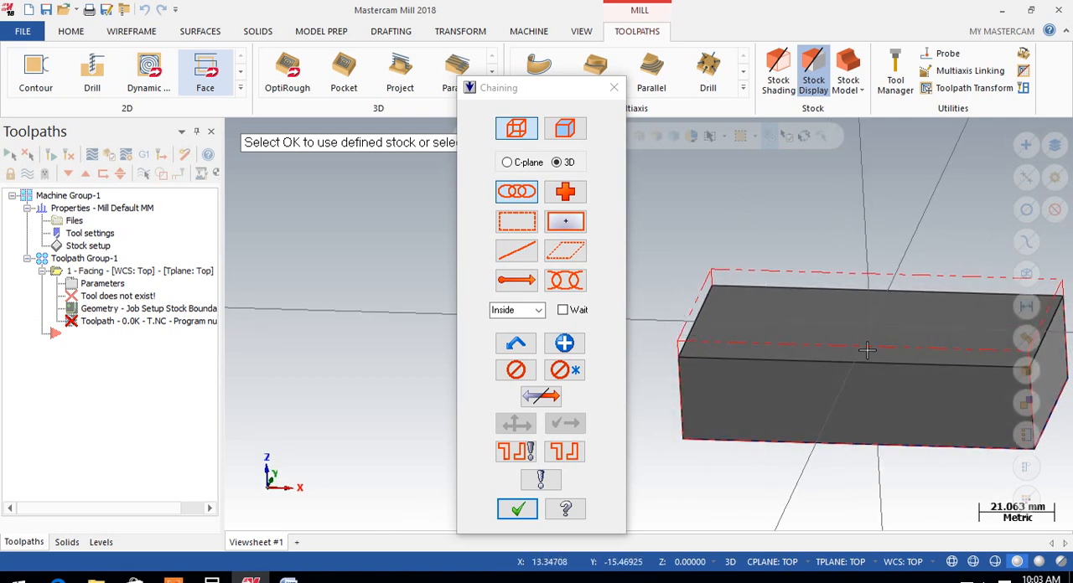
{"action": "scroll", "coordinate": [703, 322], "scroll_direction": "up", "scroll_amount": 2}
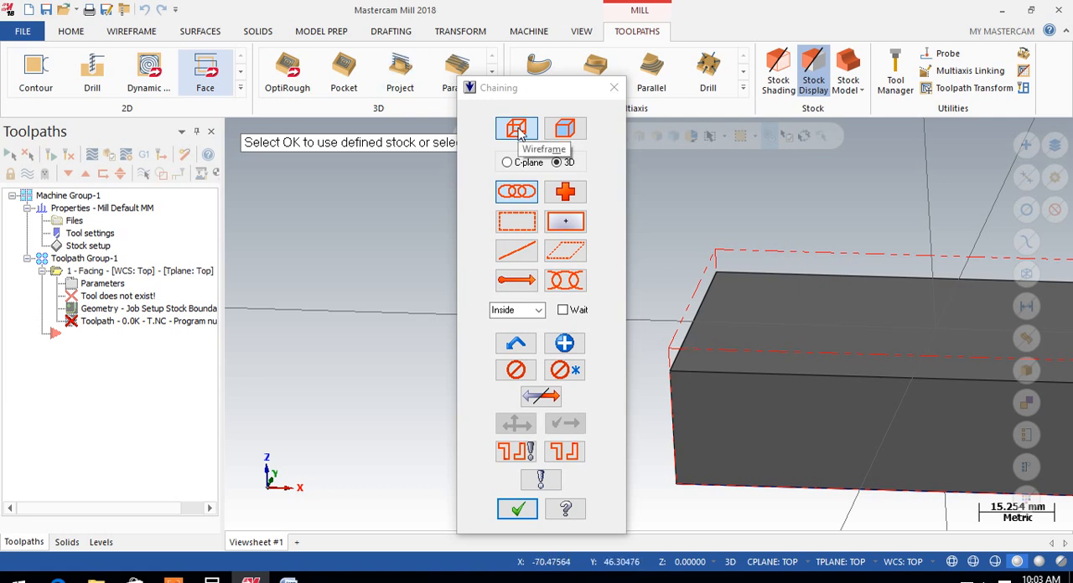
{"action": "left_click", "coordinate": [572, 130]}
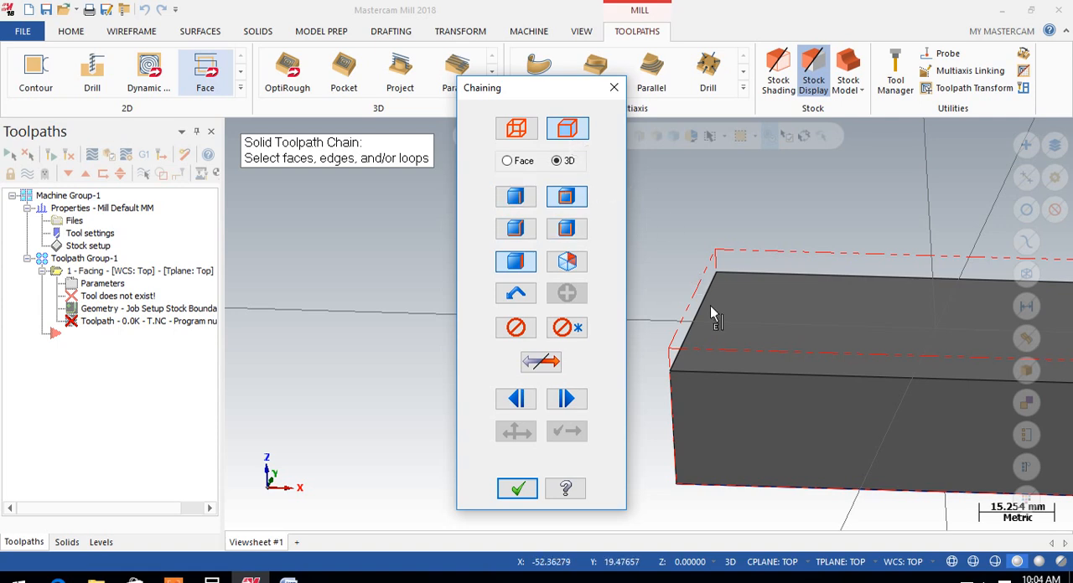
Set the facing chain selection to solids and restrict it to loop picking, with face picking turned off
{"action": "left_click", "coordinate": [518, 130]}
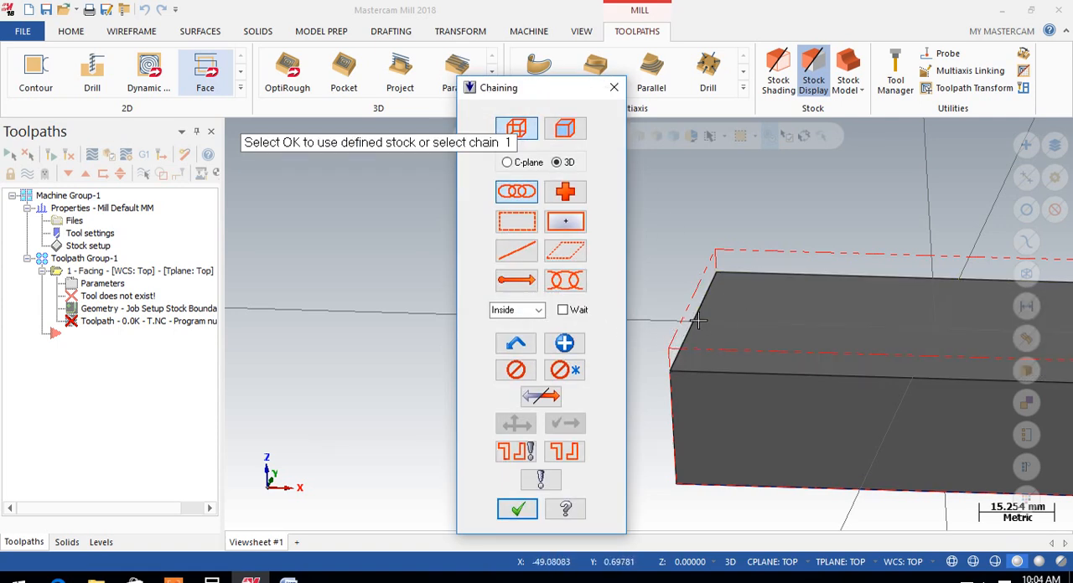
{"action": "left_click", "coordinate": [568, 129]}
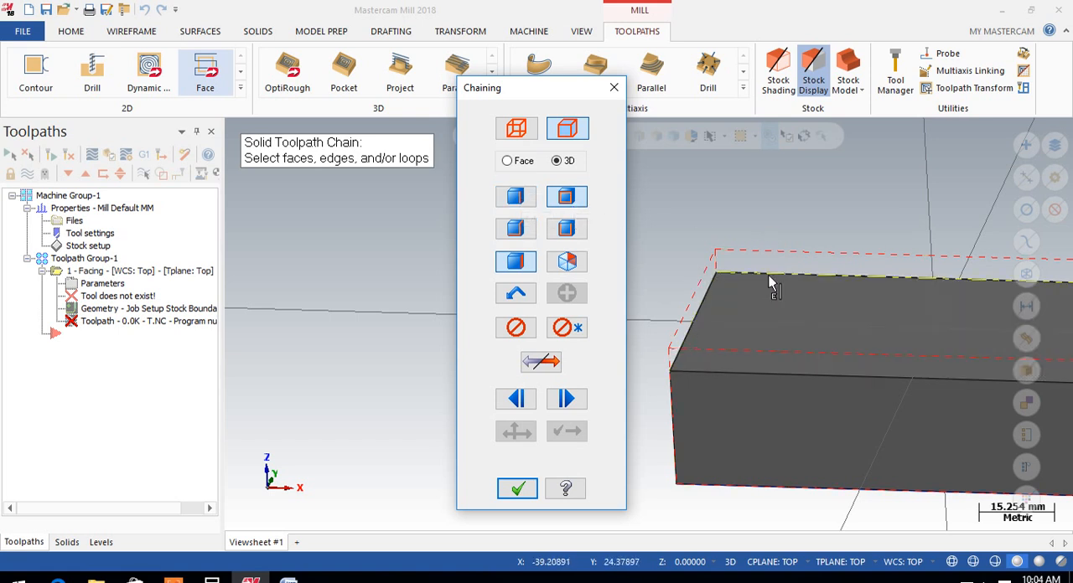
{"action": "scroll", "coordinate": [734, 262], "scroll_direction": "down", "scroll_amount": 2}
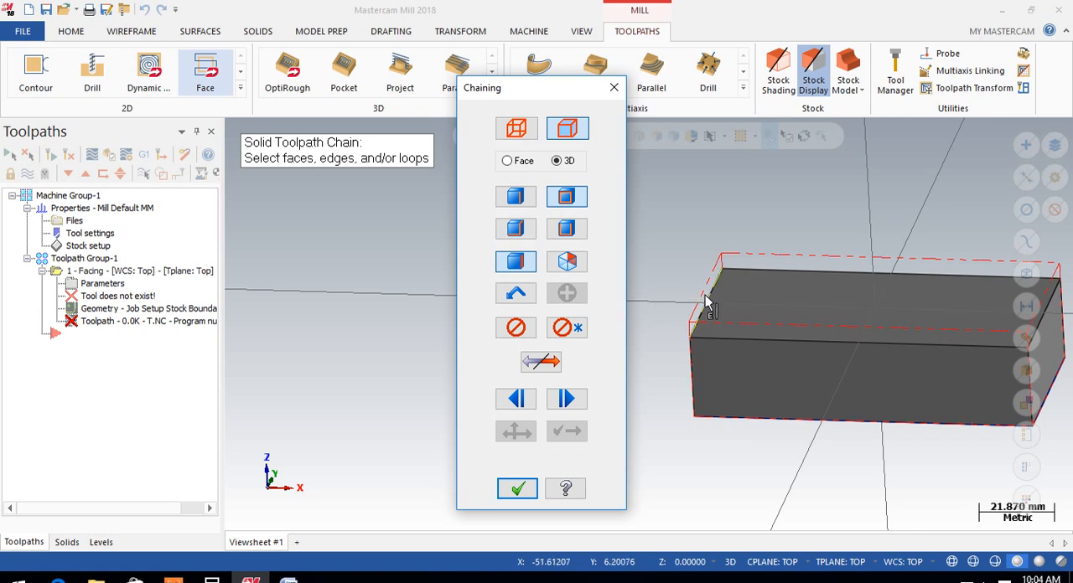
{"action": "middle_click_drag", "start_coordinate": [731, 266], "coordinate": [806, 290]}
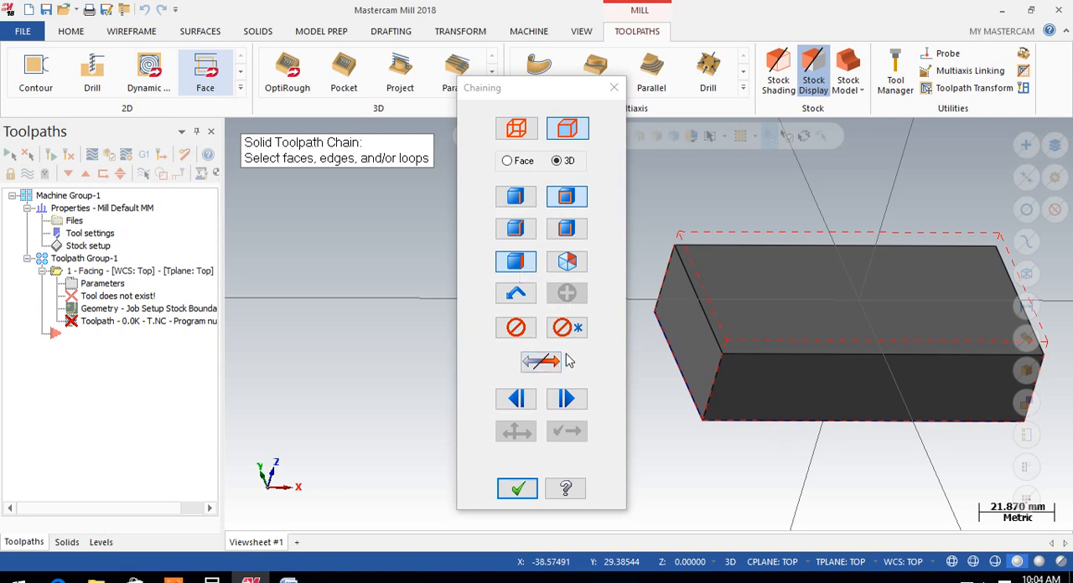
{"action": "middle_click_drag", "start_coordinate": [709, 317], "coordinate": [656, 275]}
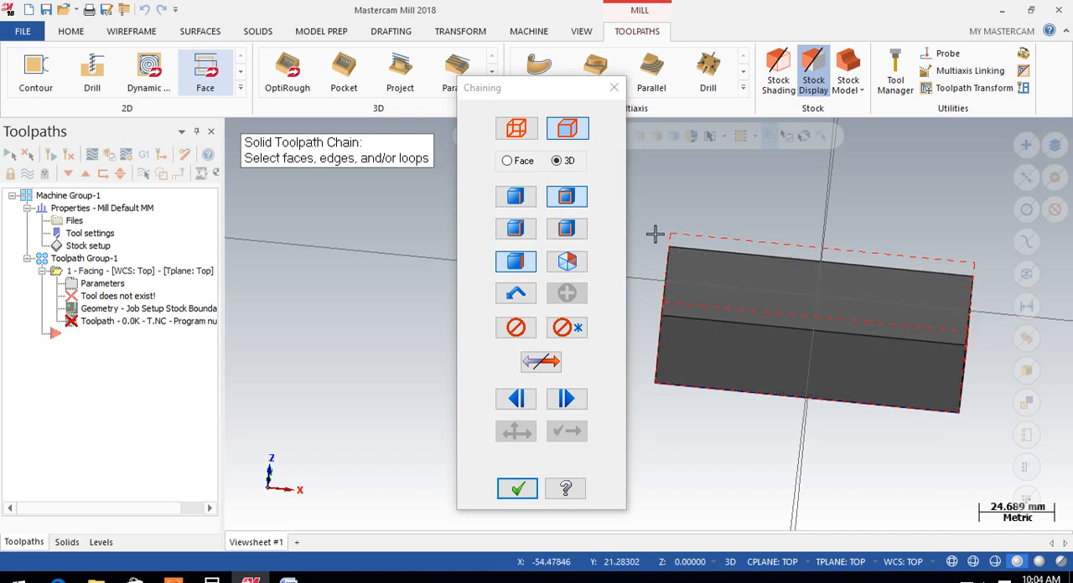
{"action": "left_click", "coordinate": [566, 201]}
{"action": "left_click", "coordinate": [744, 287]}
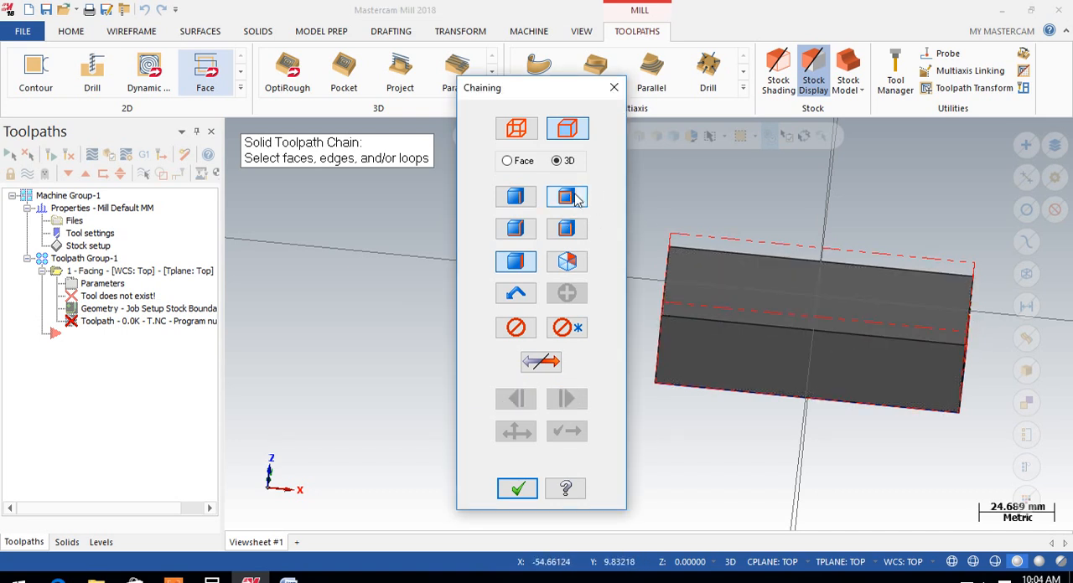
{"action": "left_click", "coordinate": [574, 195]}
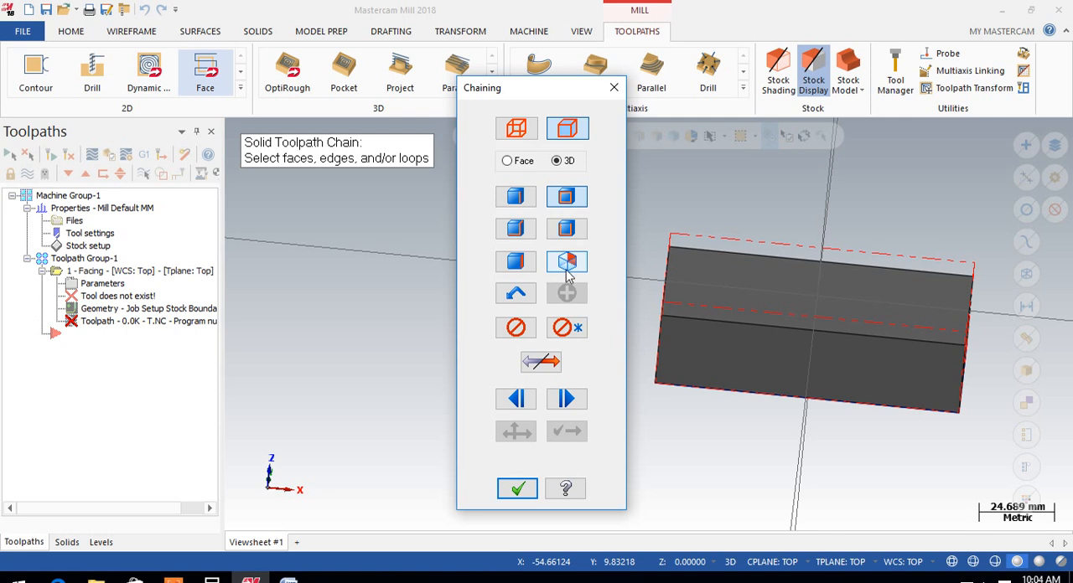
Chain the loop around the block's top face by picking its short edge and changing the reference face, and accept the chain
{"action": "left_click", "coordinate": [668, 278]}
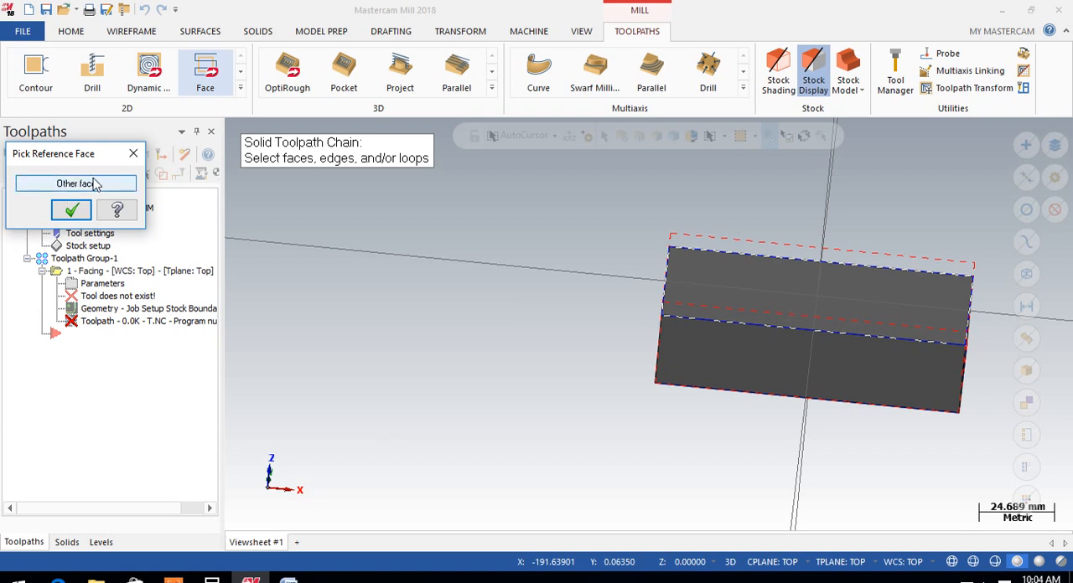
{"action": "left_click_drag", "start_coordinate": [71, 163], "coordinate": [323, 240]}
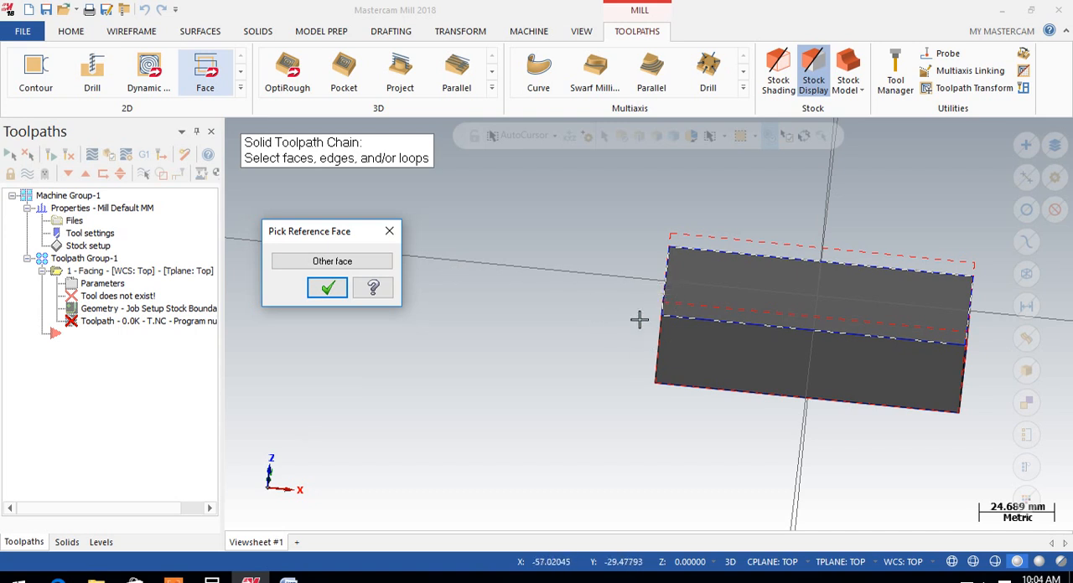
{"action": "left_click", "coordinate": [319, 262]}
{"action": "middle_click_drag", "start_coordinate": [599, 307], "coordinate": [668, 311]}
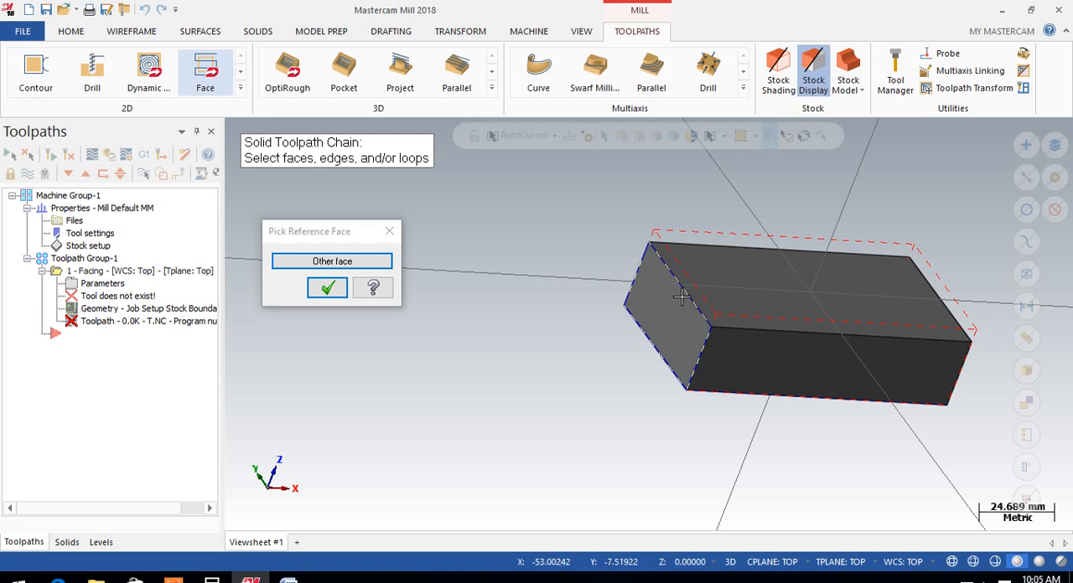
{"action": "left_click", "coordinate": [356, 264]}
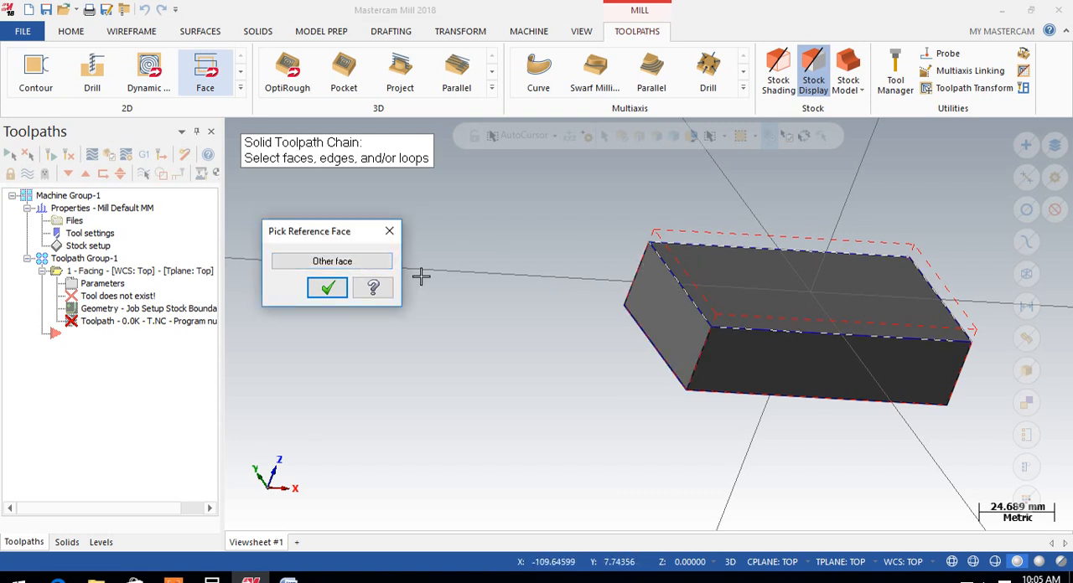
{"action": "left_click", "coordinate": [326, 288]}
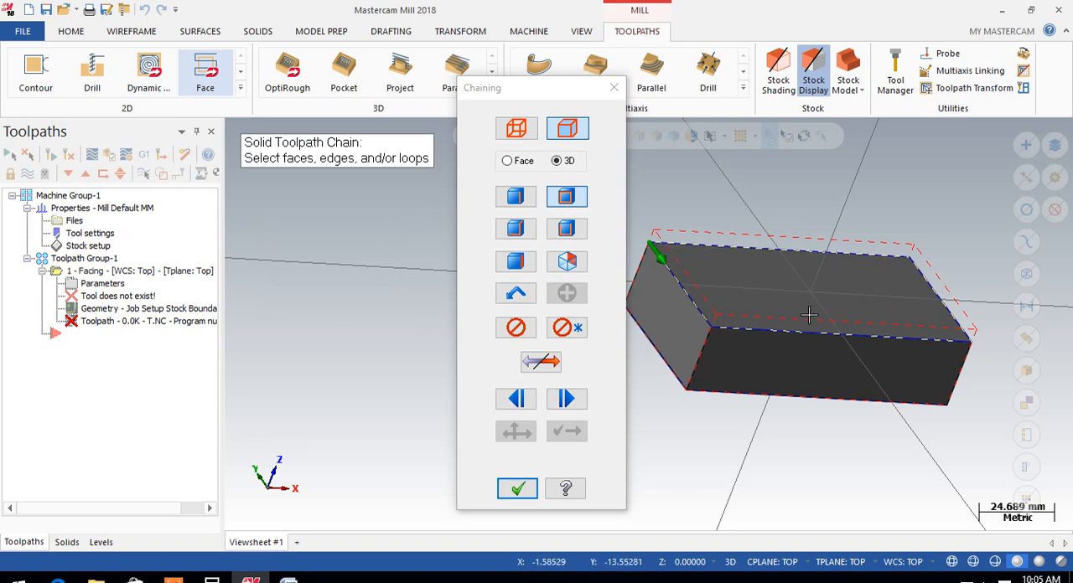
{"action": "left_click", "coordinate": [514, 491]}
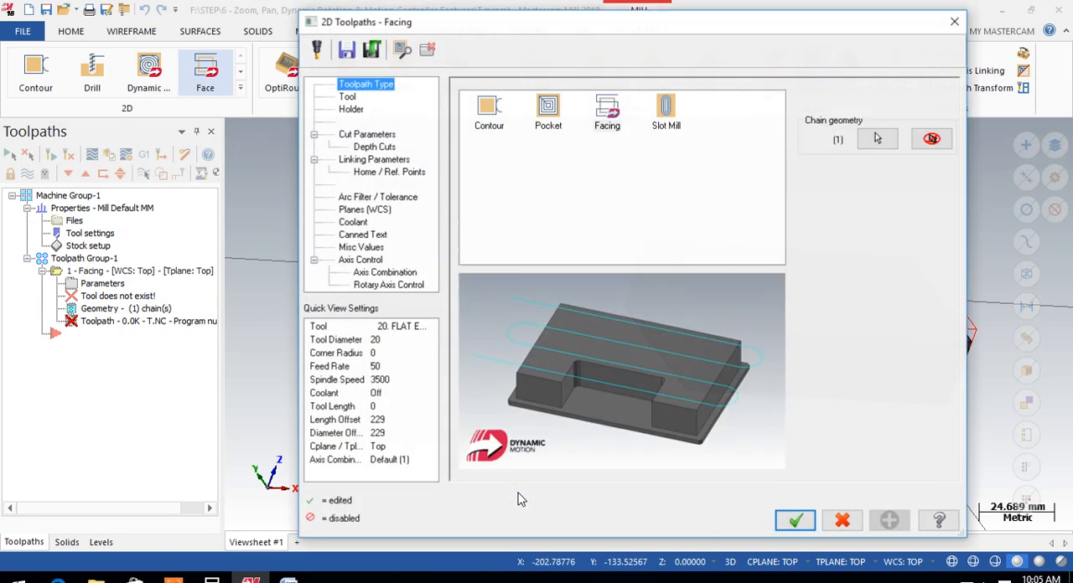
Review the solid chain's start point and direction in the Chain Manager, keeping Facing as the toolpath type
{"action": "left_click", "coordinate": [878, 138]}
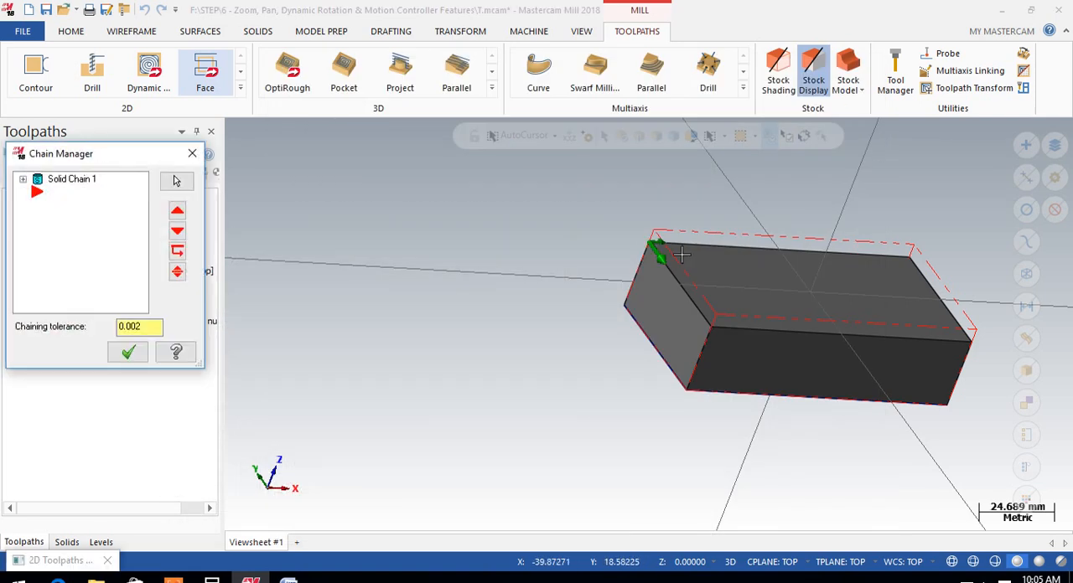
{"action": "scroll", "coordinate": [682, 254], "scroll_direction": "up", "scroll_amount": 3}
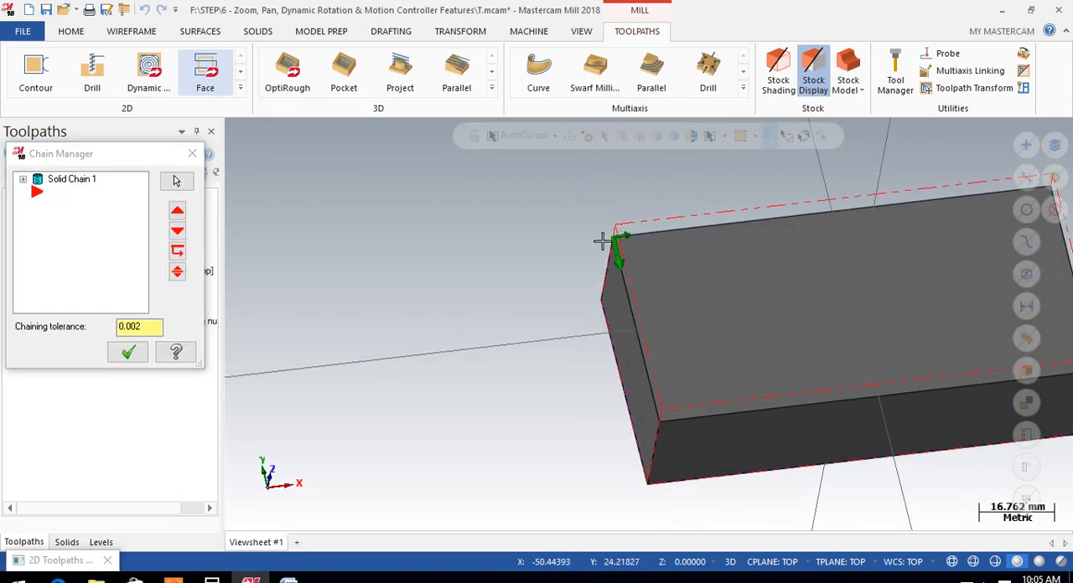
{"action": "left_click", "coordinate": [128, 352]}
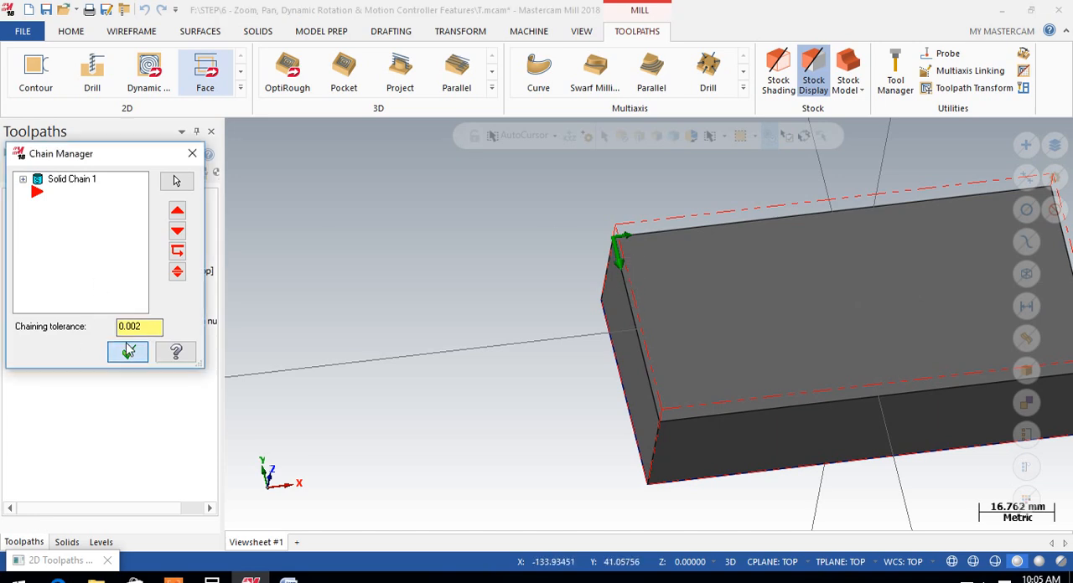
{"action": "left_click", "coordinate": [606, 119]}
Open the tool list filter in the facing tool settings and limit the tool types to Face mill only
{"action": "left_click", "coordinate": [348, 109]}
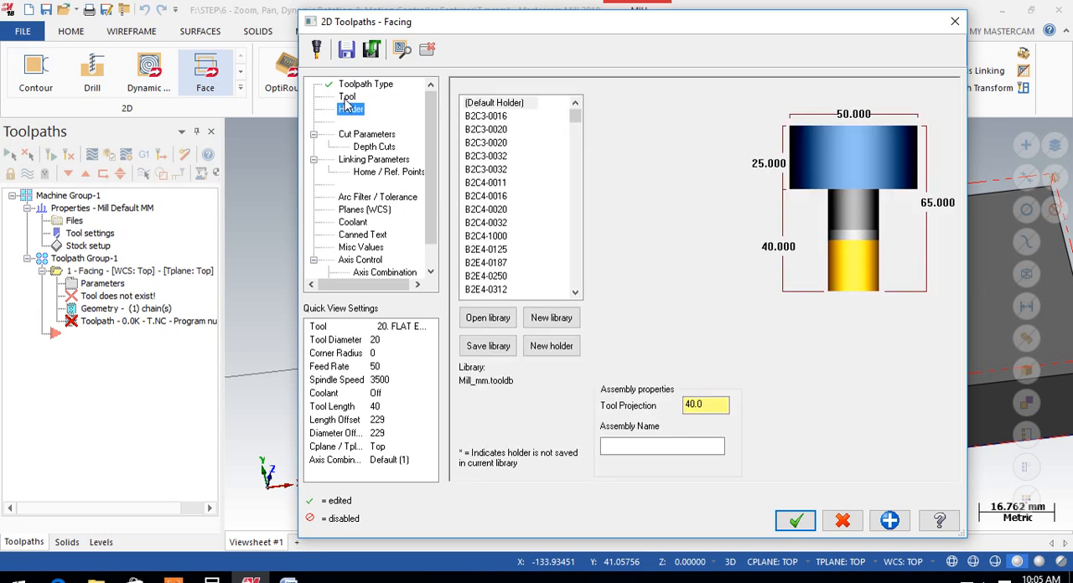
{"action": "left_click", "coordinate": [347, 98]}
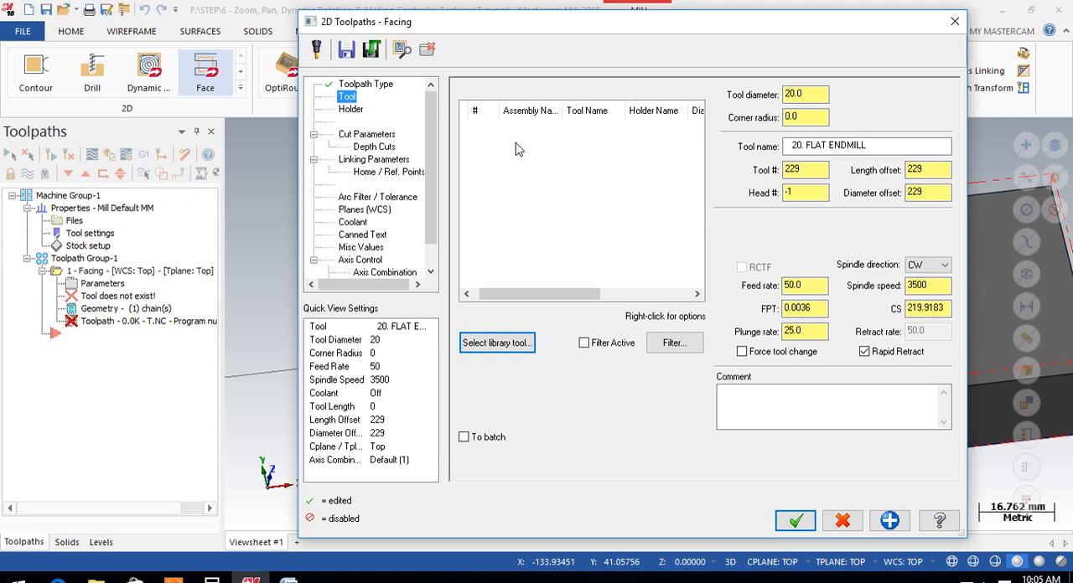
{"action": "left_click", "coordinate": [664, 345]}
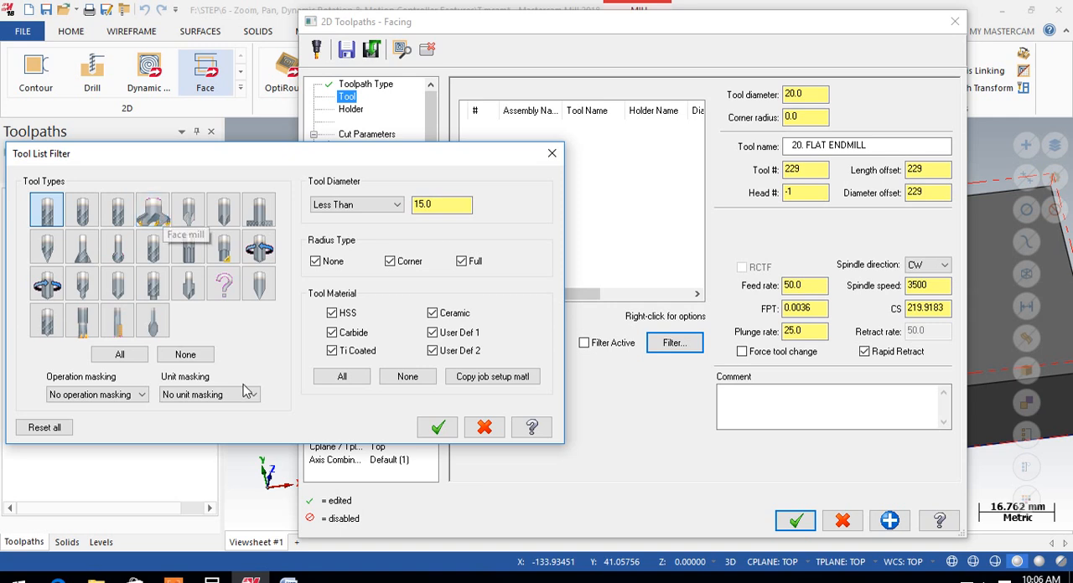
{"action": "left_click", "coordinate": [117, 246]}
{"action": "left_click", "coordinate": [152, 245]}
{"action": "left_click", "coordinate": [188, 210]}
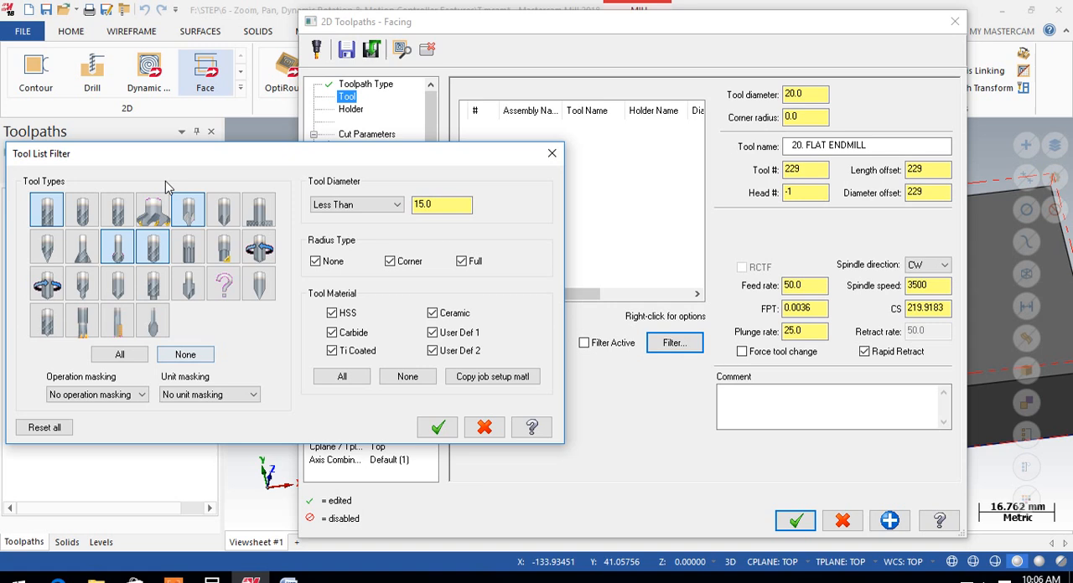
{"action": "left_click", "coordinate": [188, 354]}
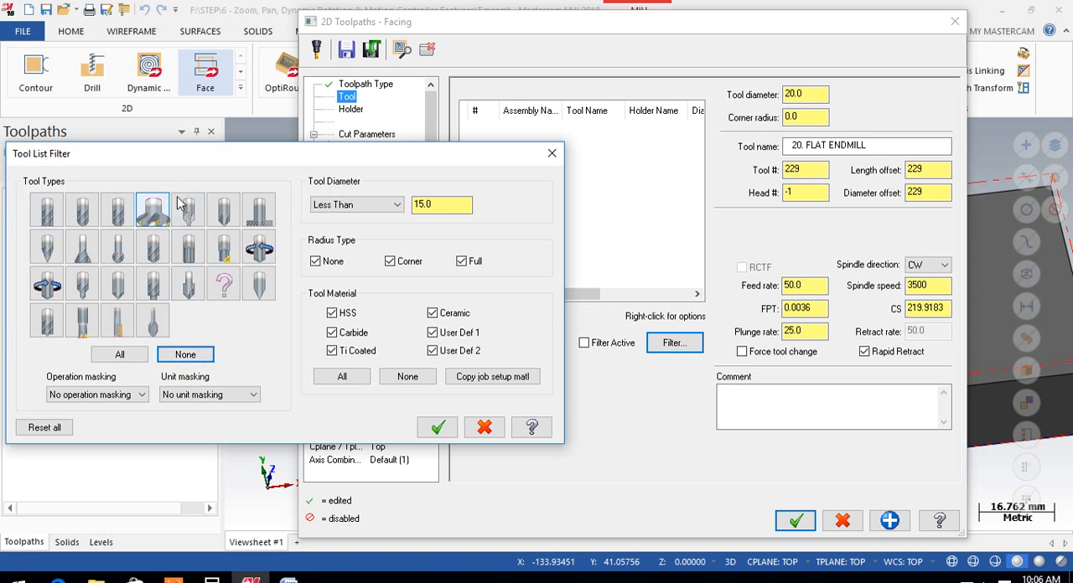
{"action": "left_click", "coordinate": [153, 214]}
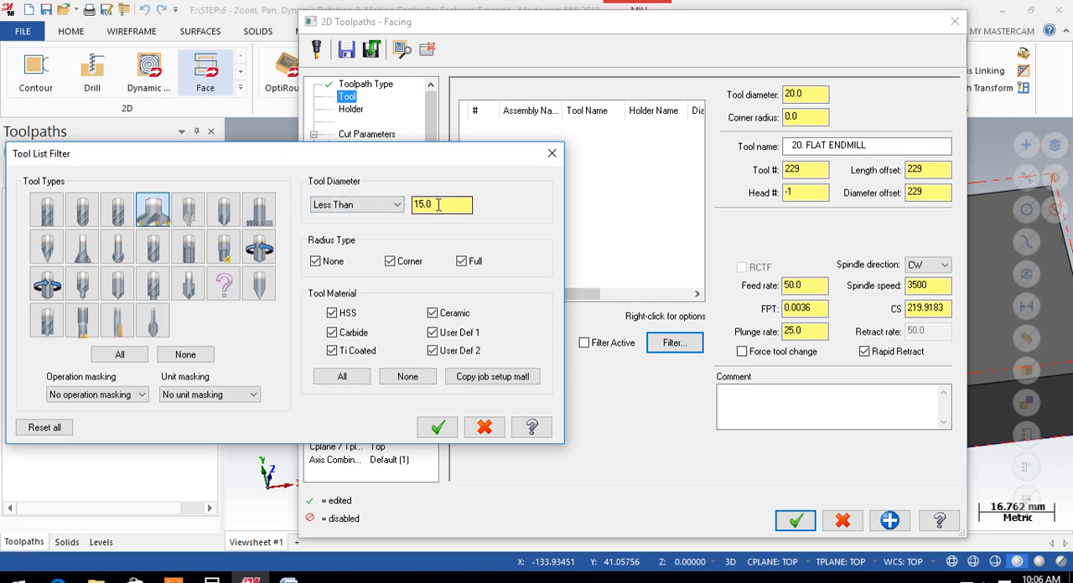
Set the filter's tool diameter condition to Equal 20.0 and apply the filter
{"action": "left_click", "coordinate": [390, 205]}
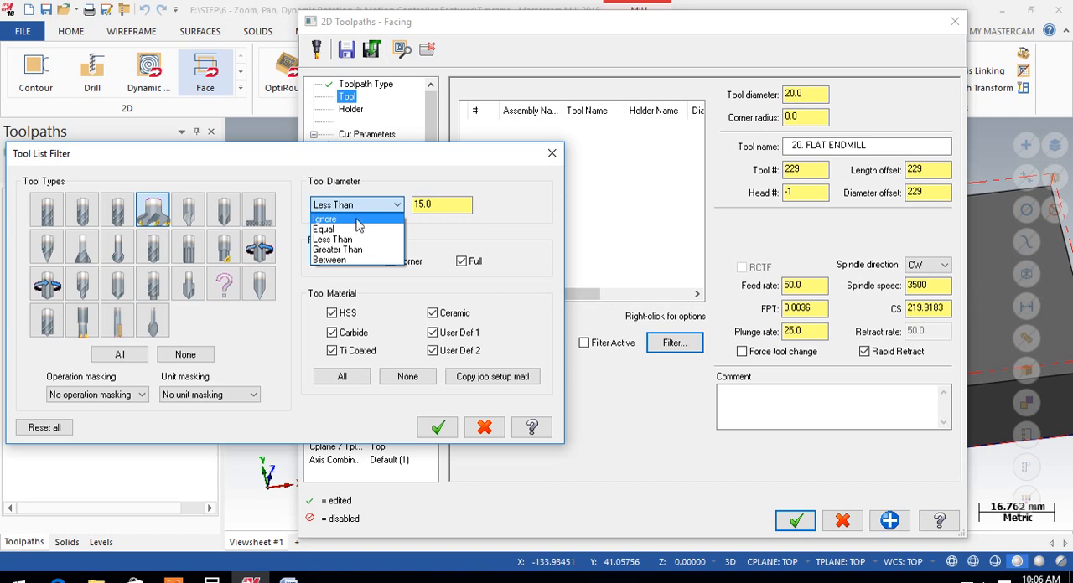
{"action": "left_click", "coordinate": [323, 229]}
{"action": "left_click", "coordinate": [439, 205]}
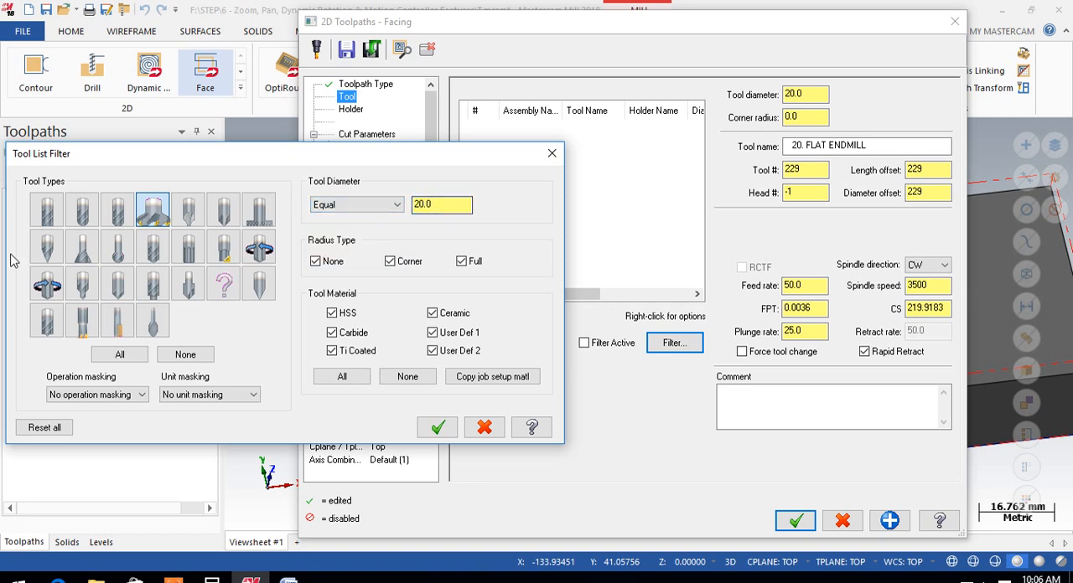
{"action": "left_click", "coordinate": [438, 428]}
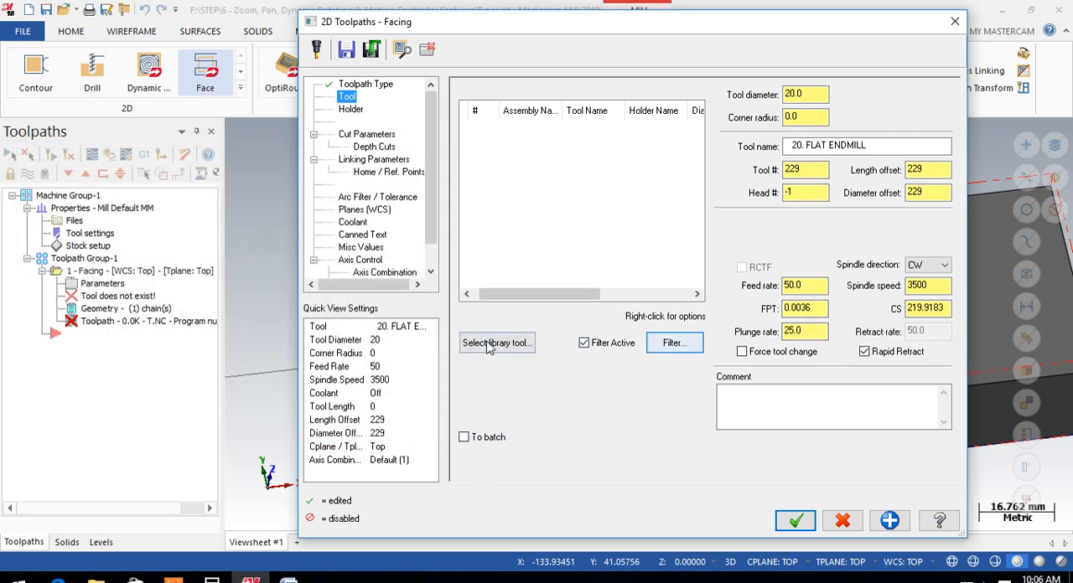
Look for a matching face mill in the Mill_mm library using the Tools, Assemblies and Both display modes, and recheck the filter
{"action": "left_click", "coordinate": [489, 346]}
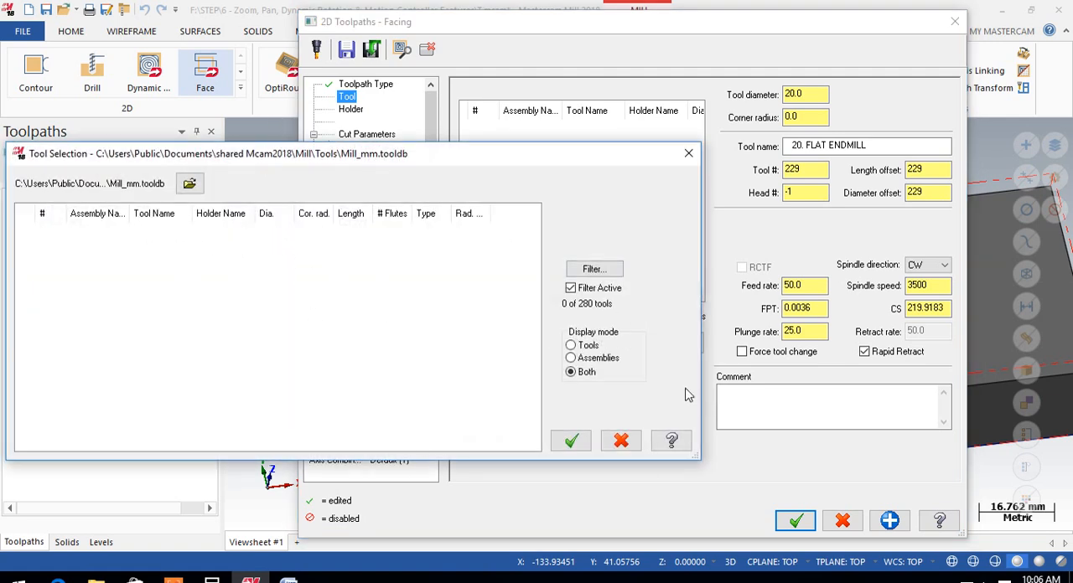
{"action": "left_click", "coordinate": [578, 345]}
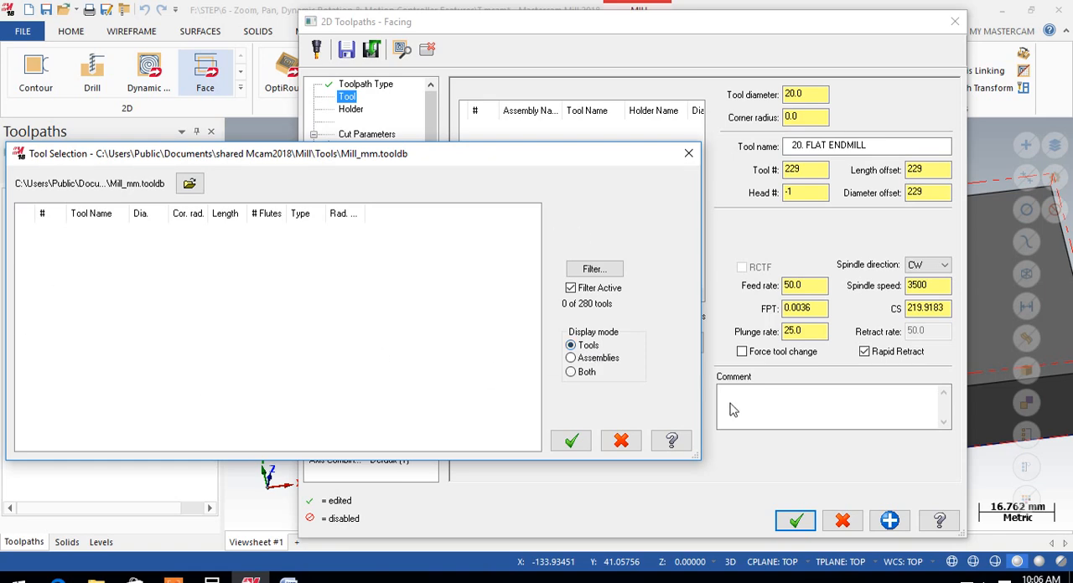
{"action": "left_click", "coordinate": [571, 358]}
{"action": "left_click", "coordinate": [571, 372]}
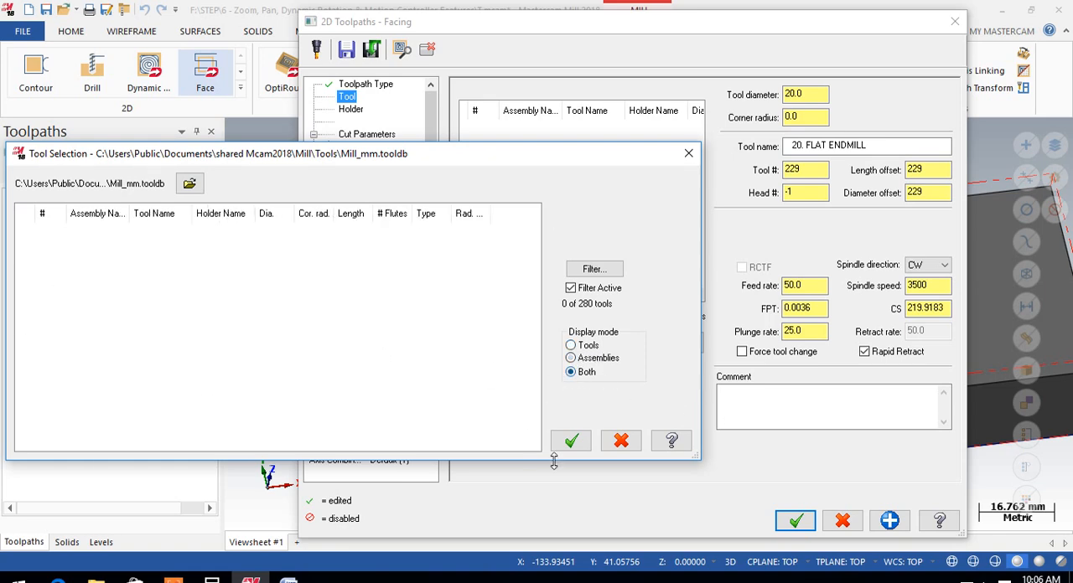
{"action": "left_click", "coordinate": [586, 442]}
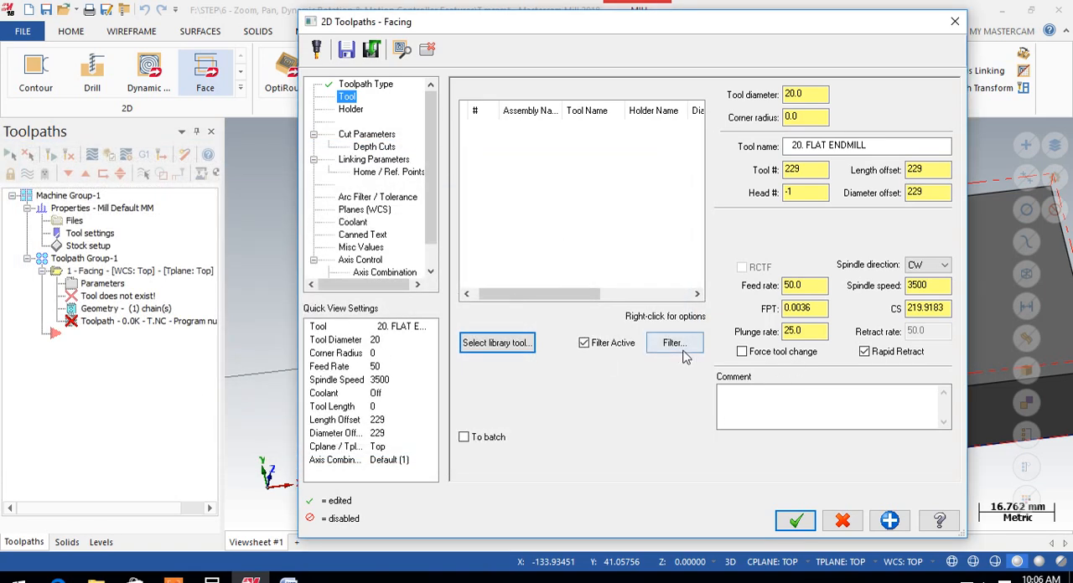
{"action": "left_click", "coordinate": [678, 344]}
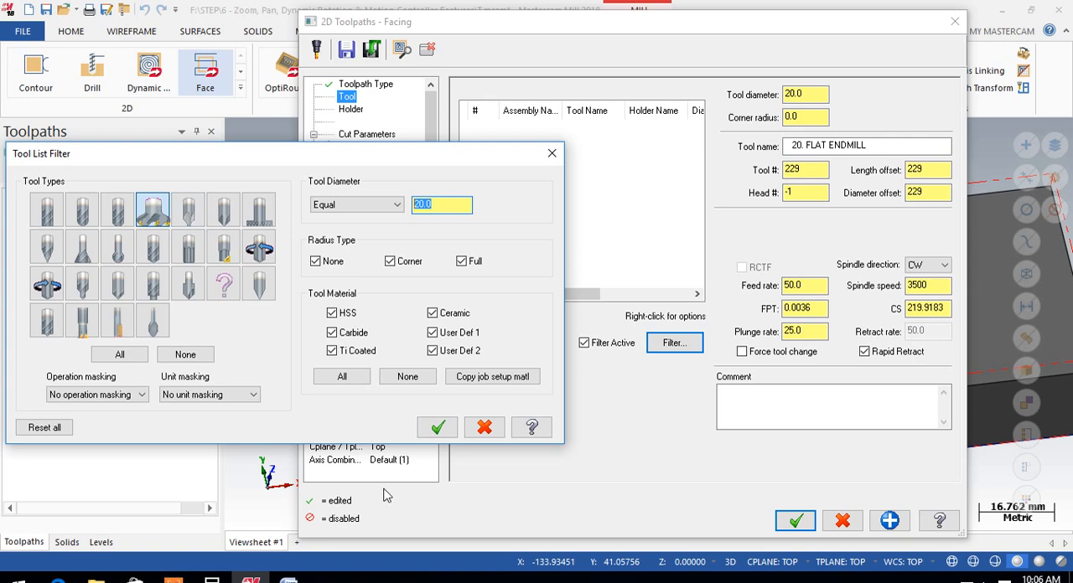
{"action": "left_click", "coordinate": [507, 343]}
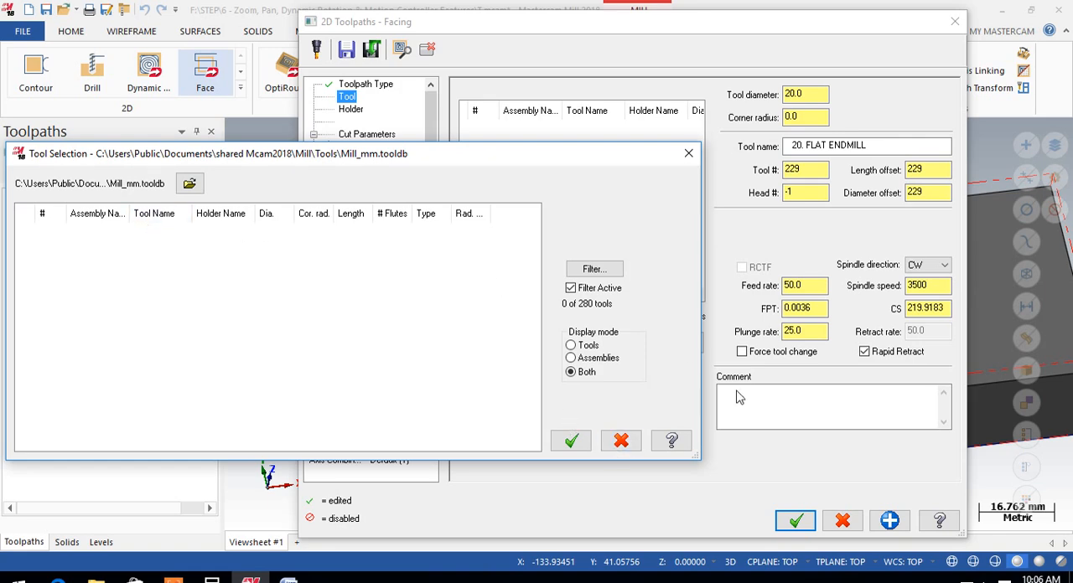
{"action": "left_click", "coordinate": [573, 439]}
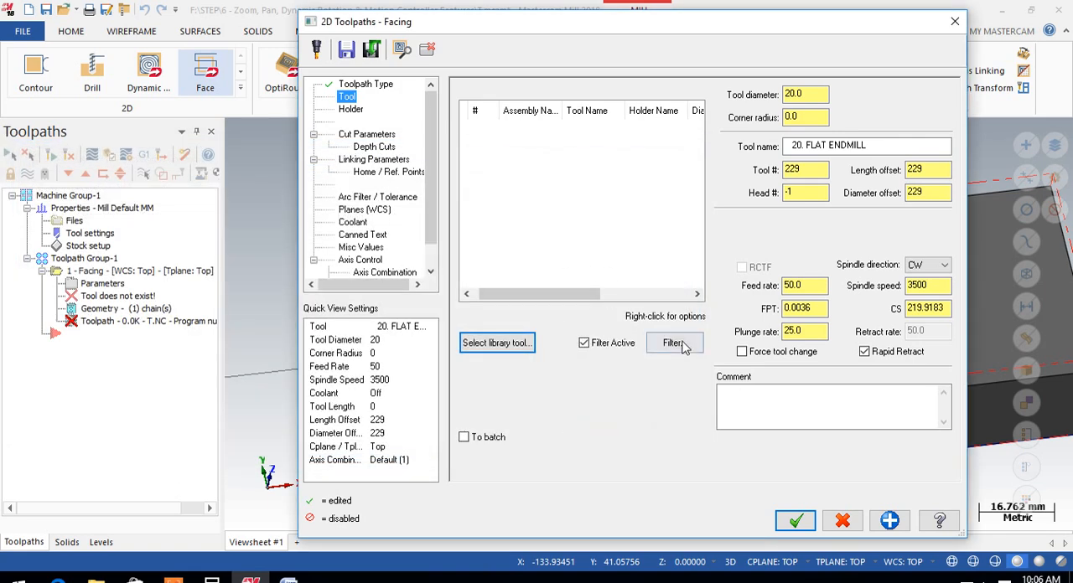
Start creating a new tool for the facing operation and choose Face Mill as its type
{"action": "right_click", "coordinate": [515, 146]}
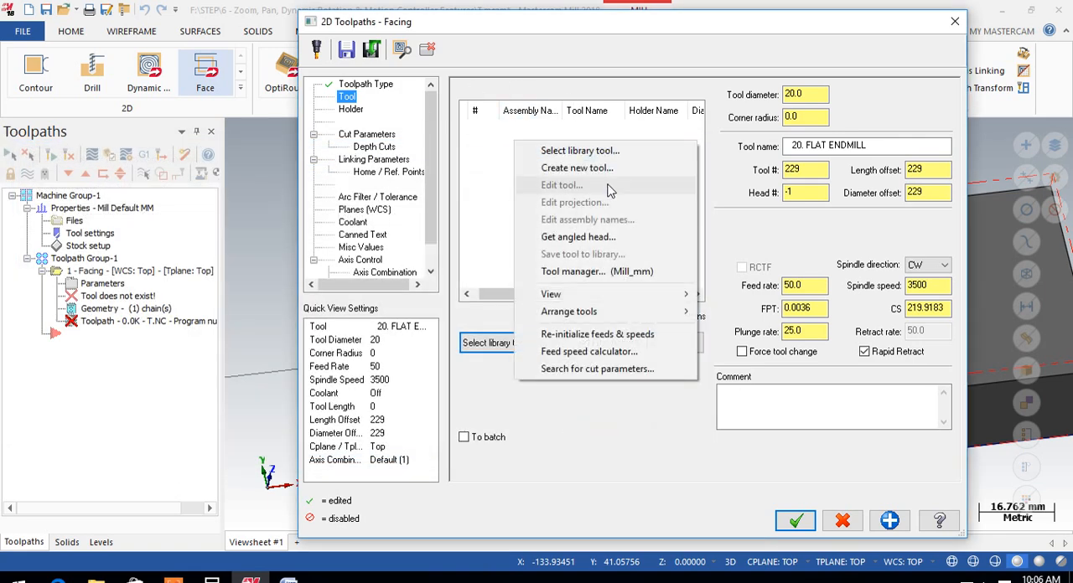
{"action": "left_click", "coordinate": [568, 168]}
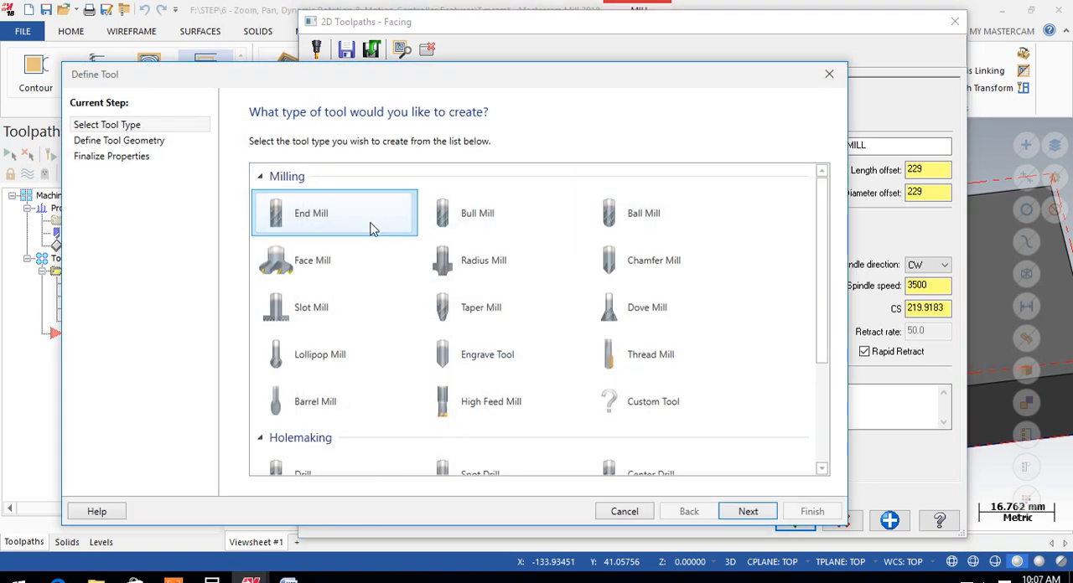
{"action": "left_click", "coordinate": [283, 266]}
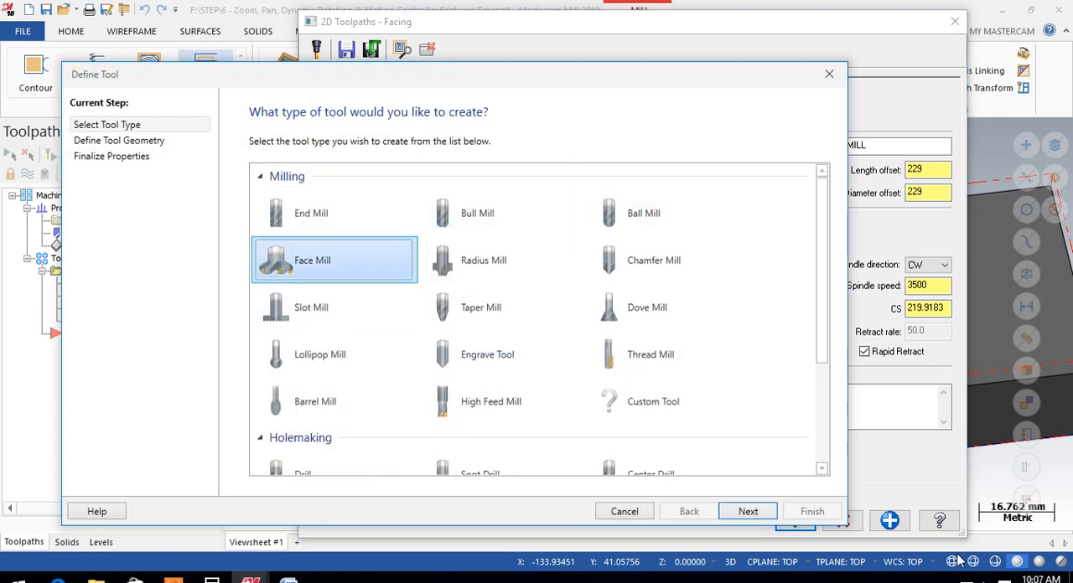
Proceed to the new face mill's geometry definition and set its cutting diameter to 20
{"action": "left_click", "coordinate": [749, 511]}
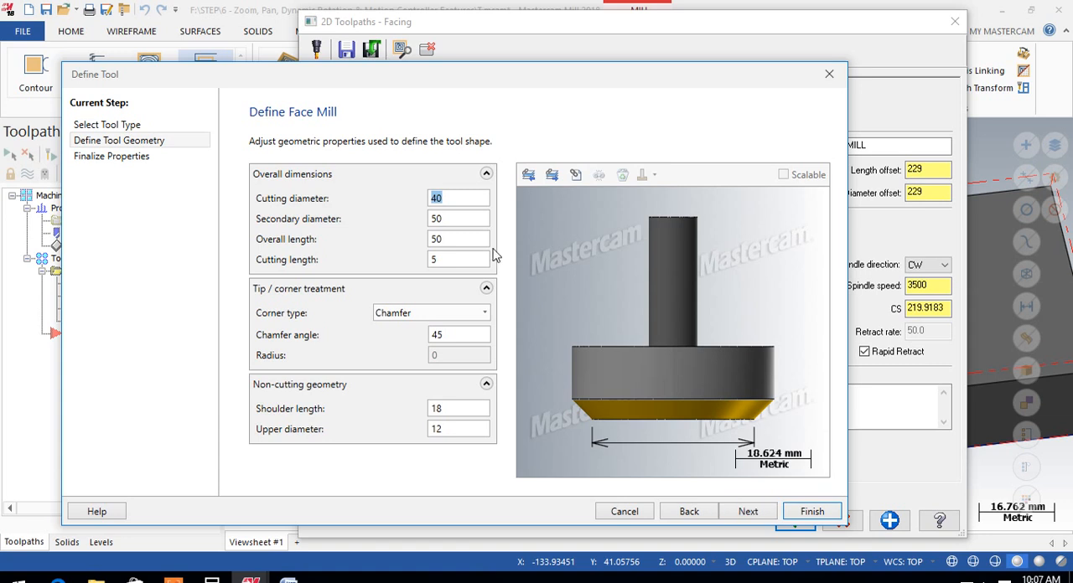
{"action": "left_click", "coordinate": [437, 197]}
{"action": "double_click", "coordinate": [436, 197]}
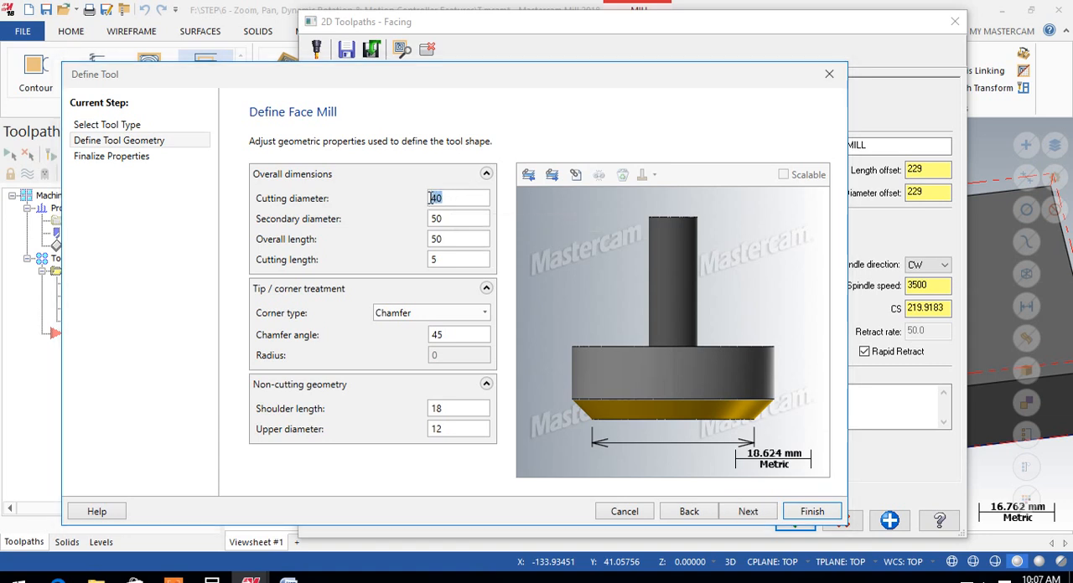
{"action": "type", "text": "20"}
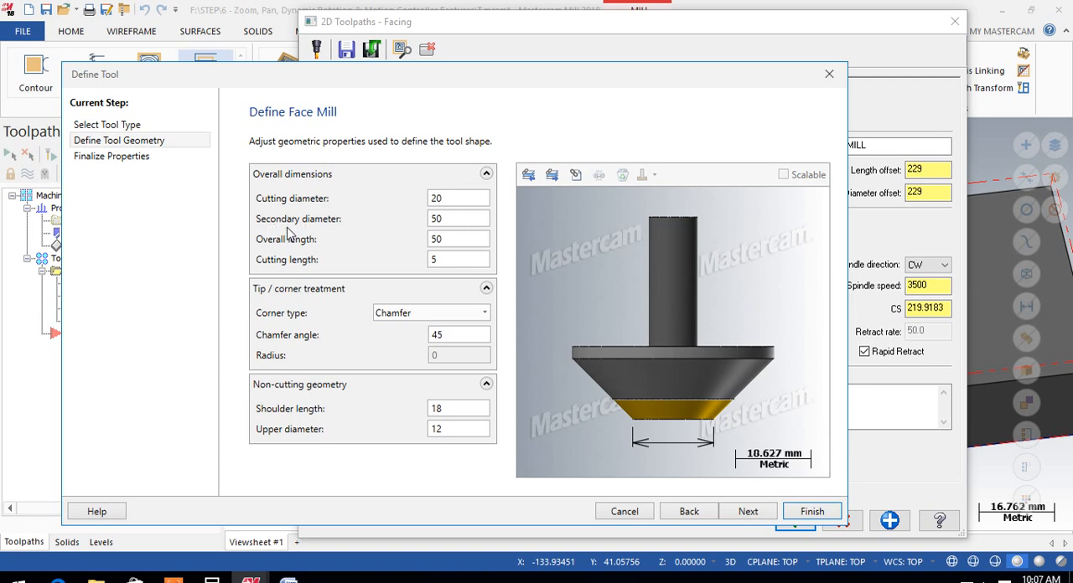
Set the face mill's secondary diameter to 25 and check its overall and cutting length dimensions in the preview
{"action": "double_click", "coordinate": [454, 220]}
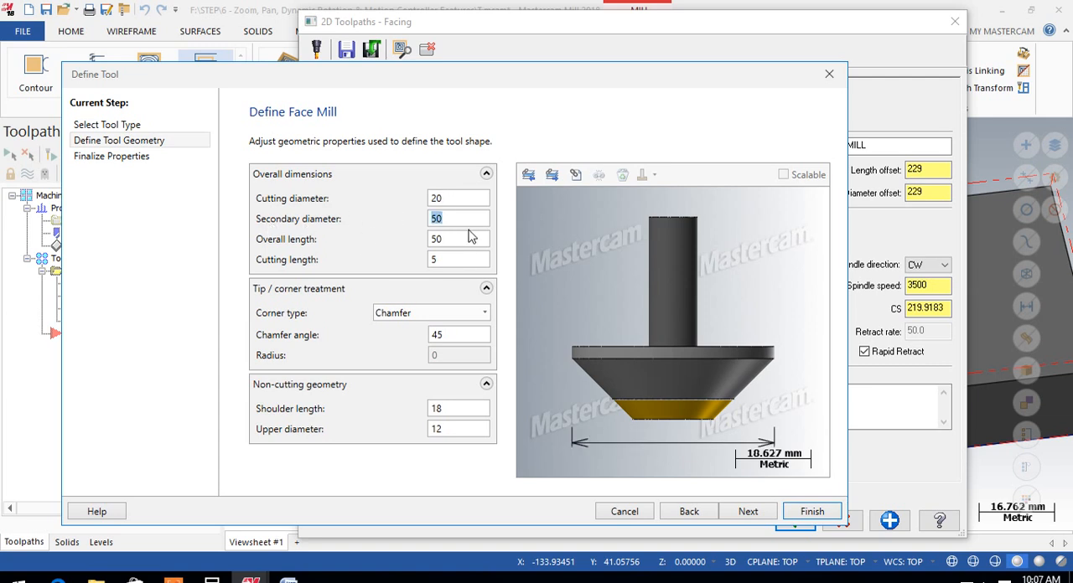
{"action": "double_click", "coordinate": [437, 198]}
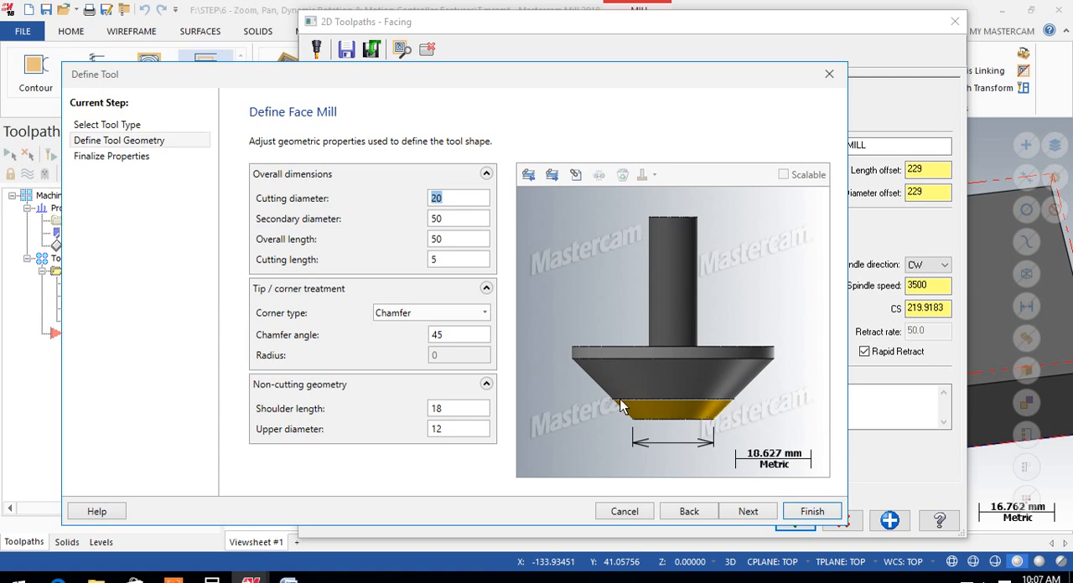
{"action": "left_click", "coordinate": [449, 218]}
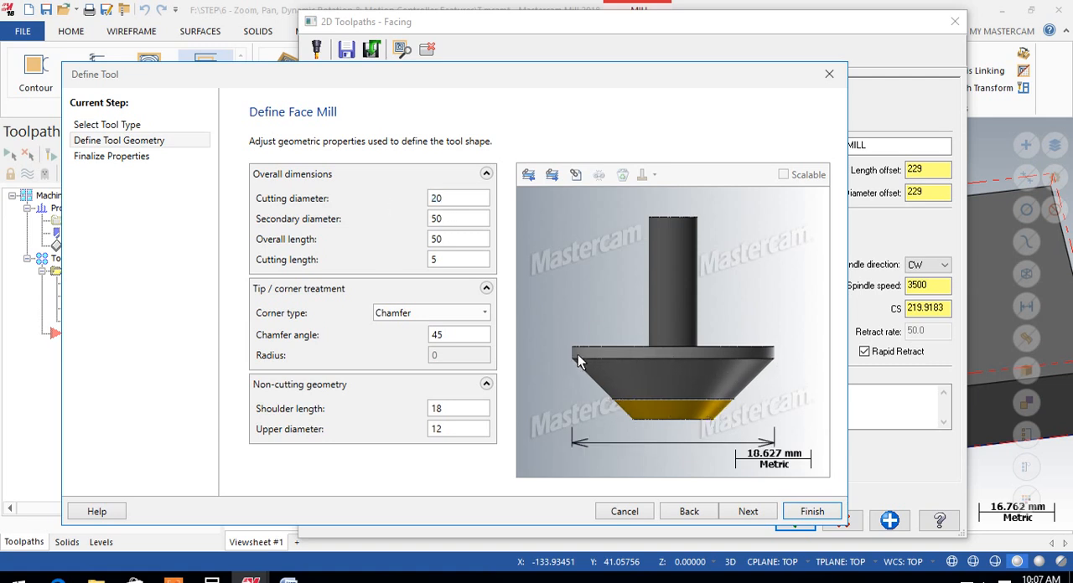
{"action": "double_click", "coordinate": [451, 218]}
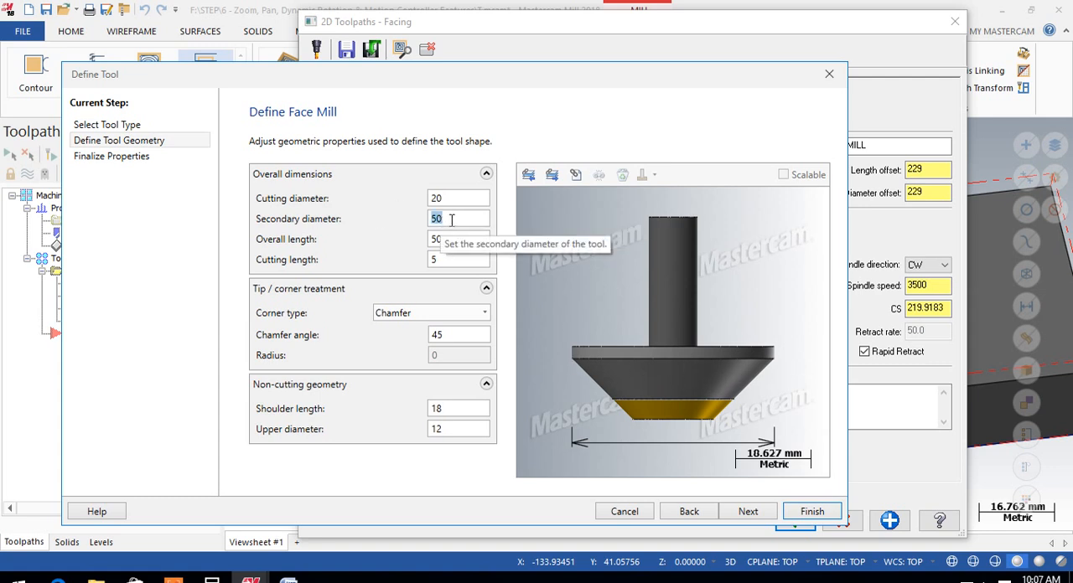
{"action": "type", "text": "25"}
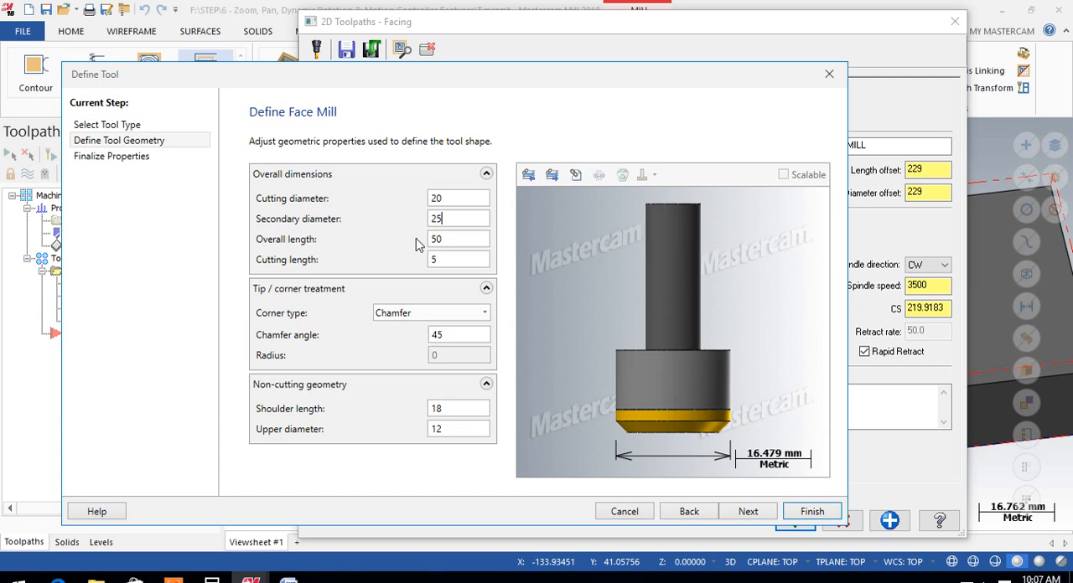
{"action": "left_click", "coordinate": [456, 239]}
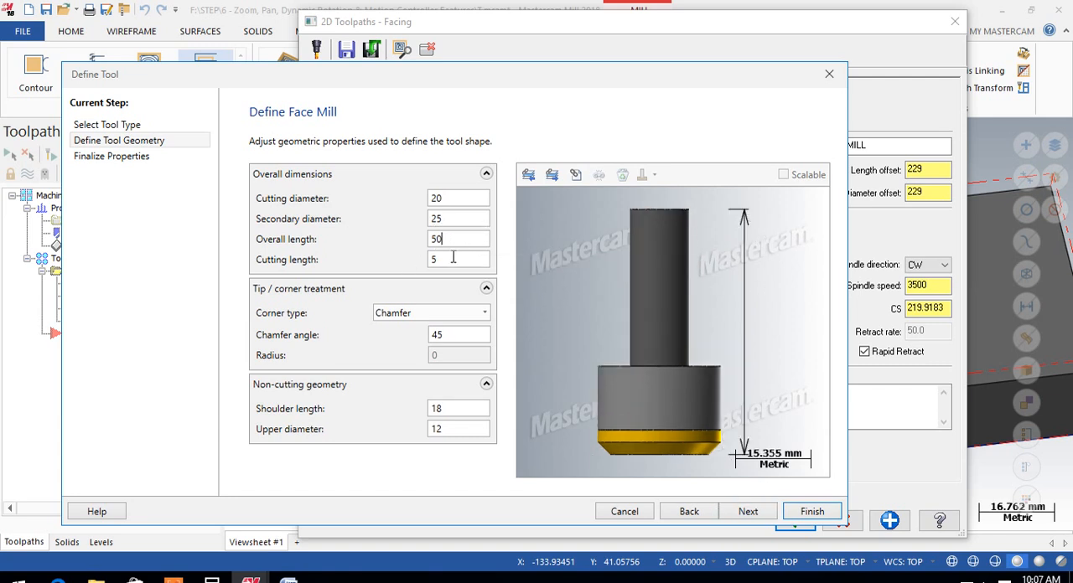
{"action": "left_click", "coordinate": [450, 262]}
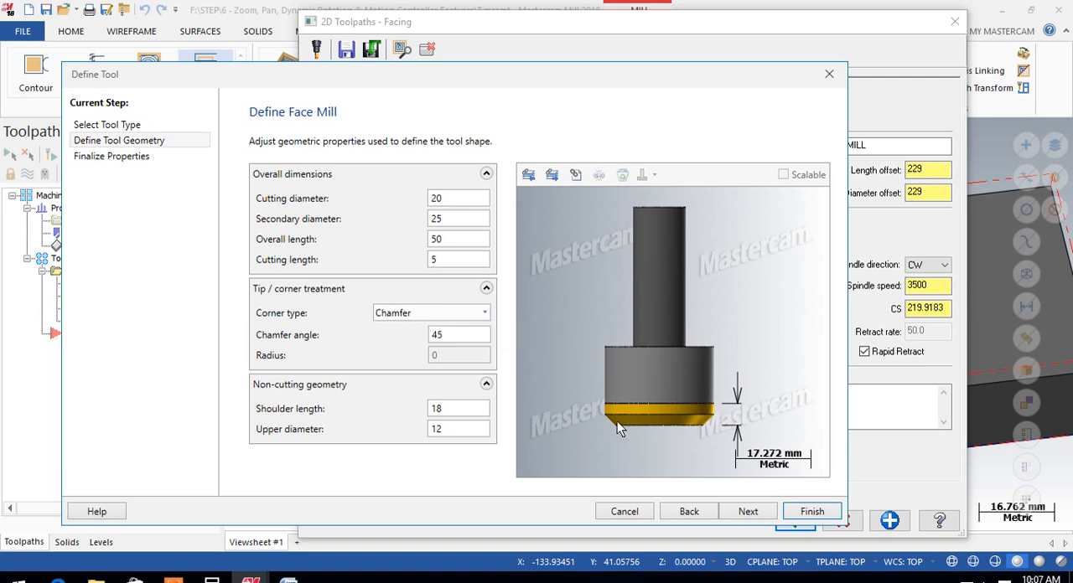
Try the Corner Radius treatment on the face mill, and settle on Full Radius as its corner type
{"action": "left_click", "coordinate": [485, 312]}
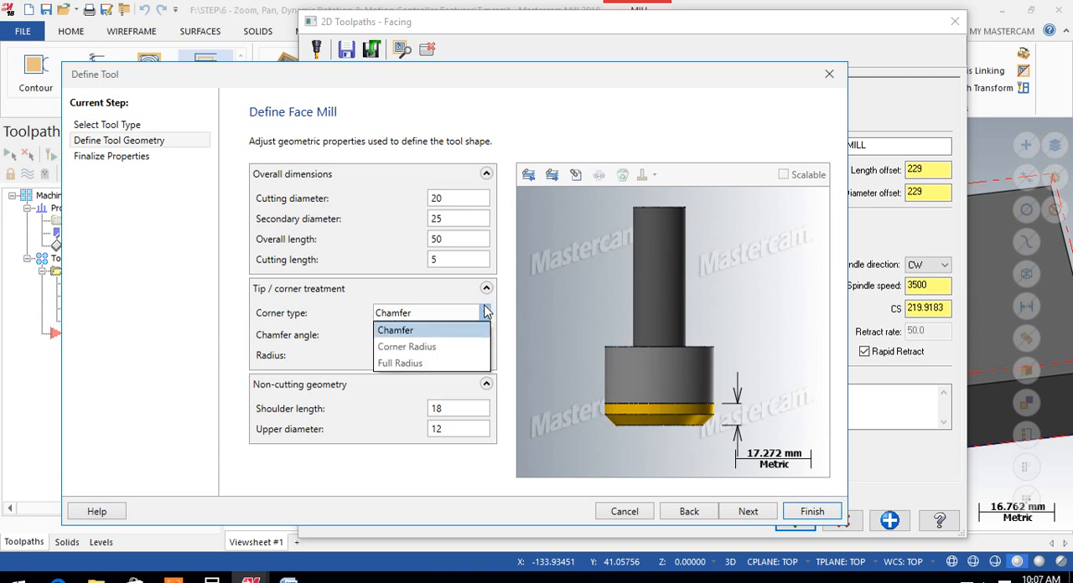
{"action": "left_click", "coordinate": [435, 350]}
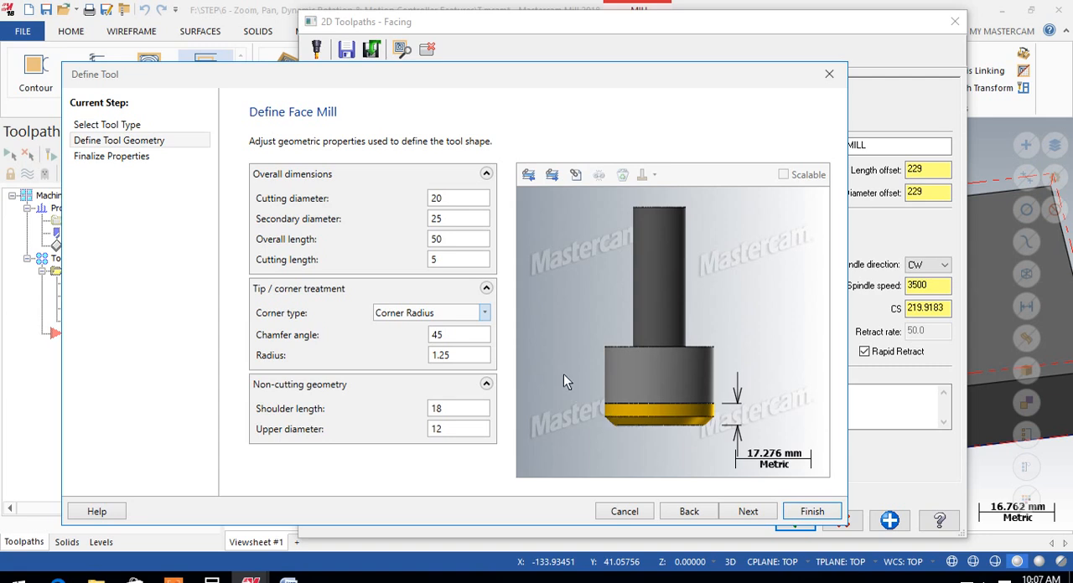
{"action": "left_click", "coordinate": [484, 312]}
{"action": "left_click", "coordinate": [411, 364]}
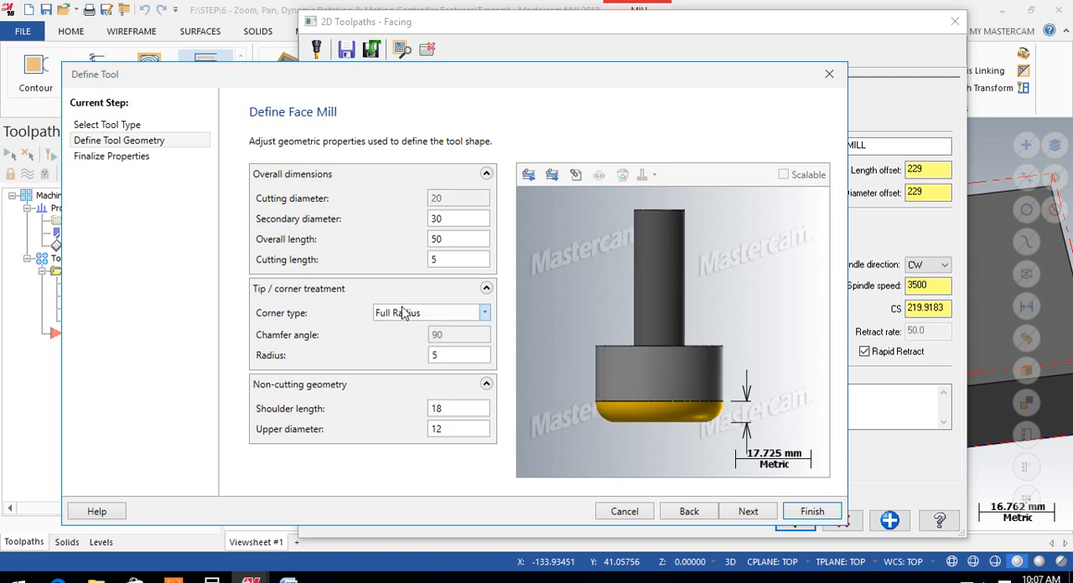
{"action": "left_click", "coordinate": [448, 358]}
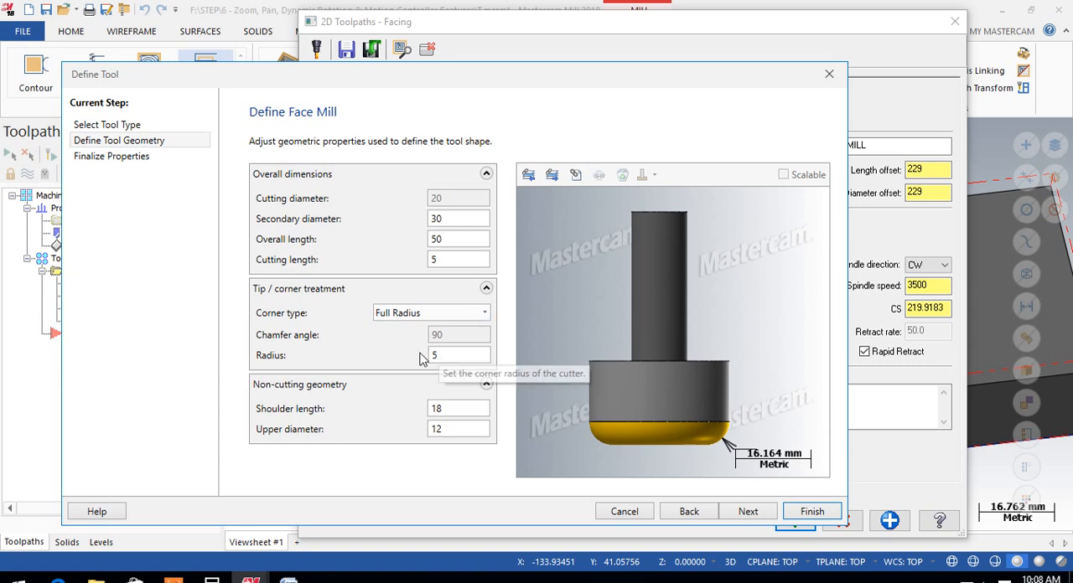
{"action": "double_click", "coordinate": [446, 357]}
{"action": "left_click", "coordinate": [445, 360]}
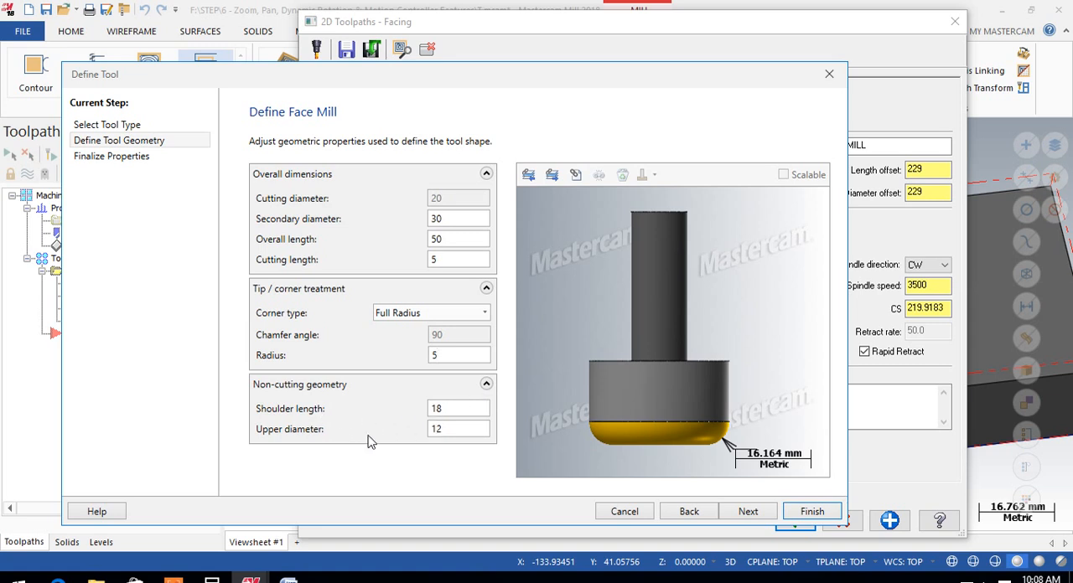
Check the shoulder length, set the face mill's upper diameter to 18, and finish the tool definition
{"action": "left_click", "coordinate": [464, 409]}
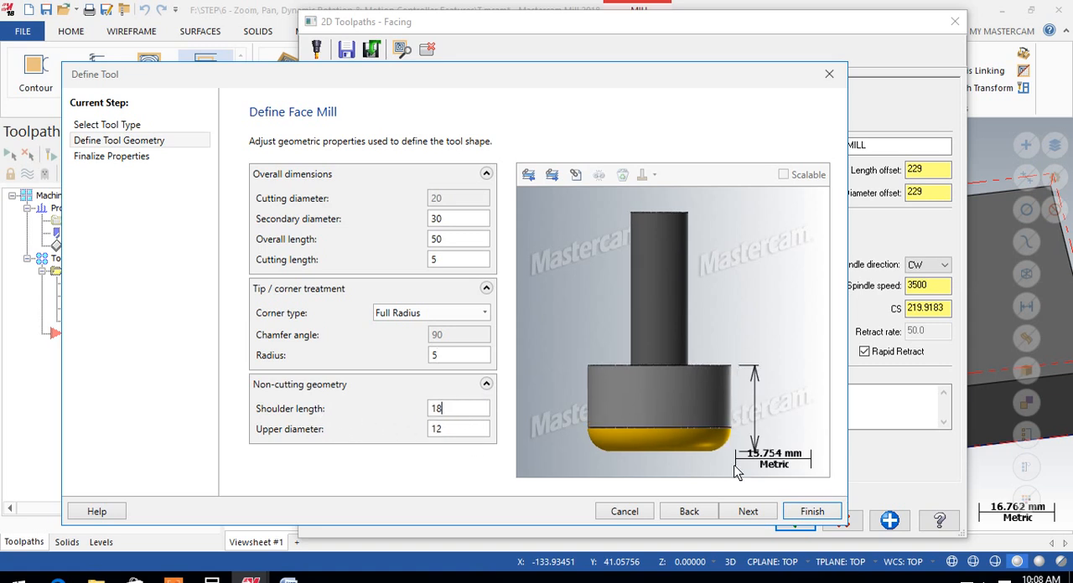
{"action": "left_click", "coordinate": [466, 431]}
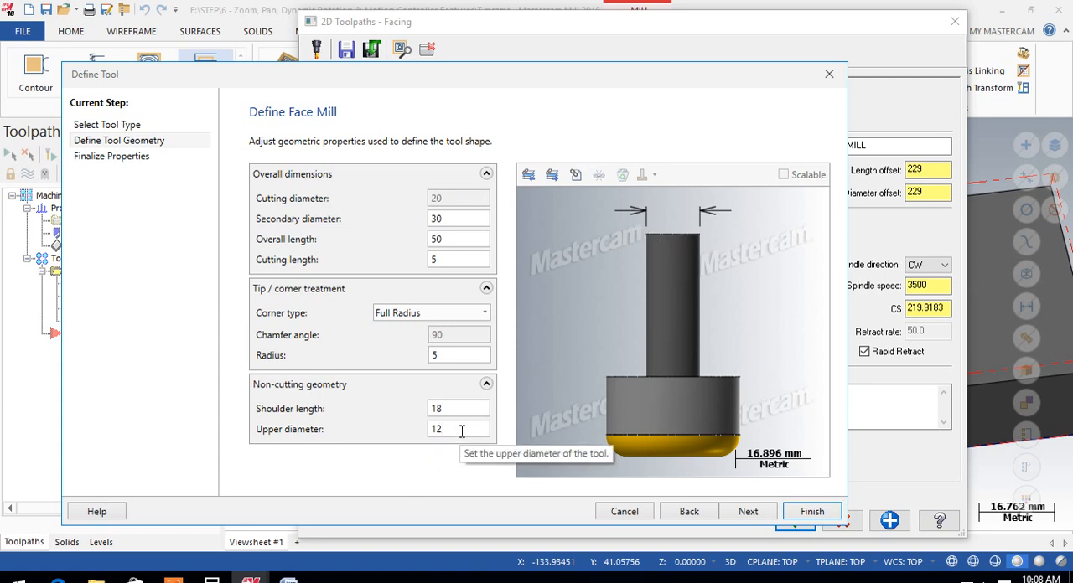
{"action": "type", "text": "16"}
{"action": "key", "text": "BackSpace"}
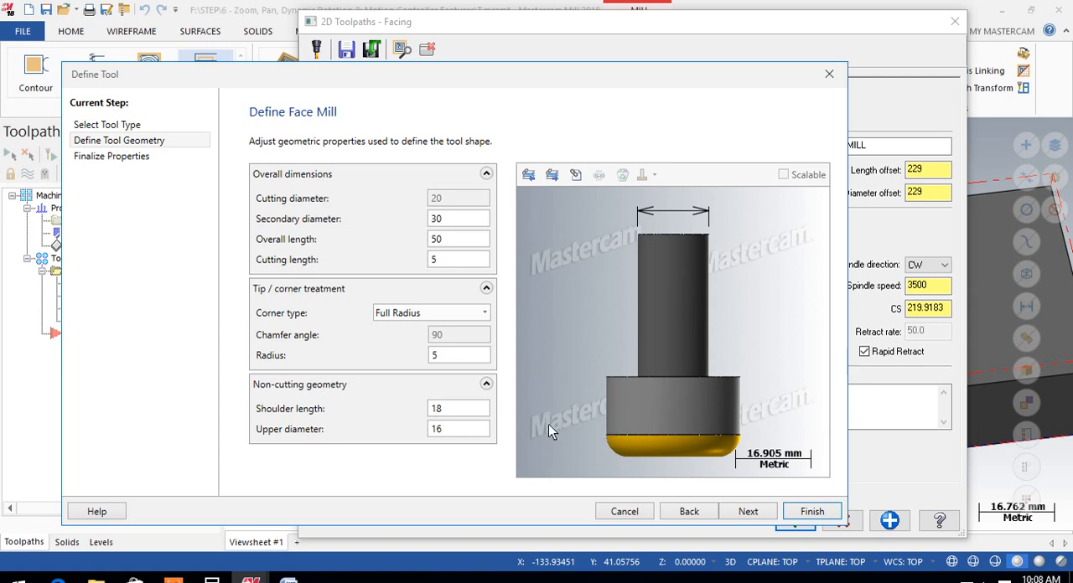
{"action": "left_click_drag", "start_coordinate": [449, 426], "coordinate": [423, 430]}
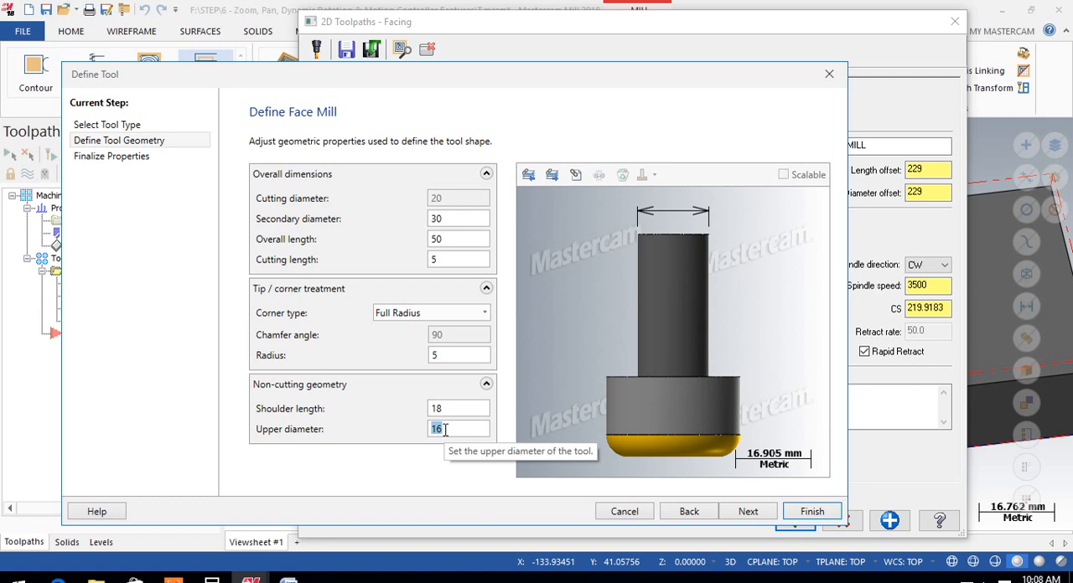
{"action": "type", "text": "18"}
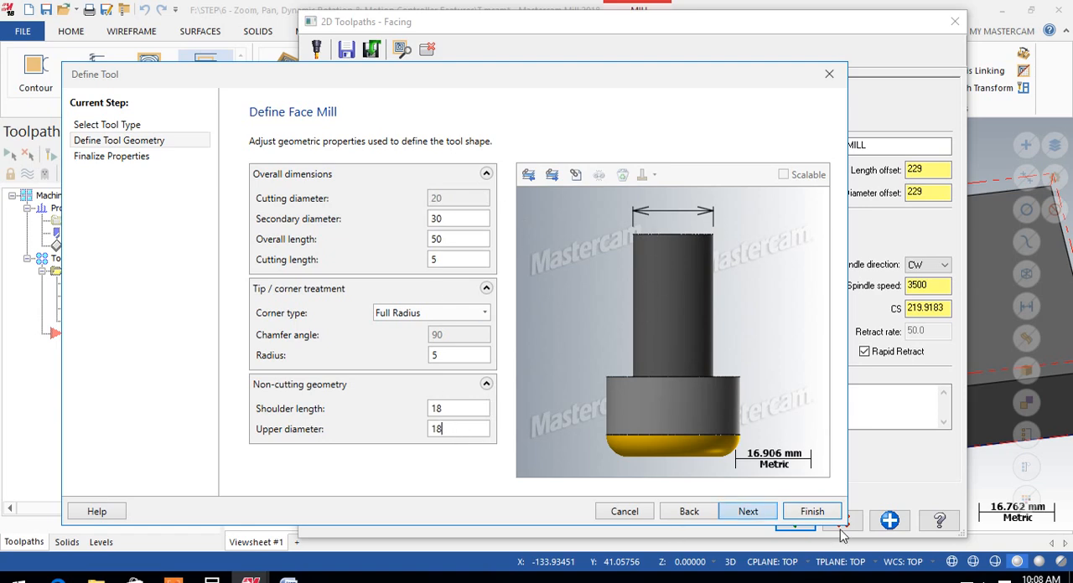
{"action": "left_click", "coordinate": [810, 511]}
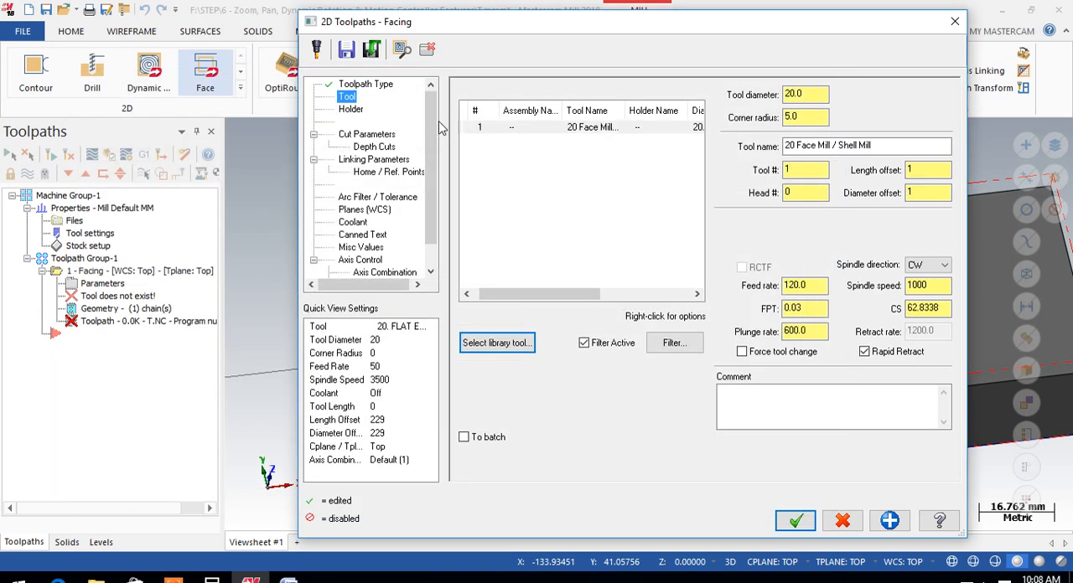
Select the new 20 Face Mill for the facing operation and set its corner radius to 0.8
{"action": "left_click", "coordinate": [573, 130]}
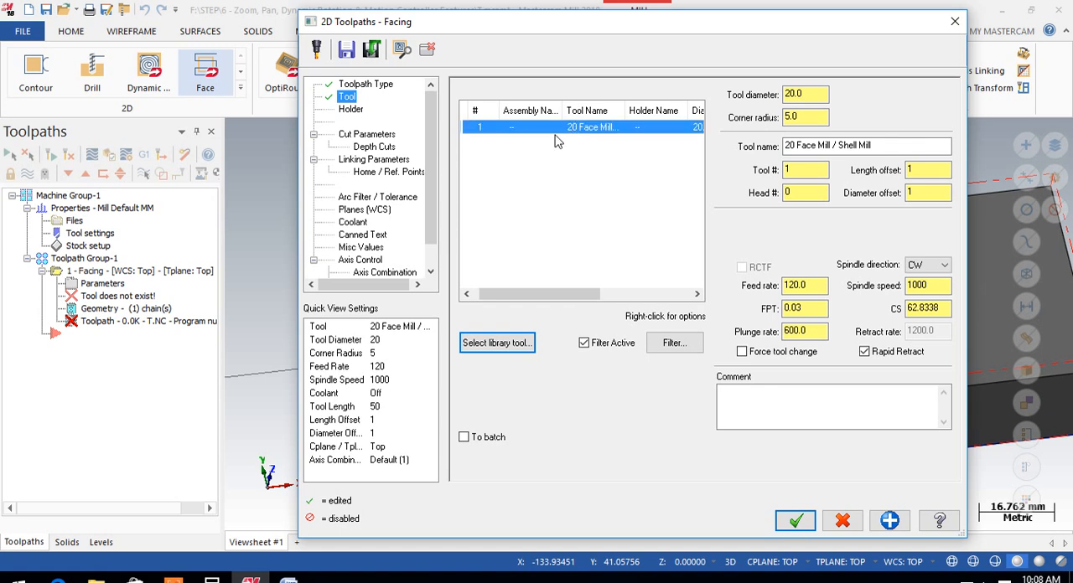
{"action": "left_click_drag", "start_coordinate": [818, 94], "coordinate": [775, 118]}
{"action": "left_click", "coordinate": [816, 121]}
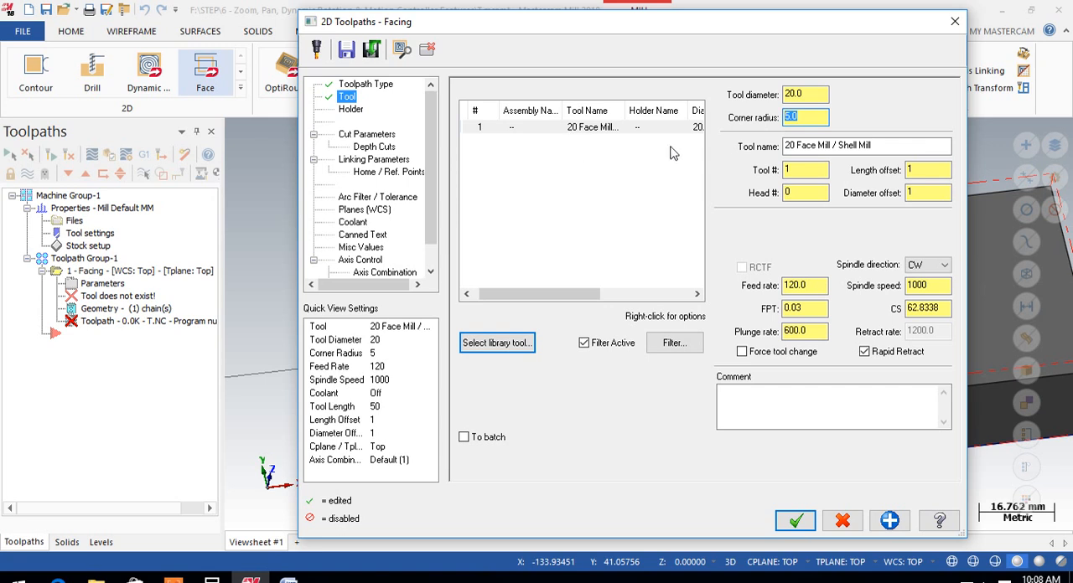
{"action": "type", "text": "0.8"}
{"action": "key", "text": "Return"}
{"action": "left_click", "coordinate": [802, 124]}
{"action": "double_click", "coordinate": [775, 170]}
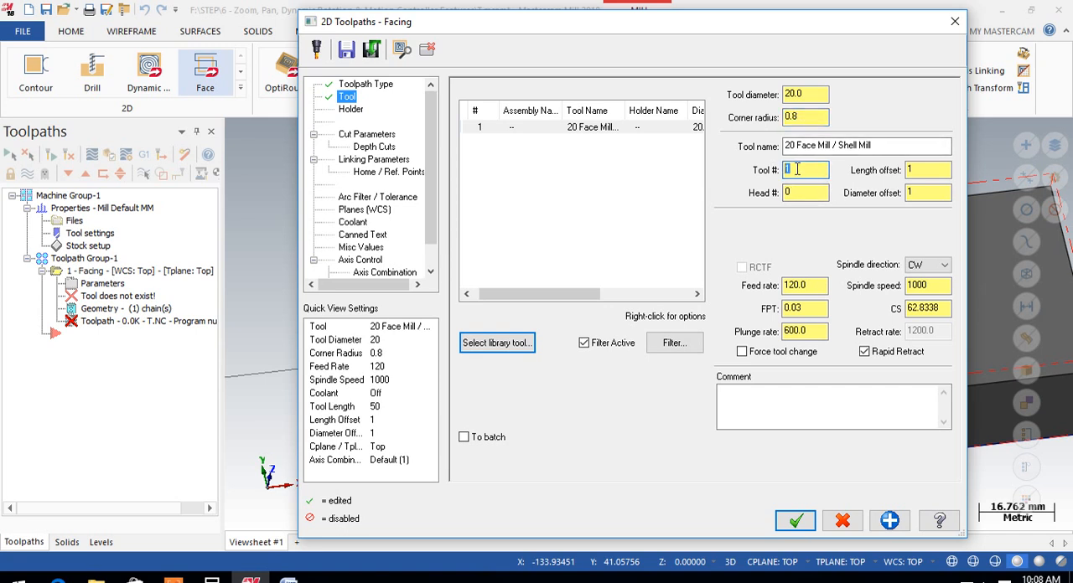
{"action": "left_click", "coordinate": [927, 193]}
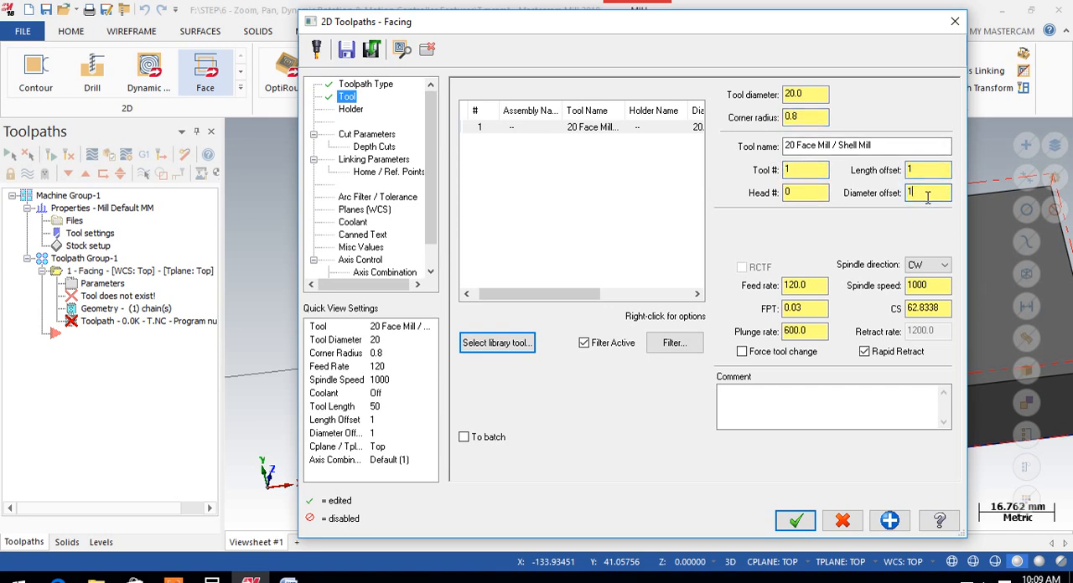
Set the facing operation's feed rate to 3000
{"action": "double_click", "coordinate": [796, 286]}
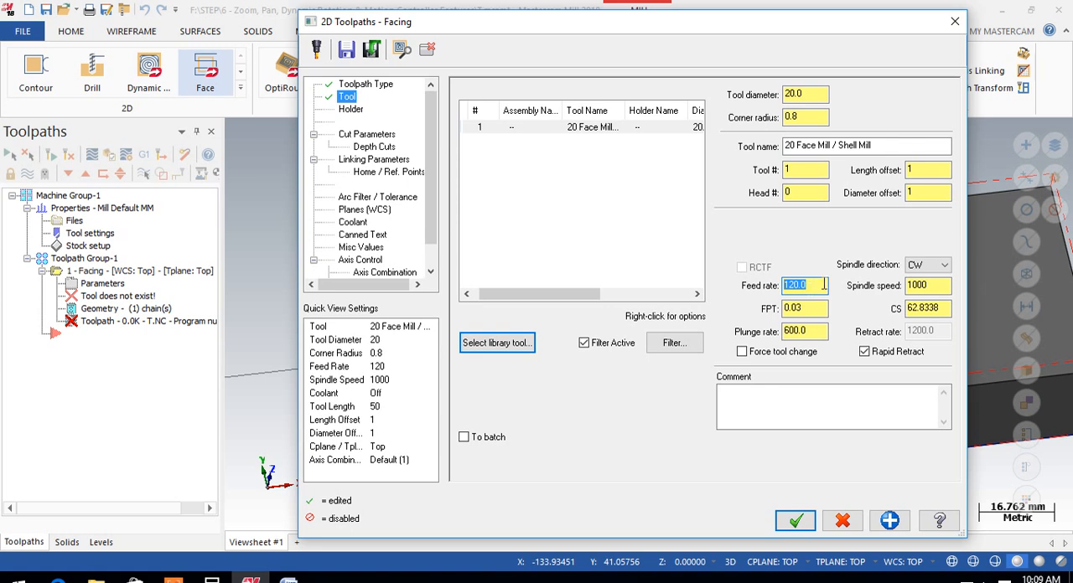
{"action": "type", "text": "3000"}
{"action": "key", "text": "Return"}
{"action": "left_click", "coordinate": [814, 286]}
{"action": "left_click_drag", "start_coordinate": [935, 286], "coordinate": [902, 286]}
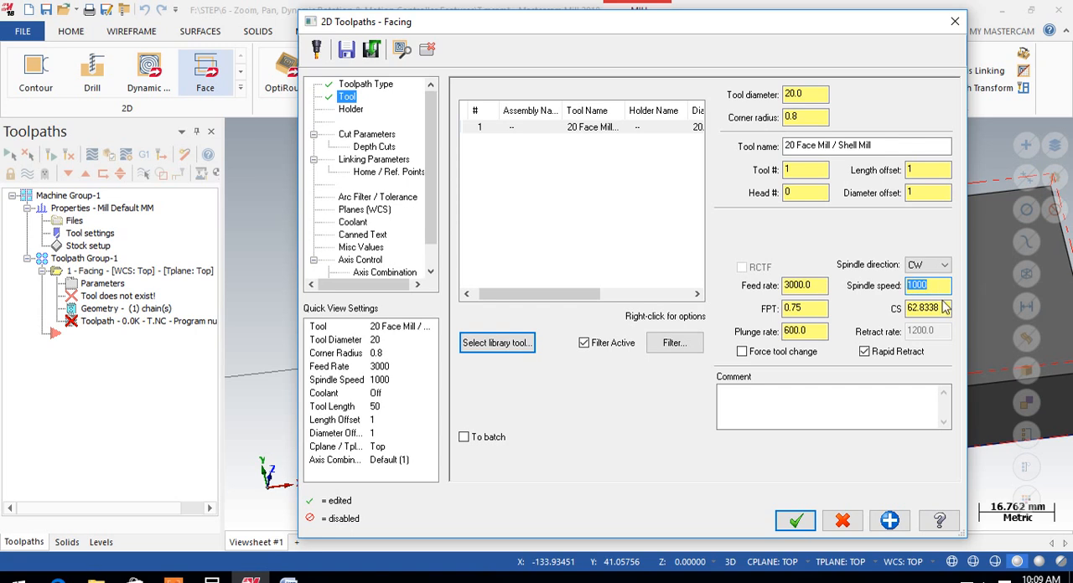
Set the facing operation's feed rate to 2000 and its spindle speed to 1800
{"action": "left_click_drag", "start_coordinate": [820, 285], "coordinate": [767, 283]}
{"action": "type", "text": "200"}
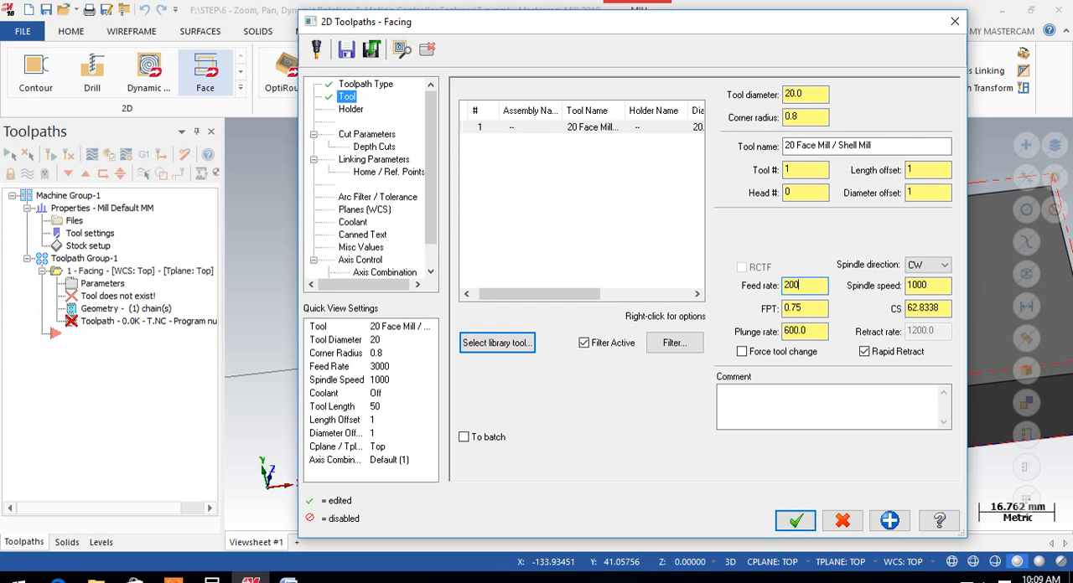
{"action": "type", "text": "0"}
{"action": "key", "text": "Return"}
{"action": "double_click", "coordinate": [920, 286]}
{"action": "type", "text": "1"}
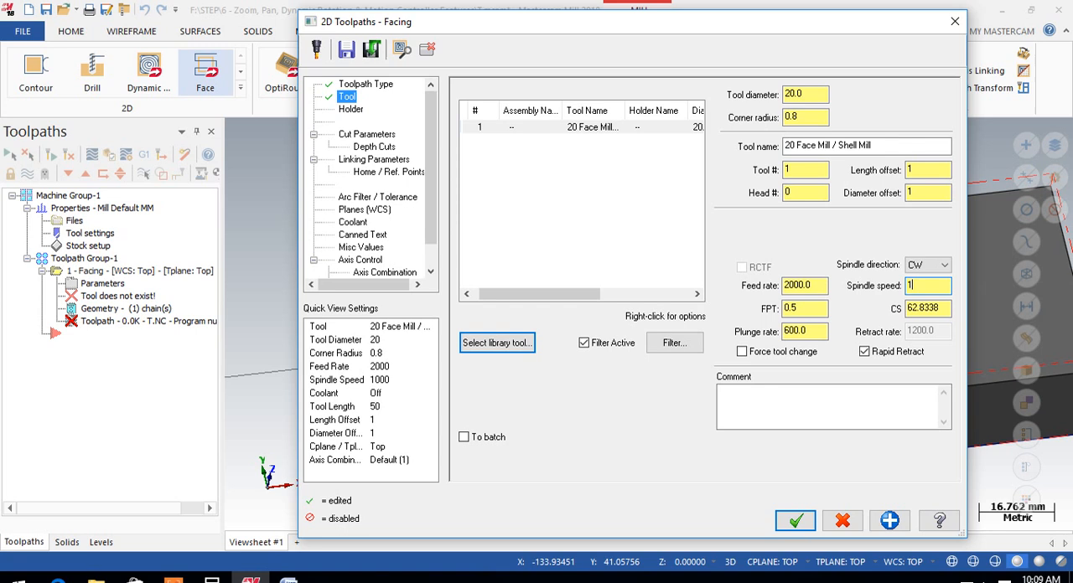
{"action": "type", "text": "800"}
{"action": "key", "text": "Return"}
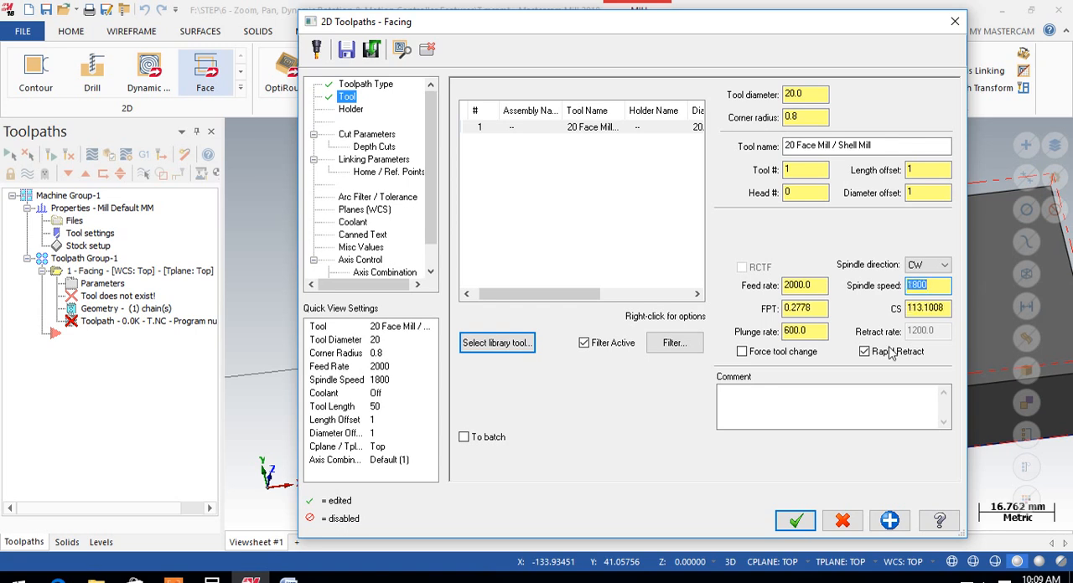
Change the face mill's plunge rate and view the holder settings
{"action": "double_click", "coordinate": [806, 331]}
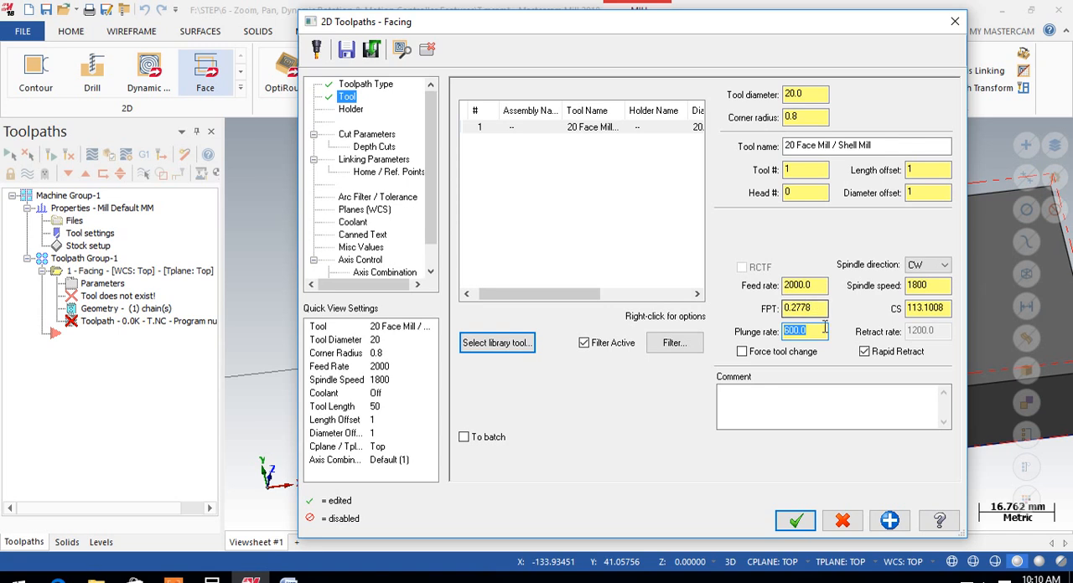
{"action": "type", "text": "3"}
{"action": "left_click", "coordinate": [351, 110]}
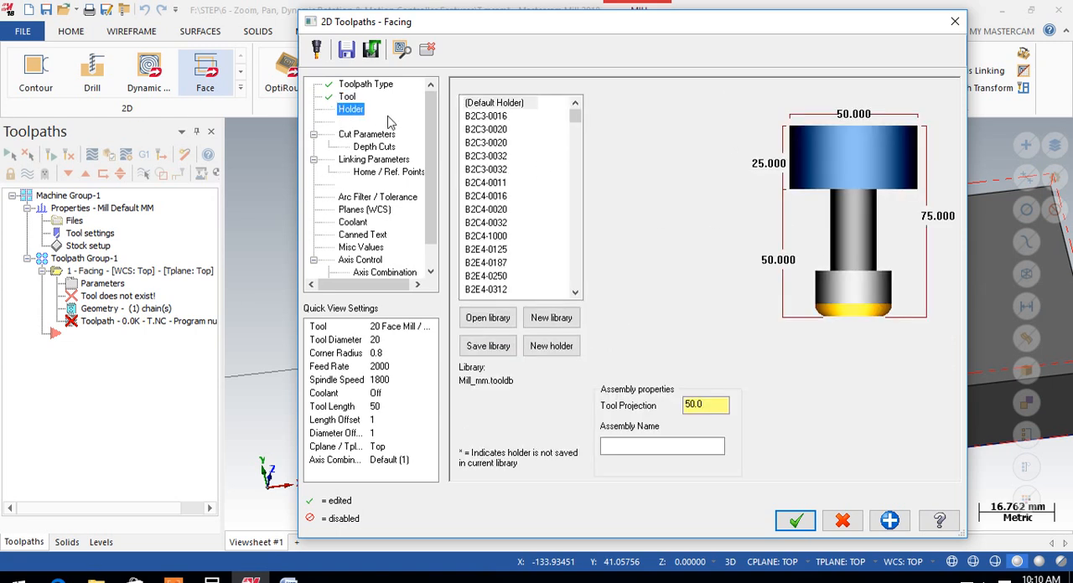
Set the facing style in the cut parameters to Zigzag
{"action": "left_click", "coordinate": [366, 134]}
{"action": "left_click", "coordinate": [615, 115]}
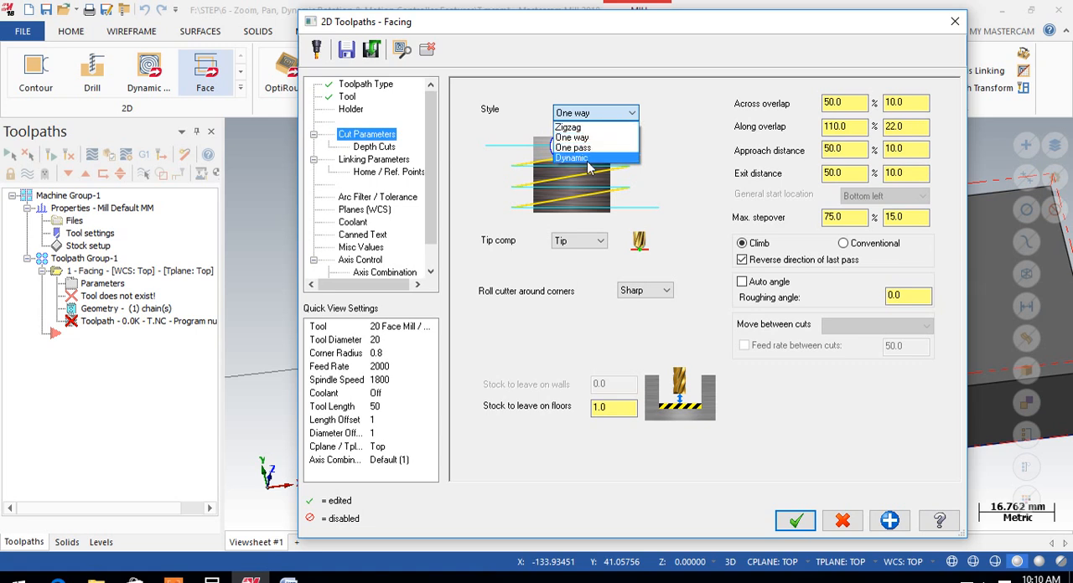
{"action": "left_click", "coordinate": [593, 117]}
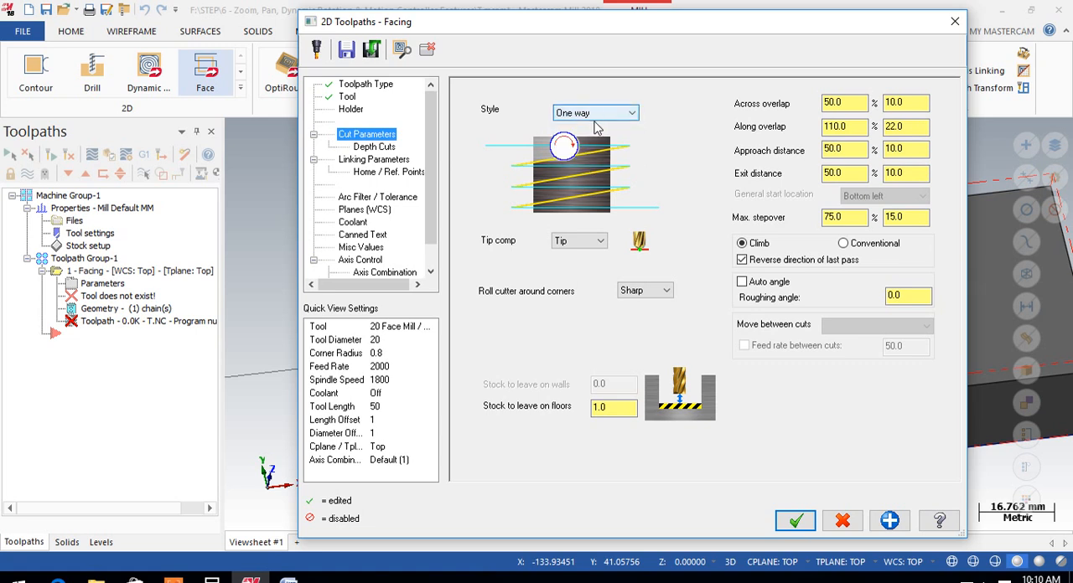
{"action": "left_click", "coordinate": [600, 118]}
{"action": "left_click", "coordinate": [602, 127]}
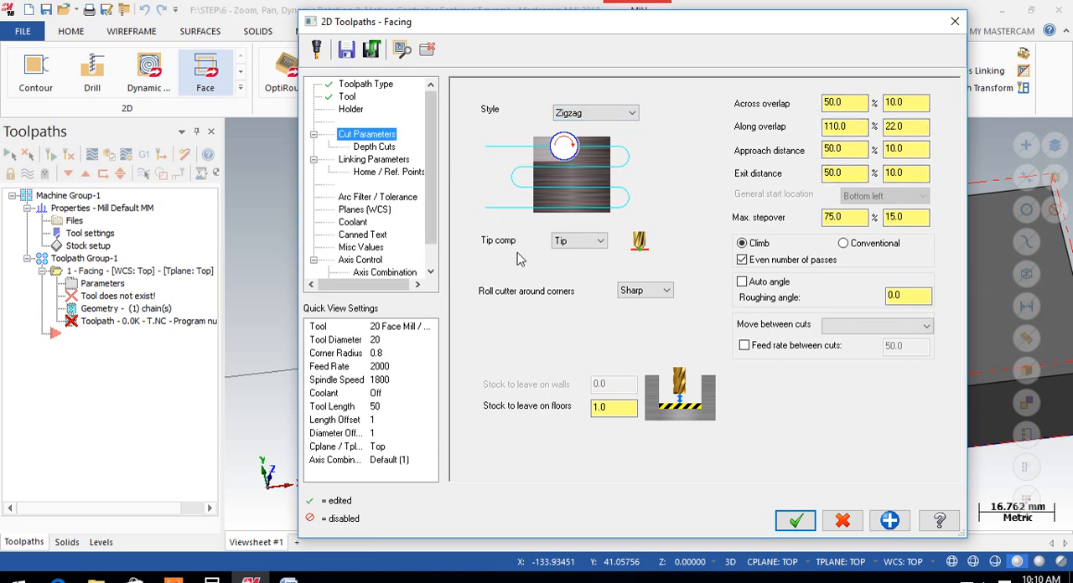
Try Center as the facing cut's tip compensation, and set it back to Tip
{"action": "left_click", "coordinate": [584, 239]}
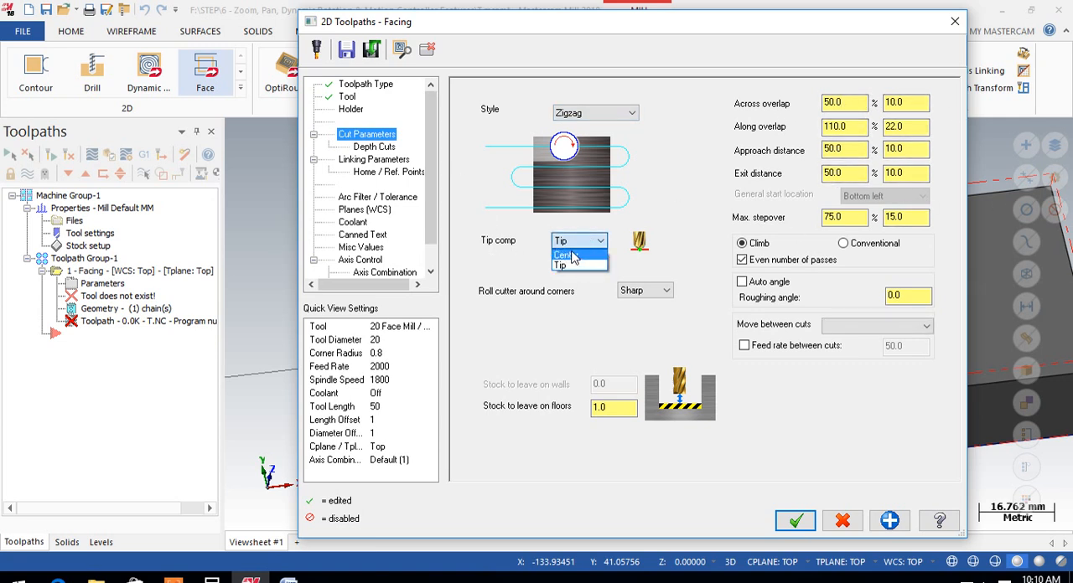
{"action": "left_click", "coordinate": [573, 266]}
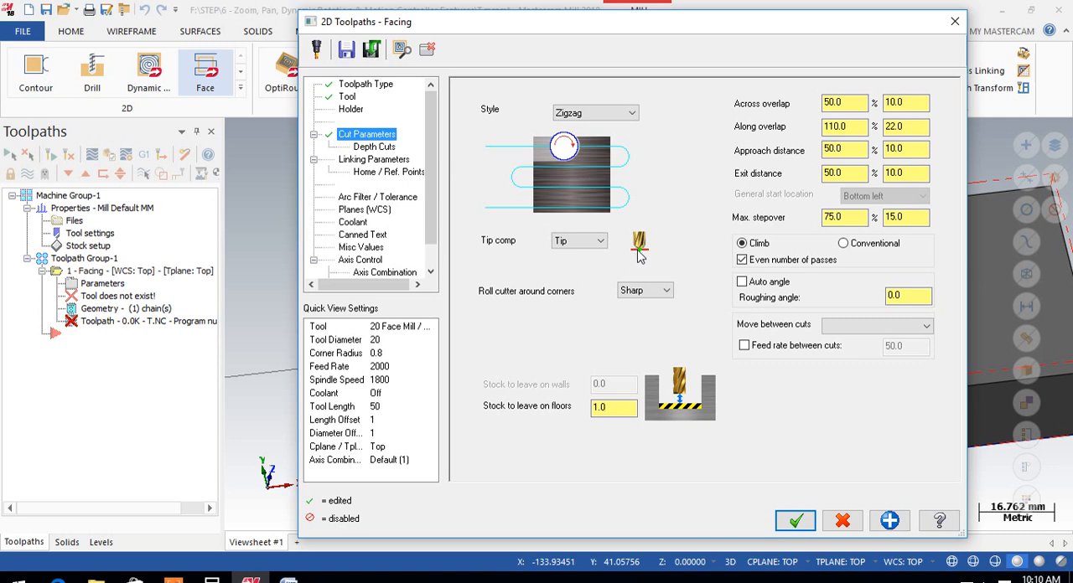
{"action": "left_click", "coordinate": [592, 242]}
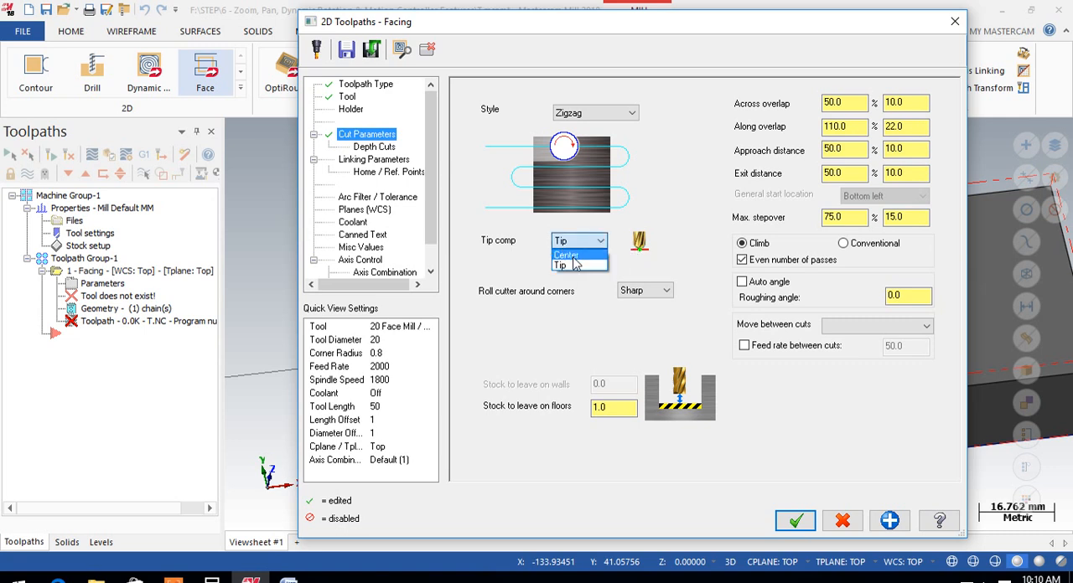
{"action": "left_click", "coordinate": [573, 256]}
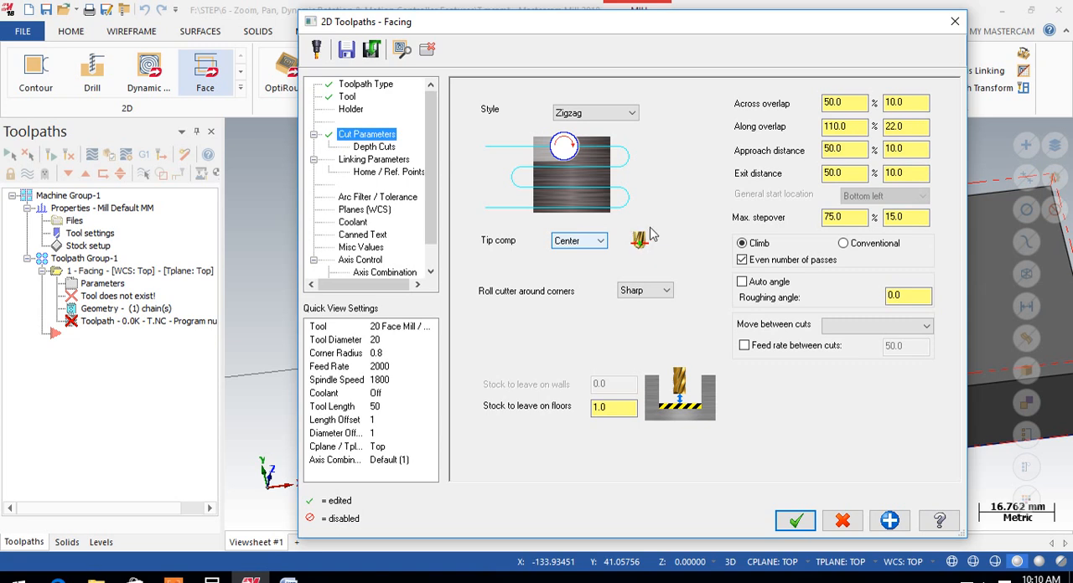
{"action": "left_click", "coordinate": [600, 241]}
{"action": "left_click", "coordinate": [576, 265]}
Set the cutter to roll around All corners and the stock to leave on floors to 0
{"action": "left_click", "coordinate": [666, 290]}
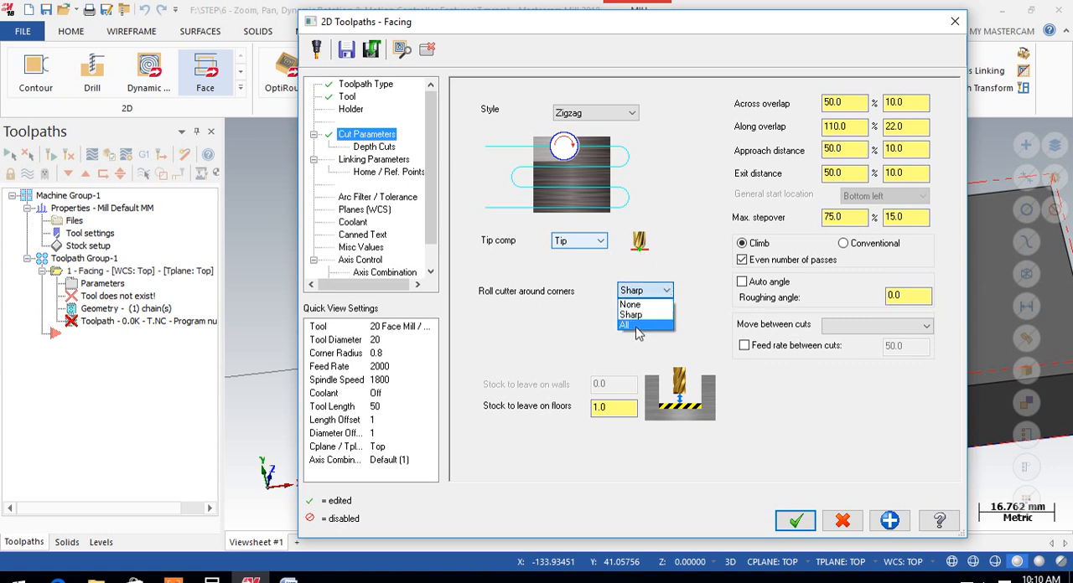
{"action": "left_click", "coordinate": [641, 325]}
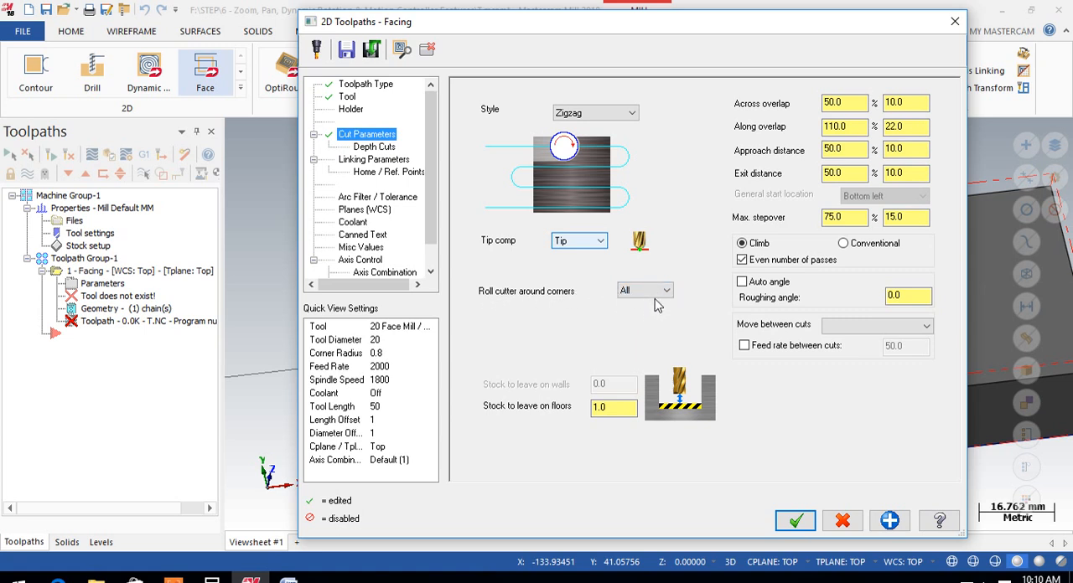
{"action": "left_click_drag", "start_coordinate": [628, 407], "coordinate": [583, 404]}
{"action": "type", "text": "0"}
{"action": "key", "text": "Return"}
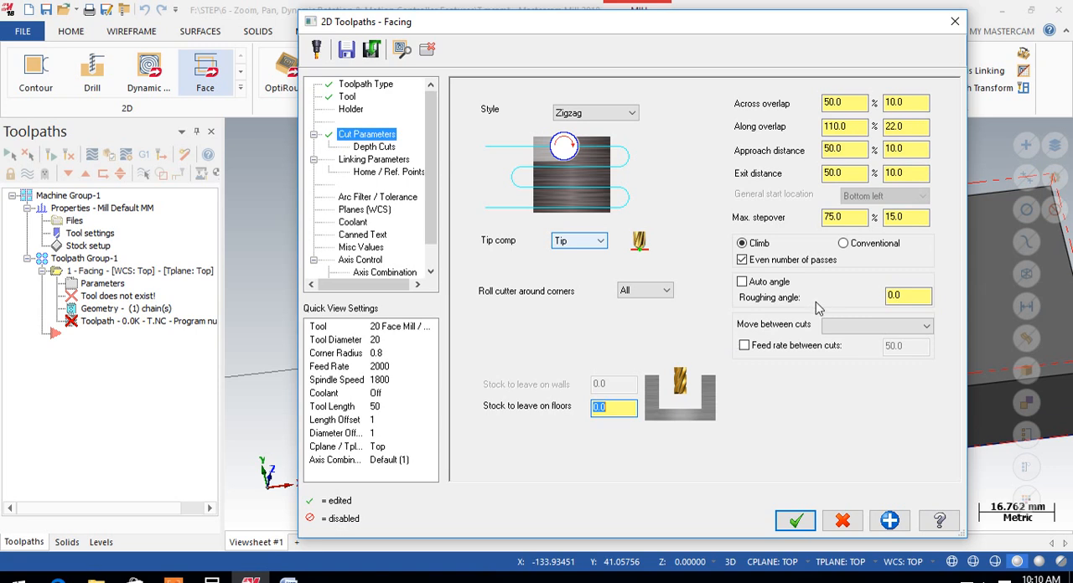
Set the depth cuts' max rough step to 0.5, trying Keep tool down and switching it off again
{"action": "left_click", "coordinate": [367, 150]}
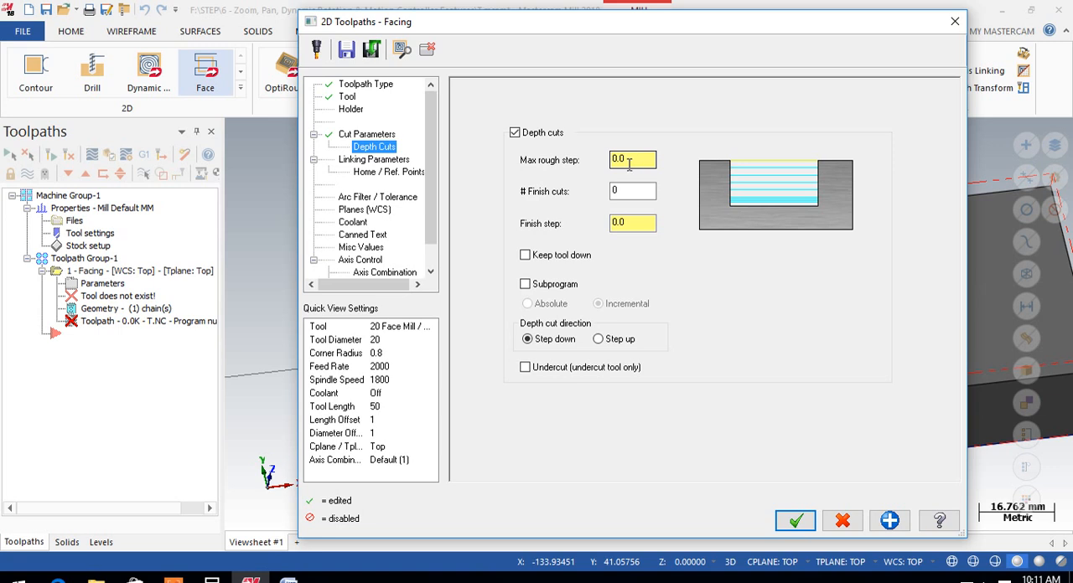
{"action": "left_click", "coordinate": [618, 159]}
{"action": "type", "text": "0.5"}
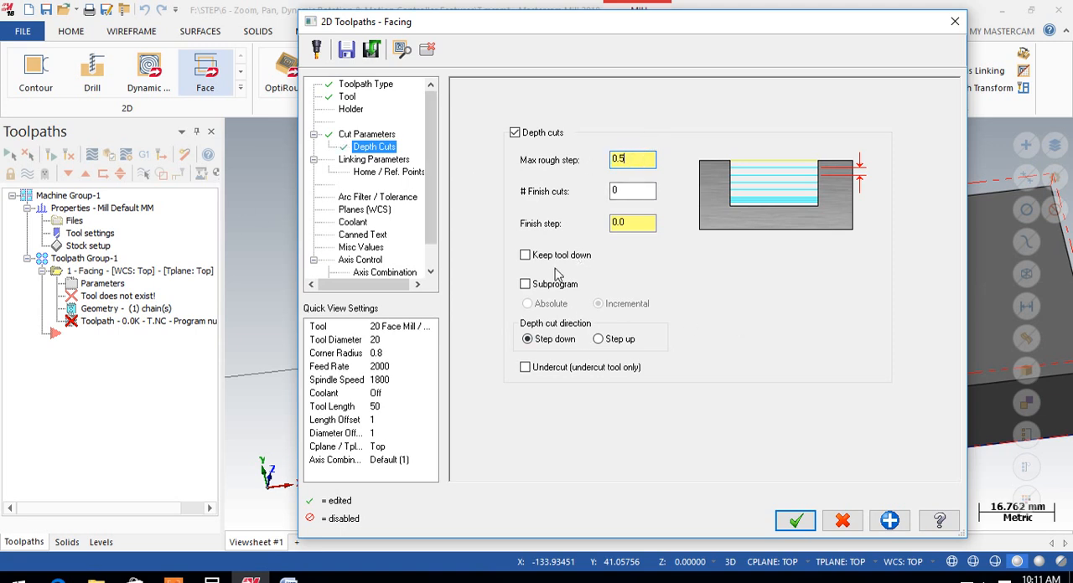
{"action": "left_click", "coordinate": [526, 256]}
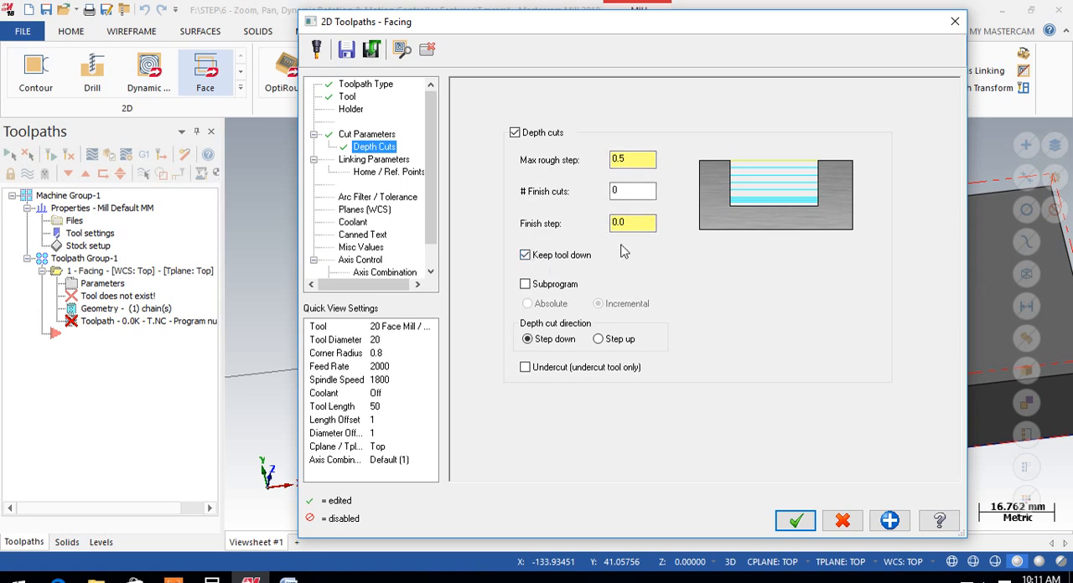
{"action": "left_click", "coordinate": [526, 258]}
Set the retract, feed plane and depth linking parameters to Absolute
{"action": "left_click", "coordinate": [374, 159]}
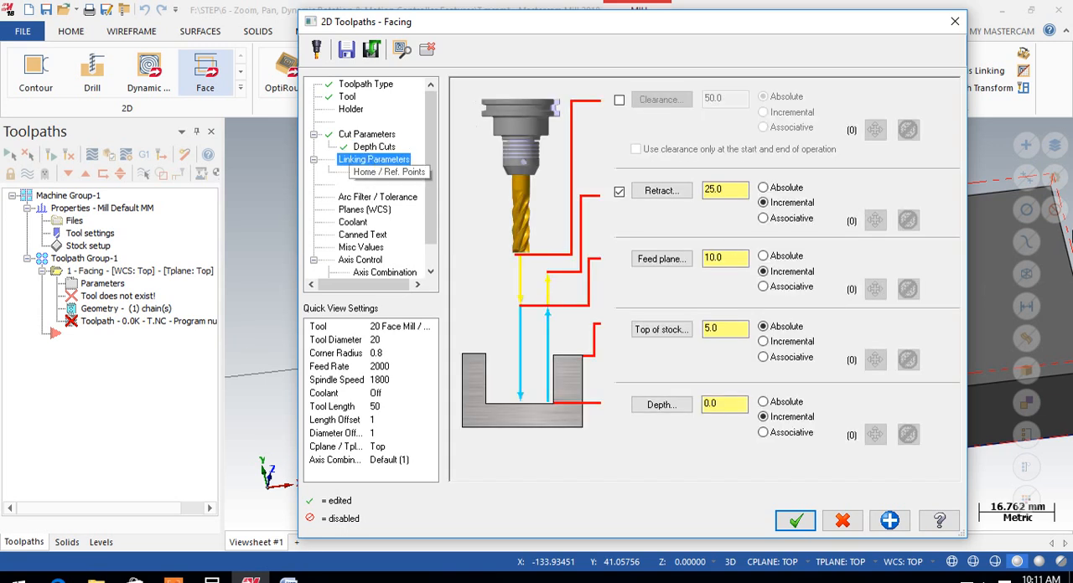
{"action": "left_click", "coordinate": [783, 189]}
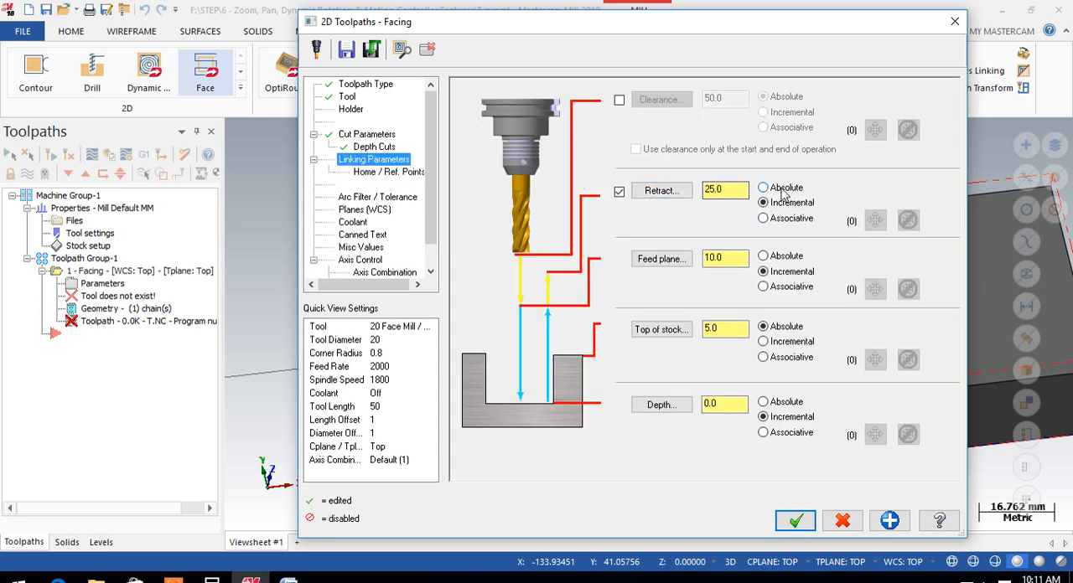
{"action": "left_click", "coordinate": [784, 256]}
{"action": "left_click", "coordinate": [782, 404]}
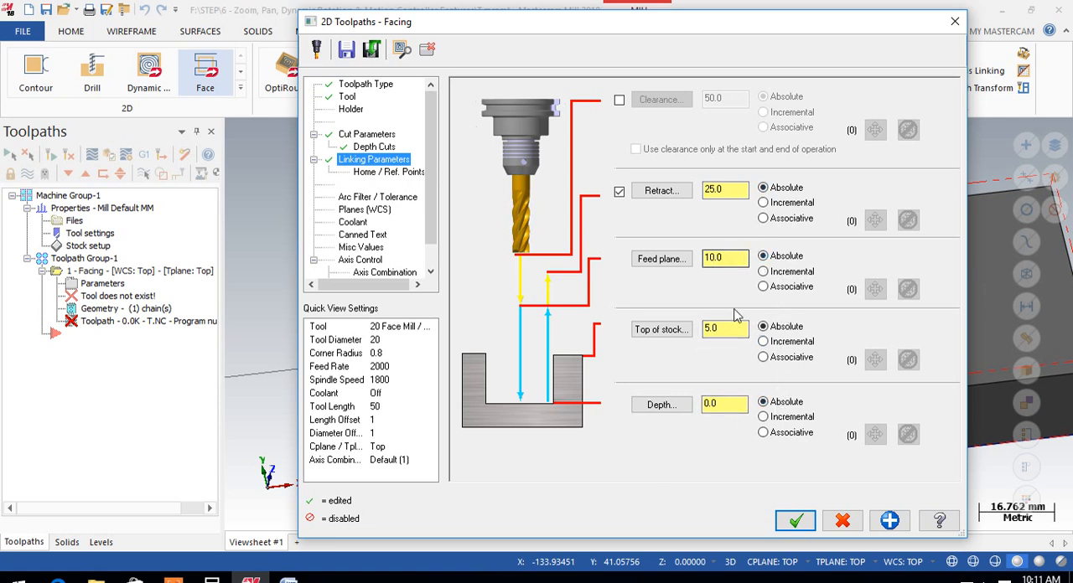
Try to pick the top of stock height from the model in the front view
{"action": "double_click", "coordinate": [710, 329]}
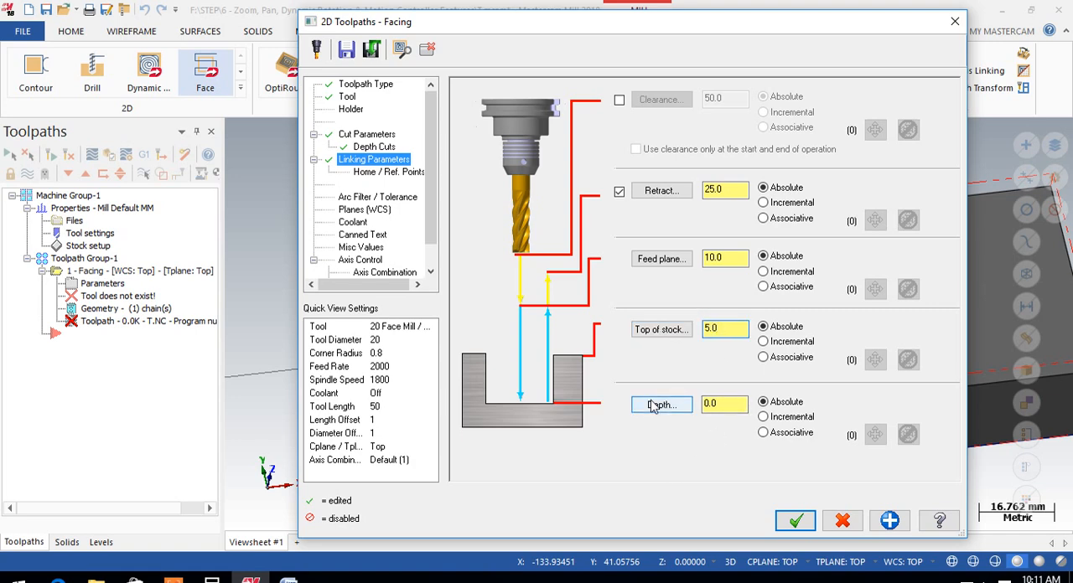
{"action": "left_click", "coordinate": [658, 329]}
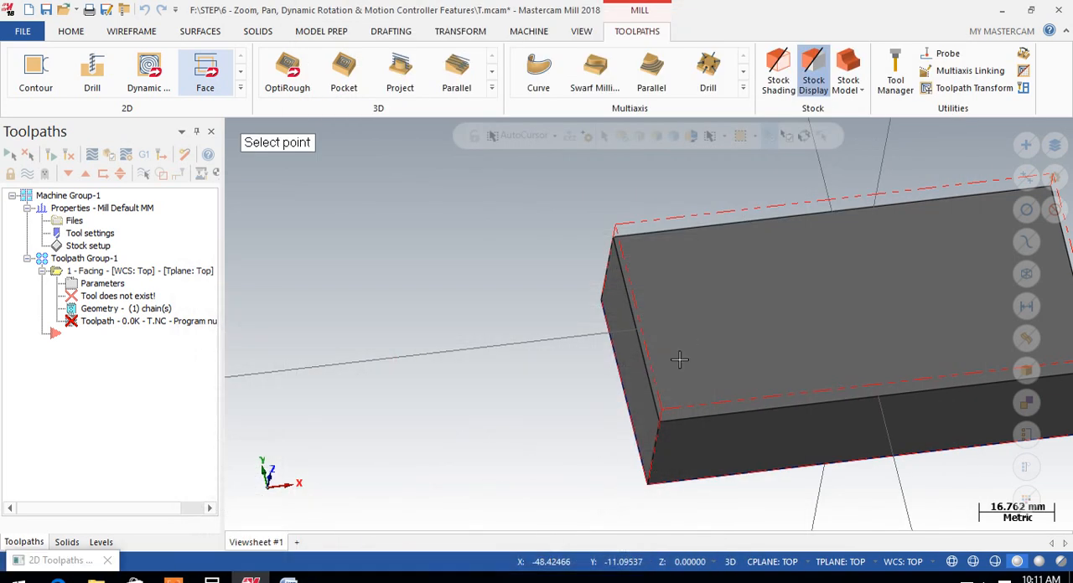
{"action": "scroll", "coordinate": [520, 325], "scroll_direction": "down", "scroll_amount": 1}
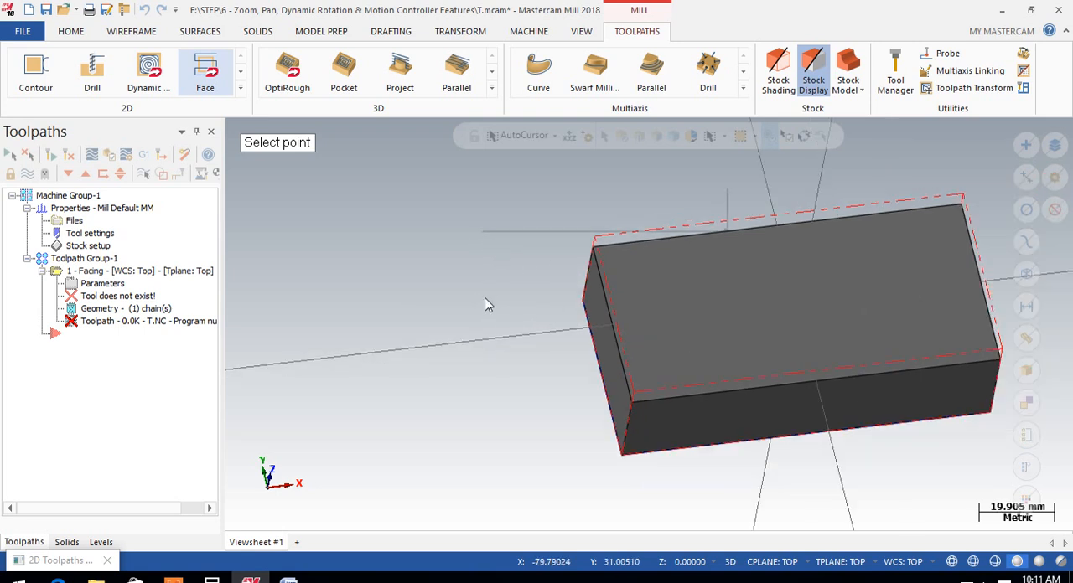
{"action": "right_click", "coordinate": [481, 241]}
{"action": "left_click", "coordinate": [536, 344]}
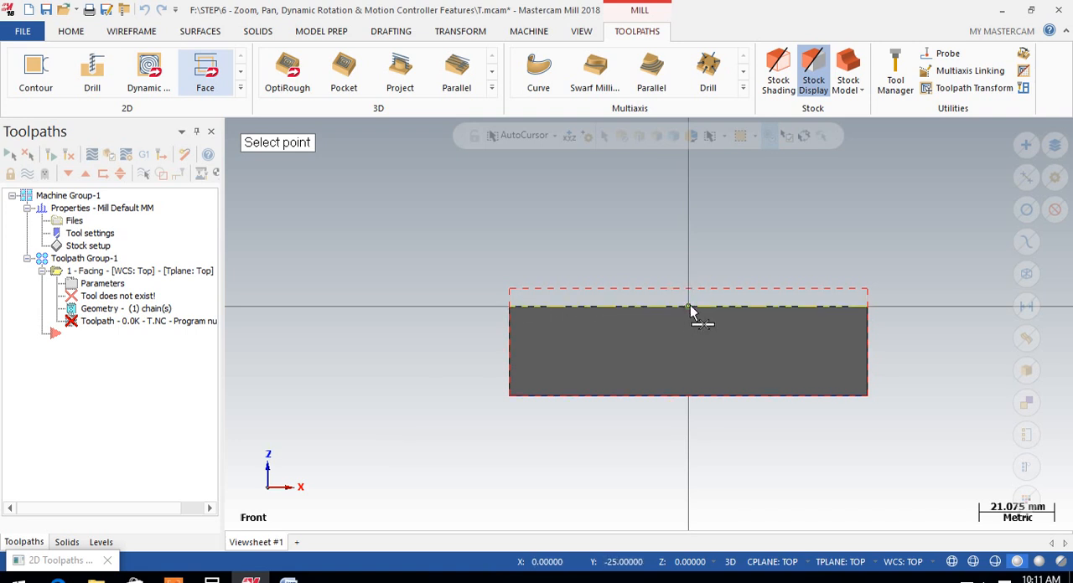
{"action": "left_click", "coordinate": [803, 317]}
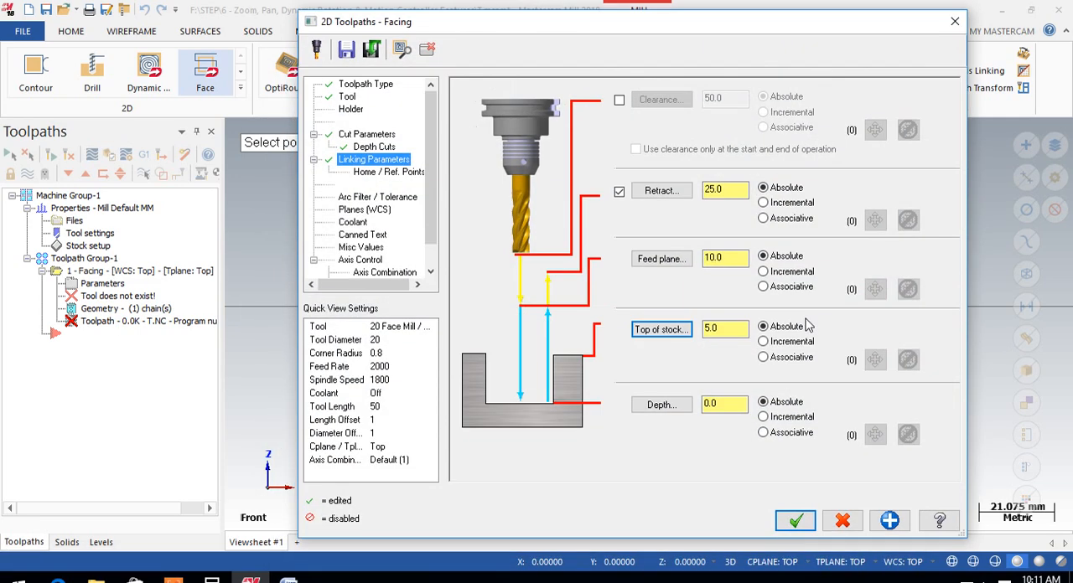
{"action": "left_click", "coordinate": [719, 328]}
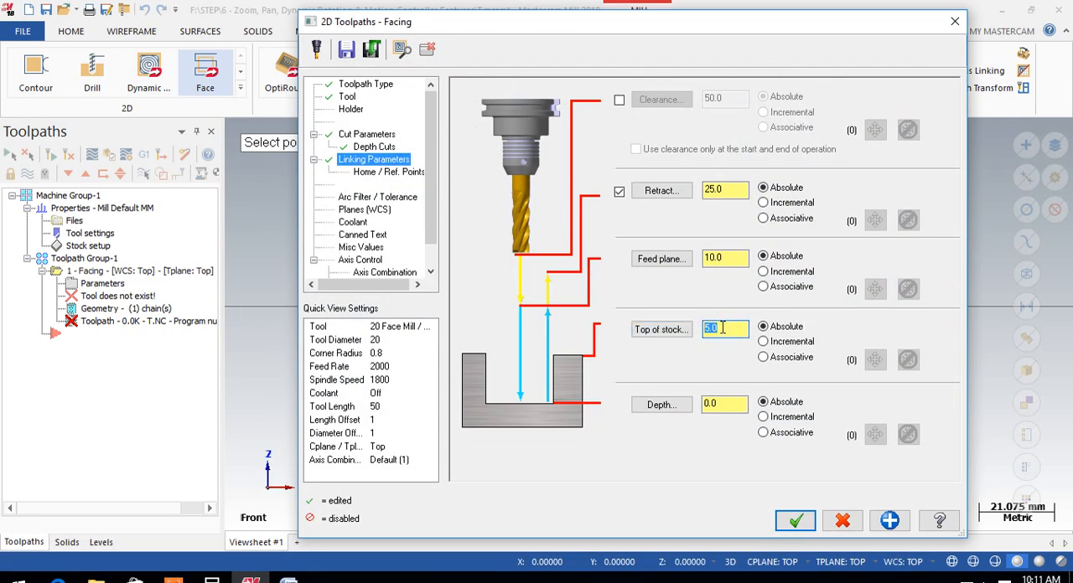
Pick the midpoint of the block's top edge as the facing depth and generate the toolpath
{"action": "left_click", "coordinate": [661, 405]}
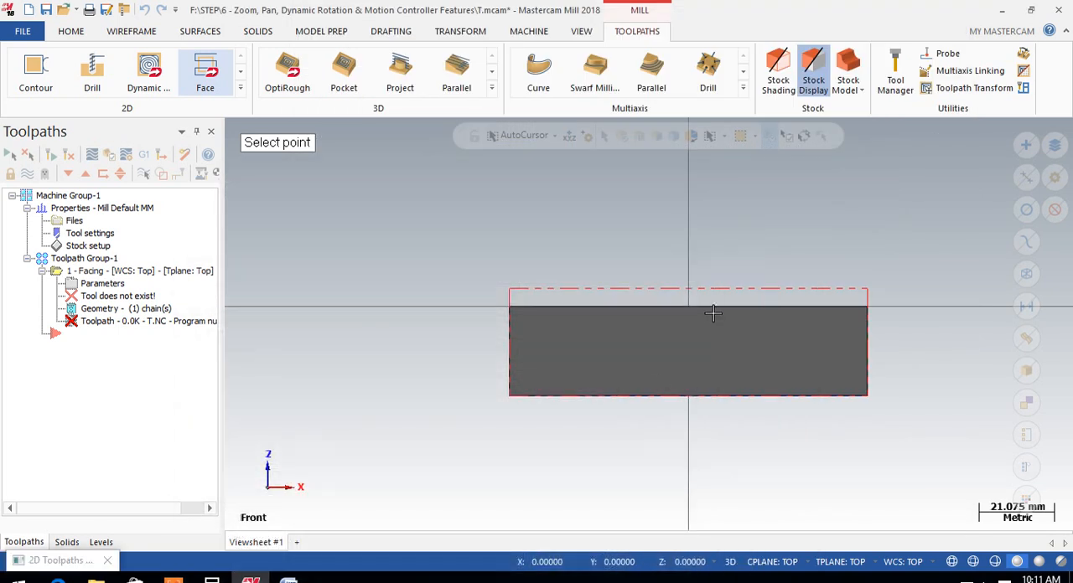
{"action": "left_click", "coordinate": [688, 307]}
{"action": "left_click", "coordinate": [704, 403]}
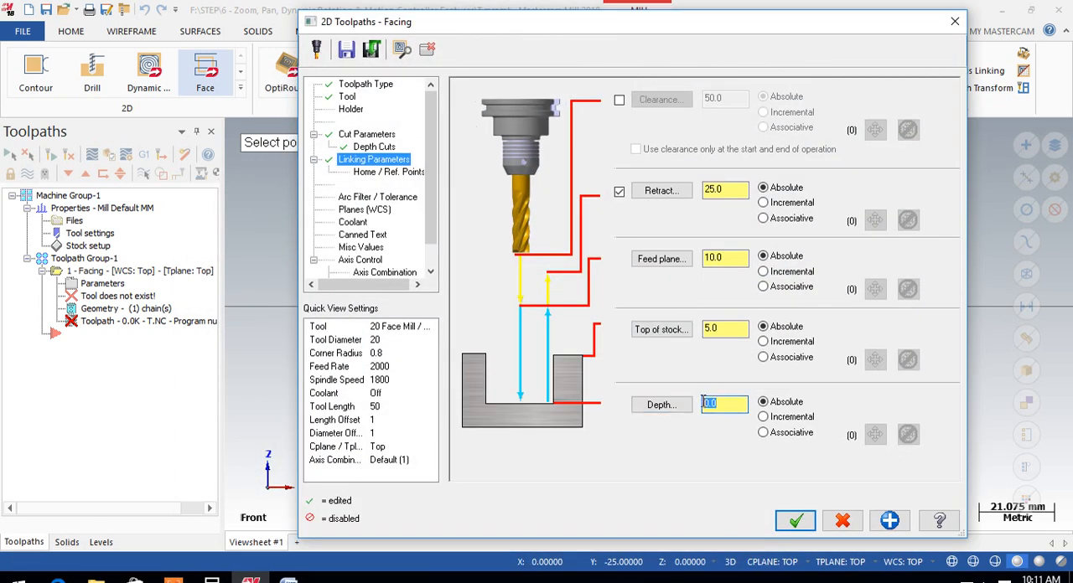
{"action": "left_click", "coordinate": [890, 522]}
{"action": "left_click", "coordinate": [803, 526]}
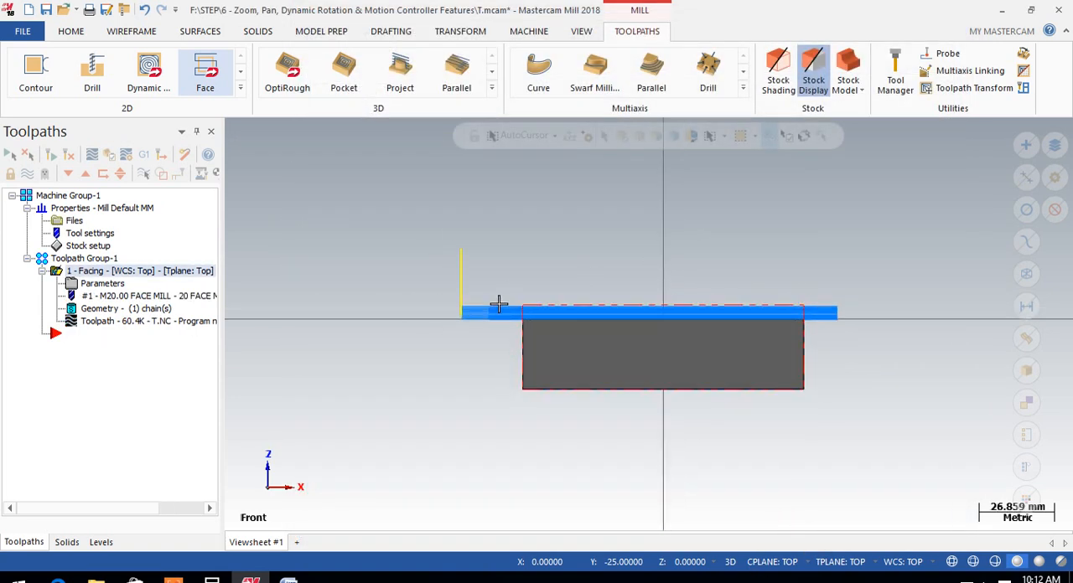
Examine the facing toolpath's depth passes and zigzag moves around the block from the front, above and at an angle
{"action": "scroll", "coordinate": [495, 305], "scroll_direction": "up", "scroll_amount": 5}
{"action": "scroll", "coordinate": [480, 333], "scroll_direction": "up", "scroll_amount": 2}
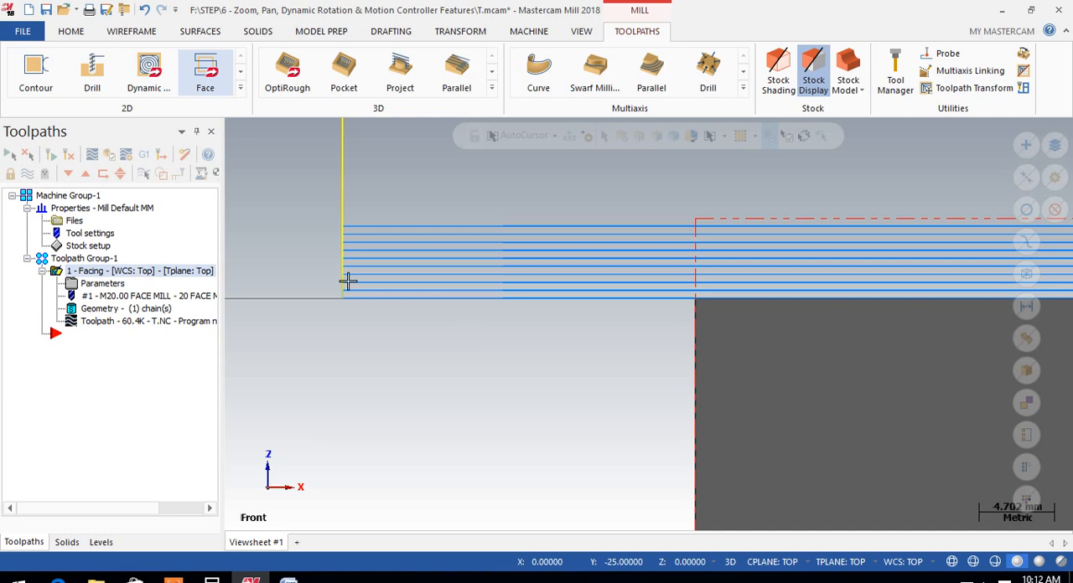
{"action": "scroll", "coordinate": [324, 257], "scroll_direction": "up", "scroll_amount": 1}
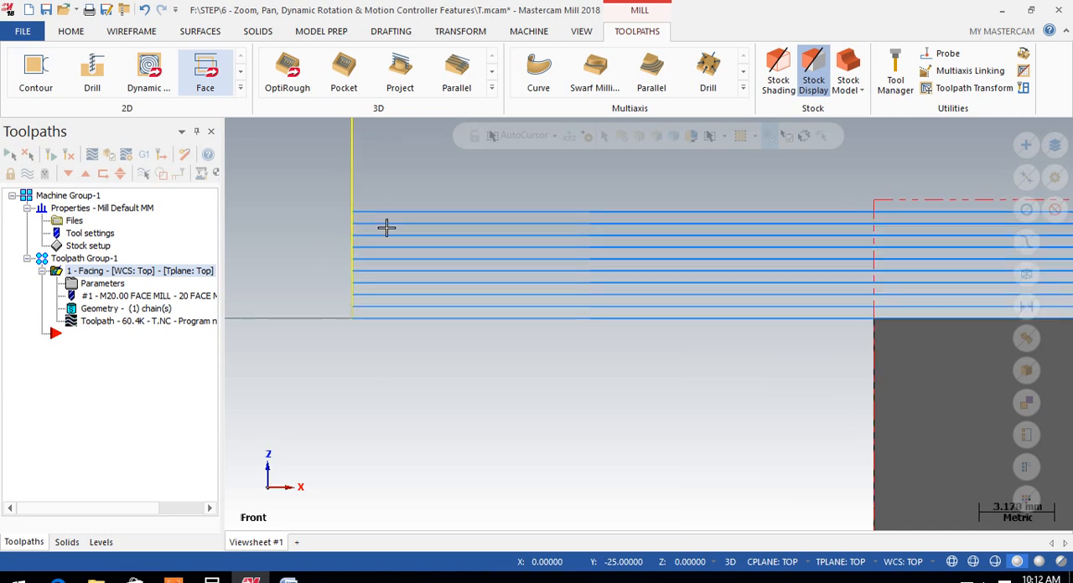
{"action": "scroll", "coordinate": [389, 341], "scroll_direction": "down", "scroll_amount": 2}
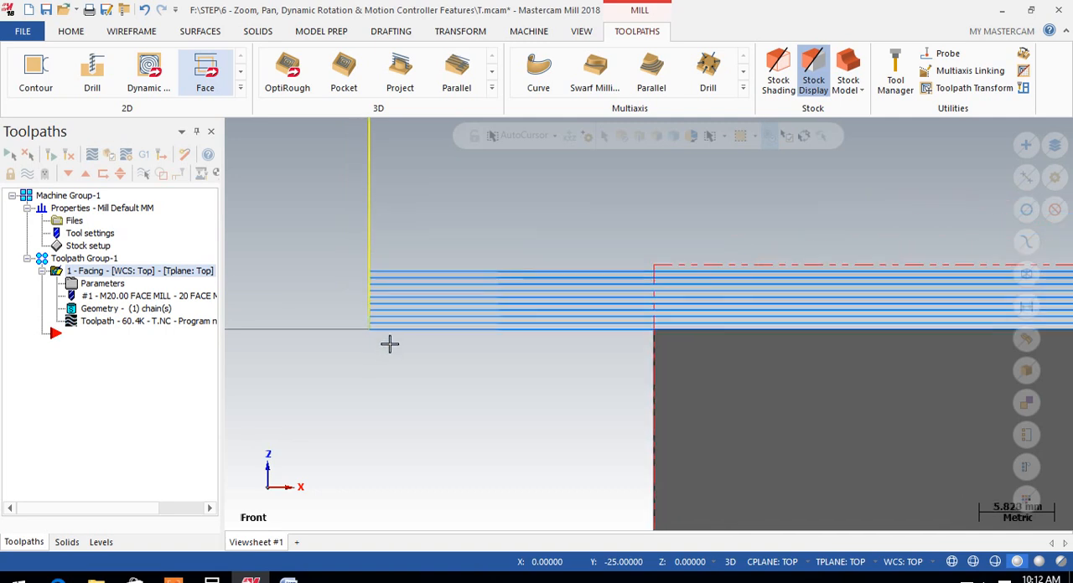
{"action": "middle_click_drag", "start_coordinate": [565, 251], "coordinate": [559, 324]}
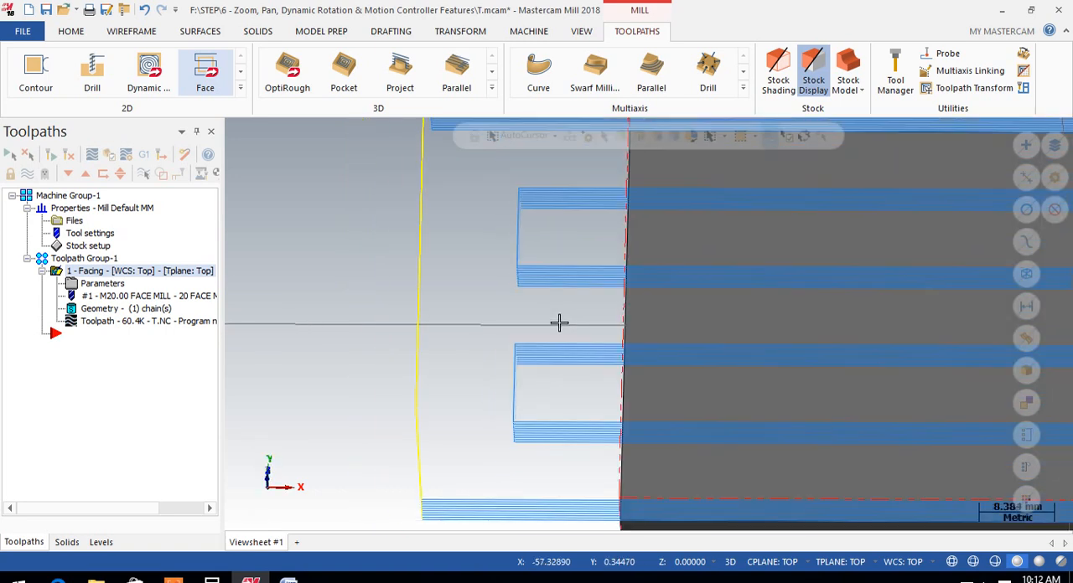
{"action": "scroll", "coordinate": [560, 324], "scroll_direction": "down", "scroll_amount": 4}
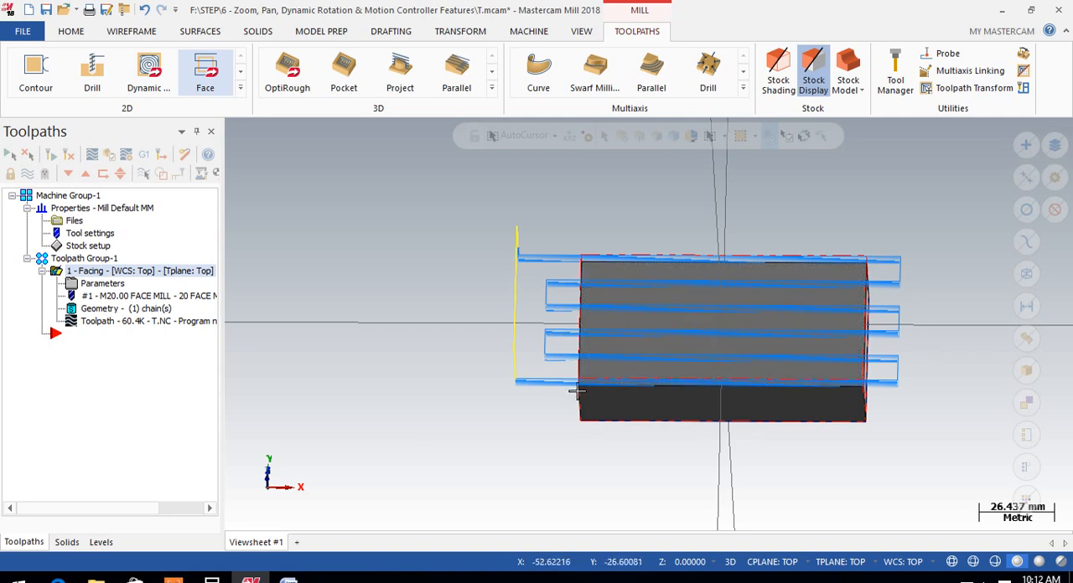
{"action": "scroll", "coordinate": [755, 326], "scroll_direction": "up", "scroll_amount": 1}
{"action": "scroll", "coordinate": [785, 422], "scroll_direction": "up", "scroll_amount": 1}
{"action": "middle_click_drag", "start_coordinate": [785, 421], "coordinate": [704, 368]}
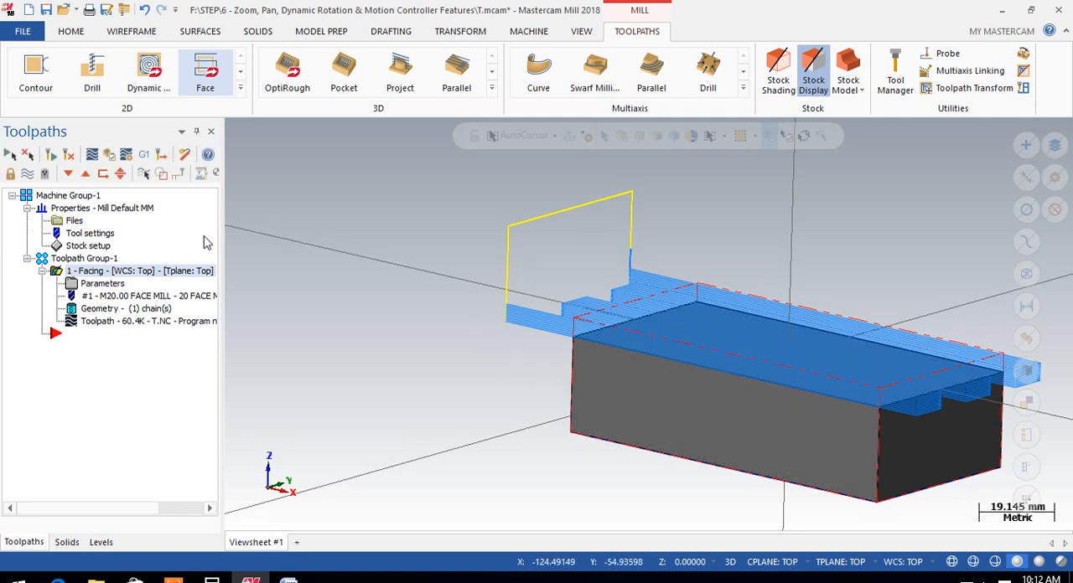
{"action": "middle_click_drag", "start_coordinate": [546, 293], "coordinate": [647, 321]}
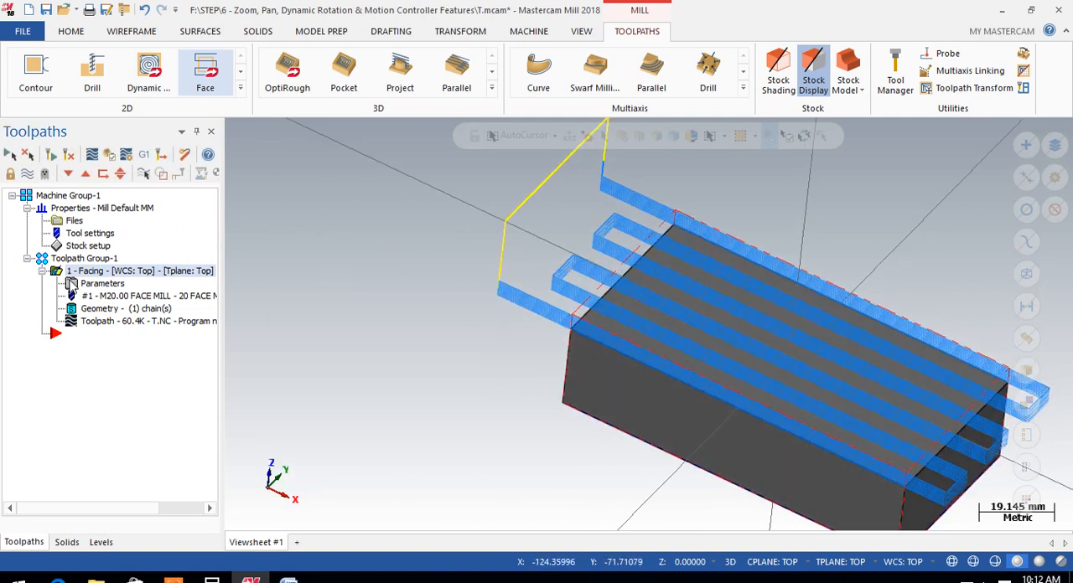
Reopen the facing operation's cut parameters
{"action": "left_click", "coordinate": [90, 283]}
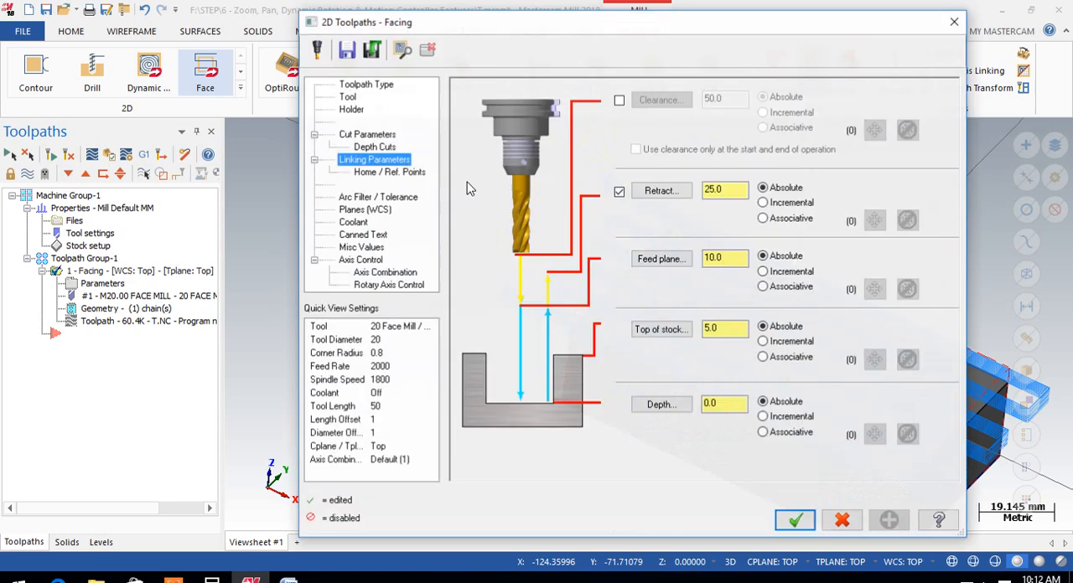
{"action": "left_click", "coordinate": [365, 136]}
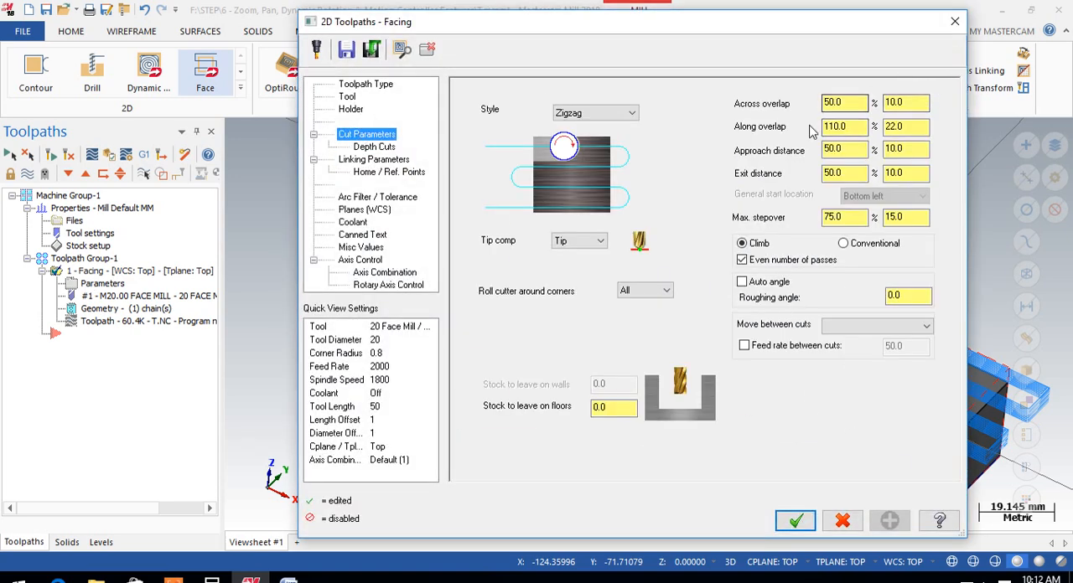